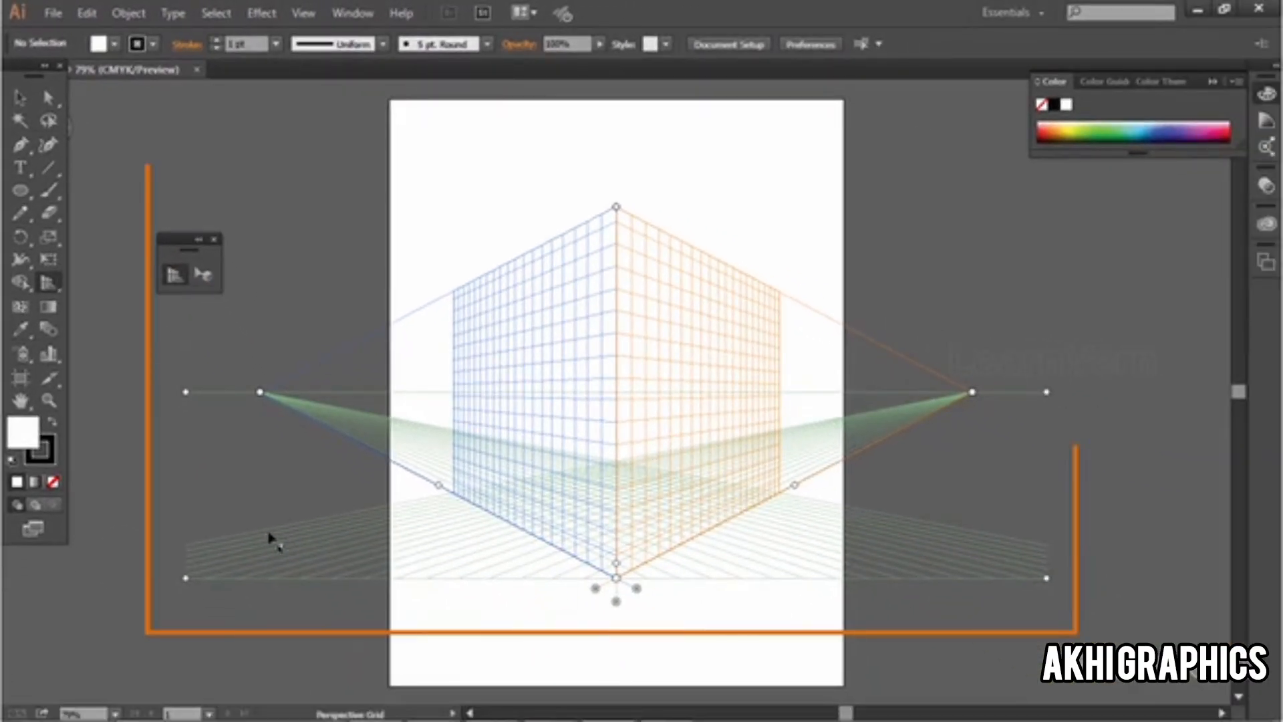
Step: Activate the left grid plane and switch the perspective grid to the one-point preset [1P-Normal View]
left_click_drag(17, 76, 25, 200)
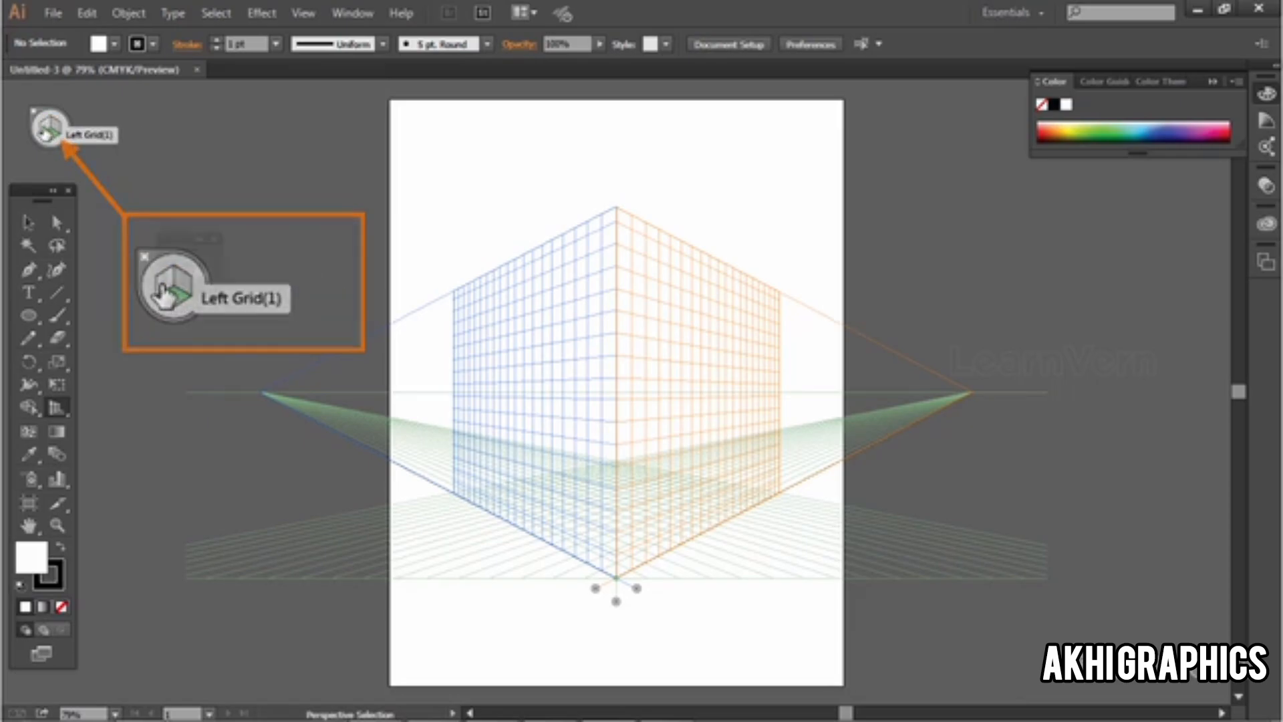
left_click(45, 128)
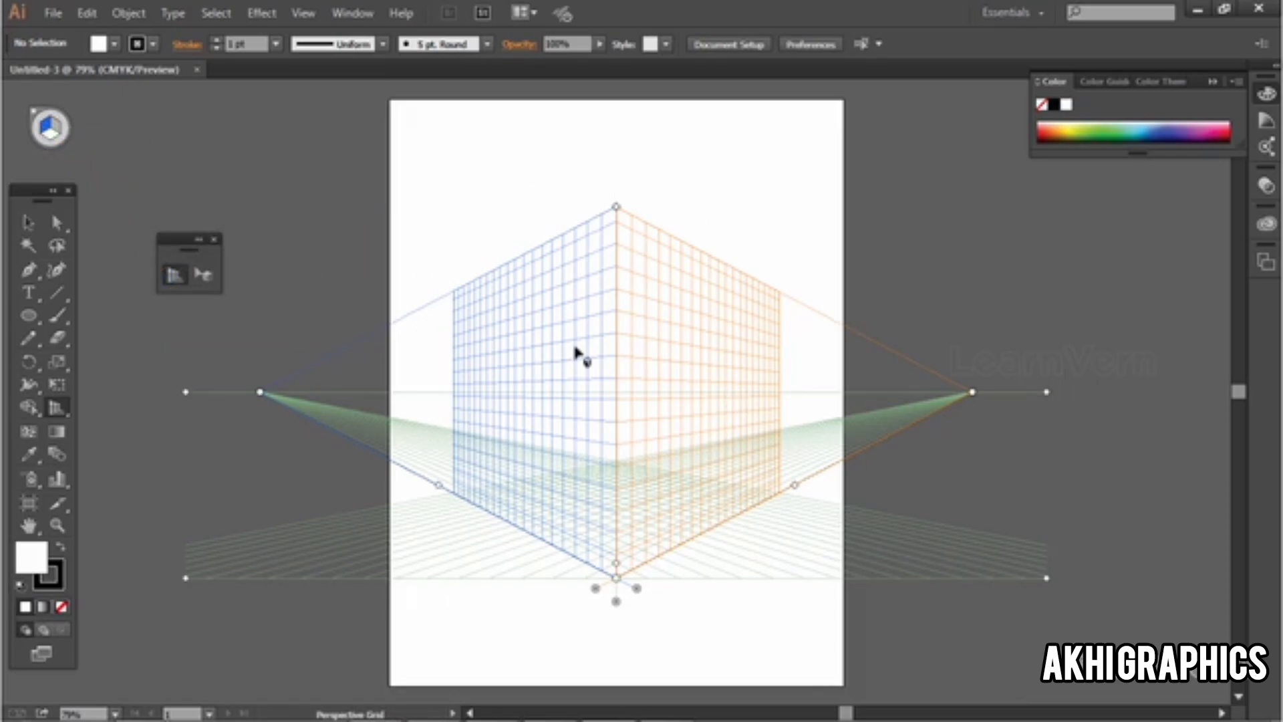
left_click(128, 13)
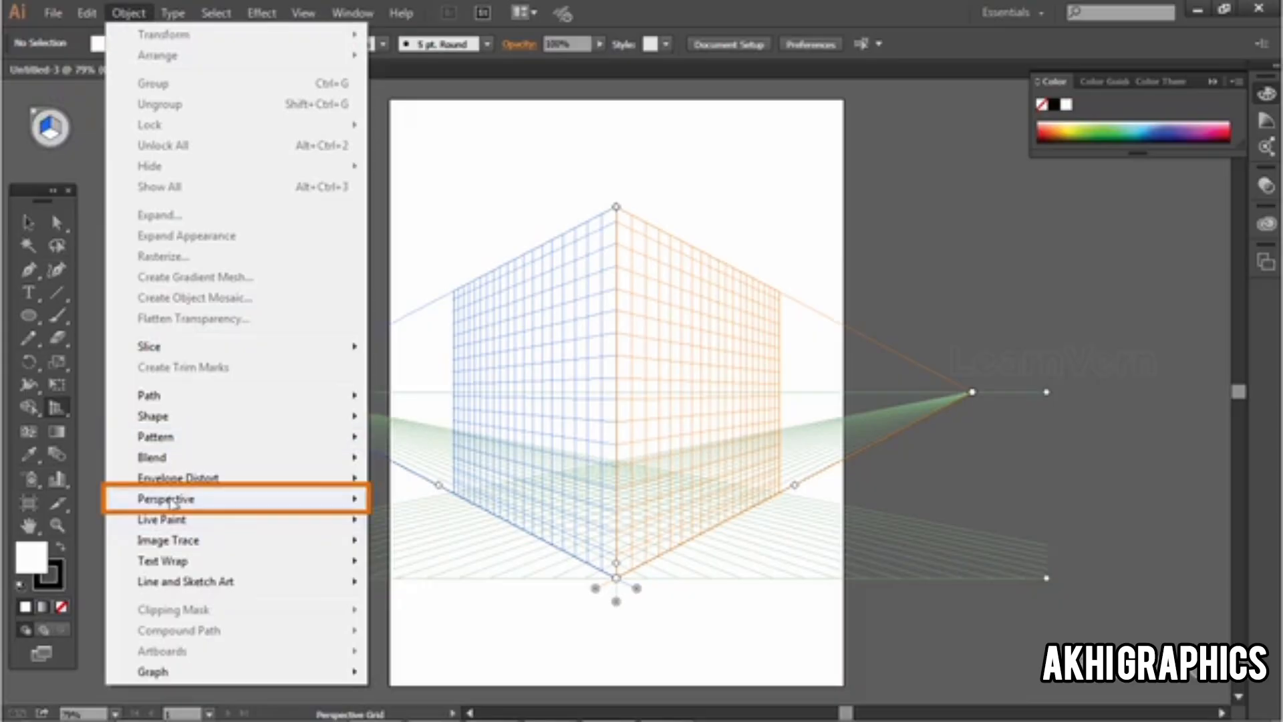
mouse_move(271, 15)
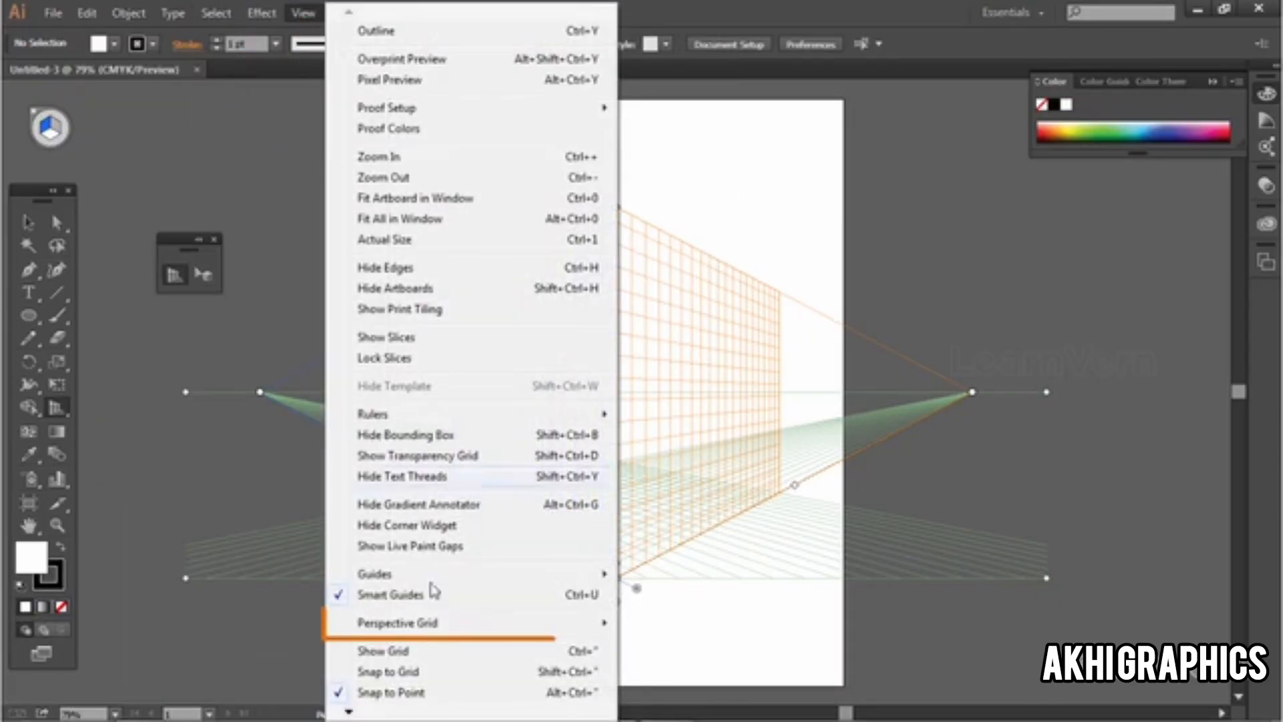
mouse_move(440, 626)
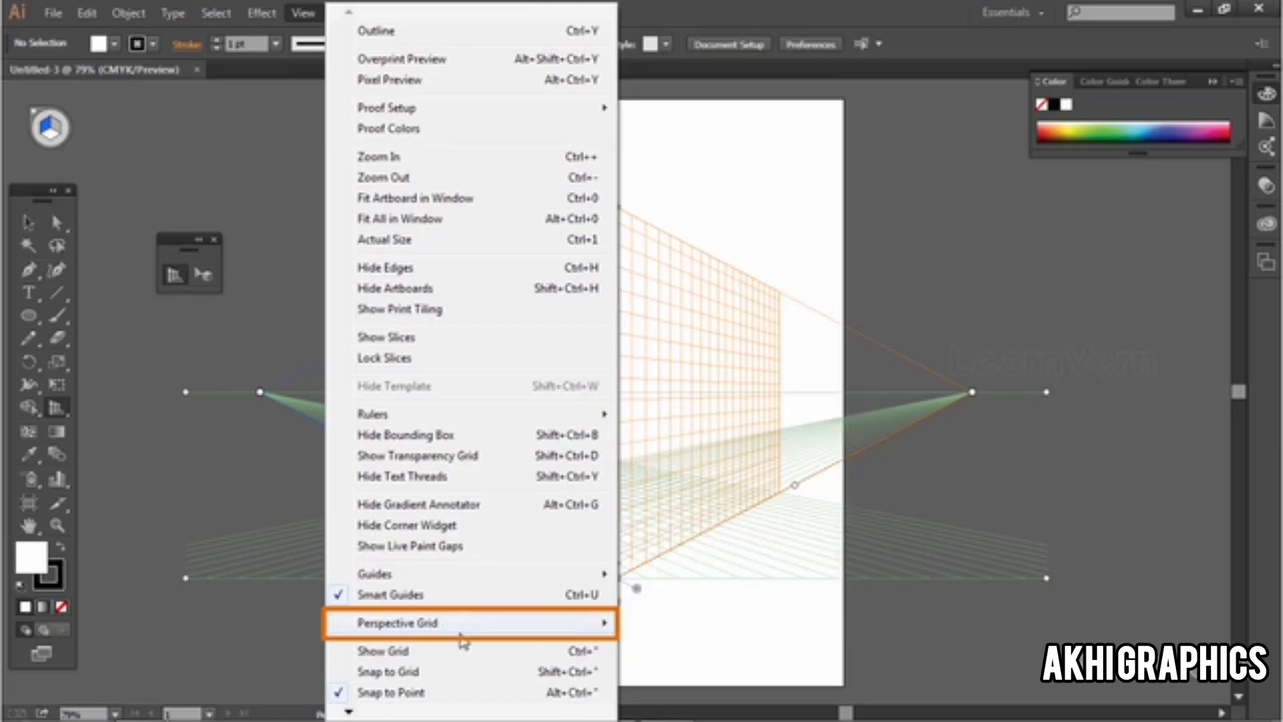
mouse_move(677, 562)
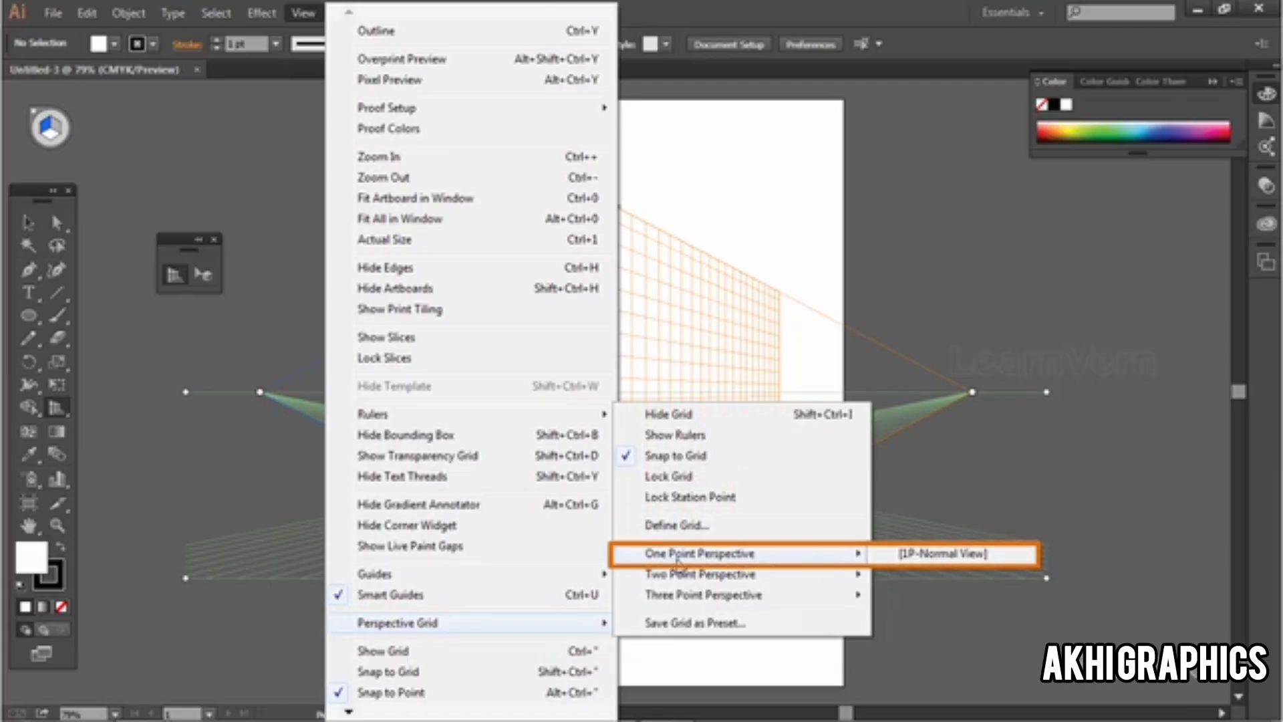
left_click(942, 553)
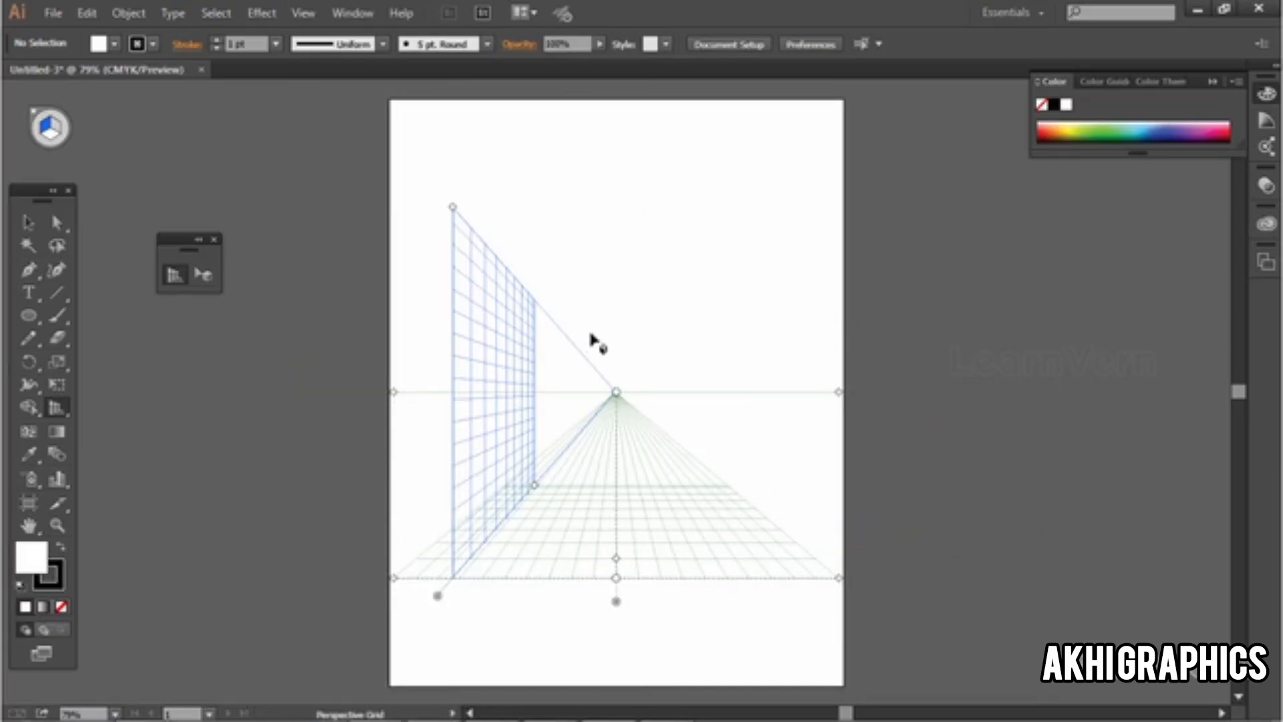
Step: On the horizontal plane, draw a rectangle from the ground grid's centre line to its right corner, reaching back to the vanishing point
left_click(28, 223)
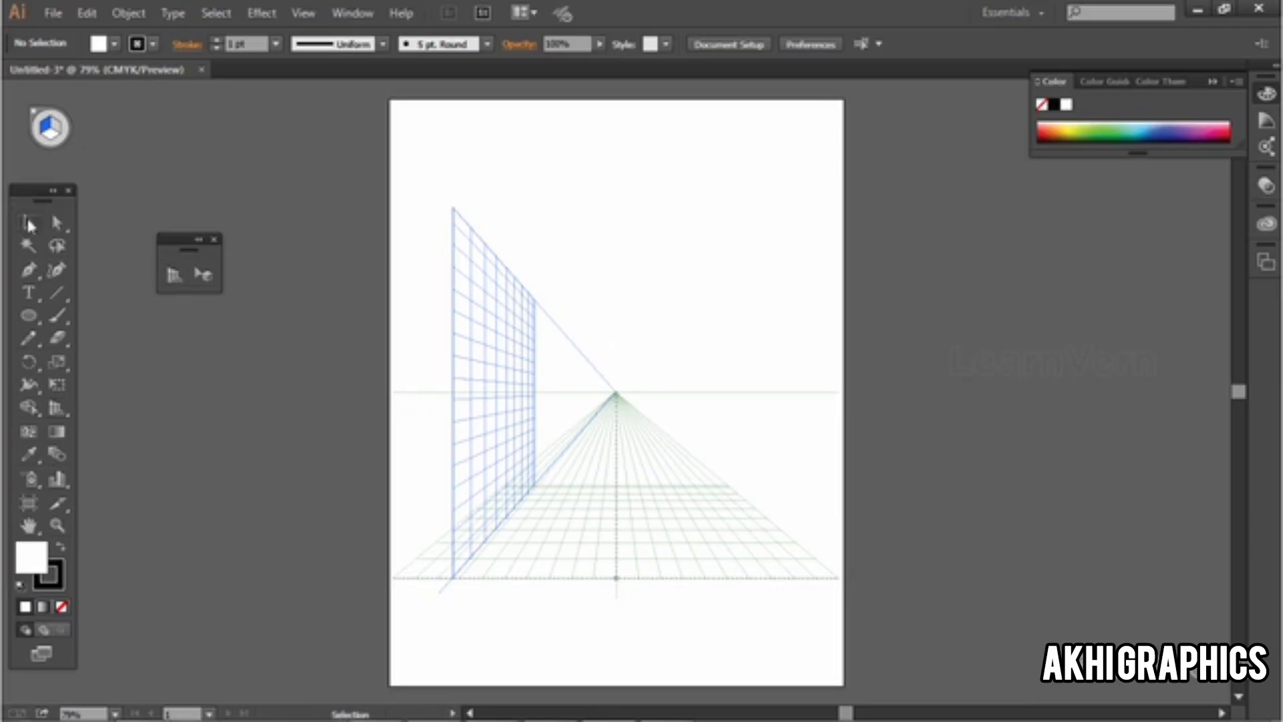
left_click_drag(38, 191, 30, 157)
left_click_drag(21, 281, 74, 278)
left_click(51, 138)
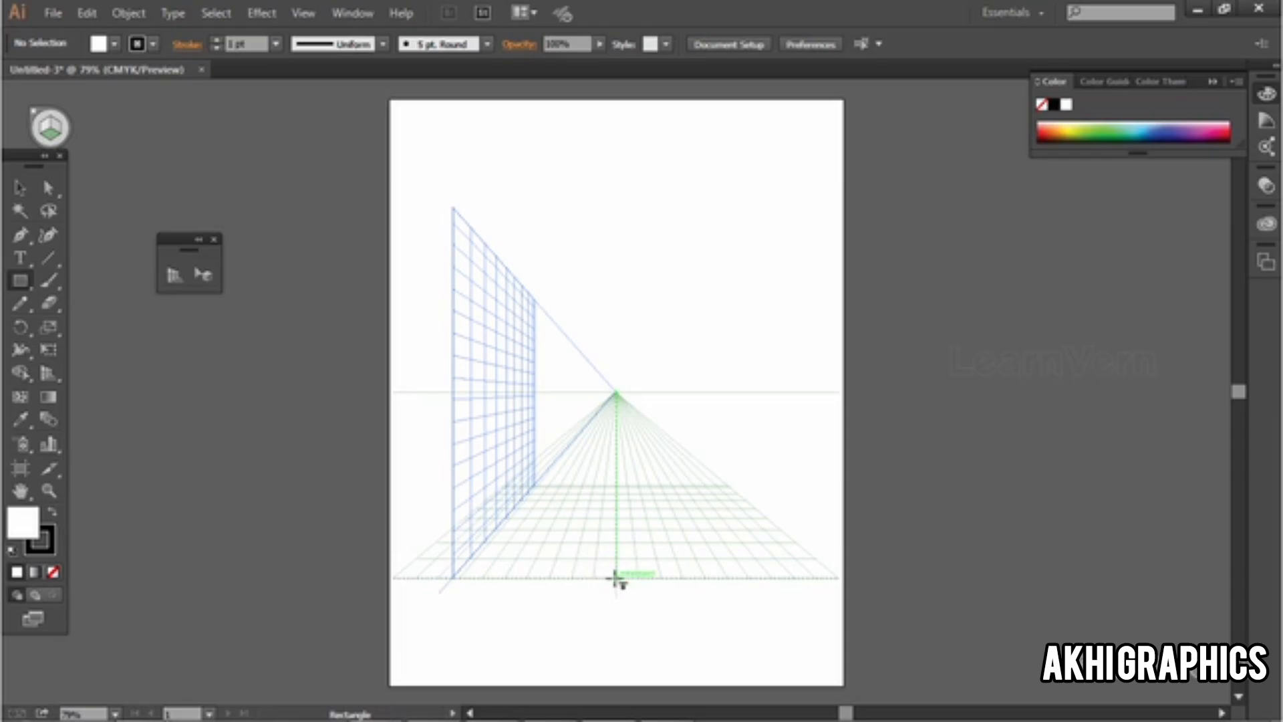
left_click_drag(615, 578, 839, 577)
key("ctrl+z")
Step: Fill the ground rectangle black with no stroke and draw a second one from the vanishing point to the left wall's front corner
left_click(114, 44)
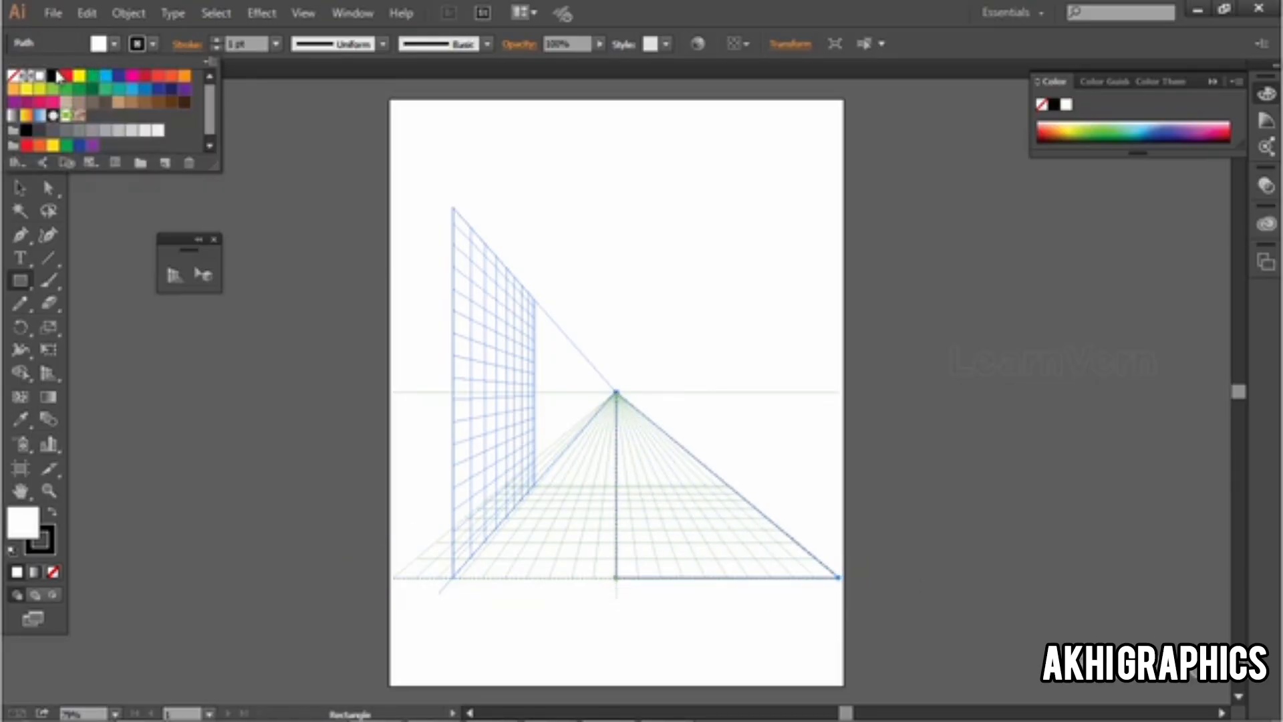
left_click(53, 74)
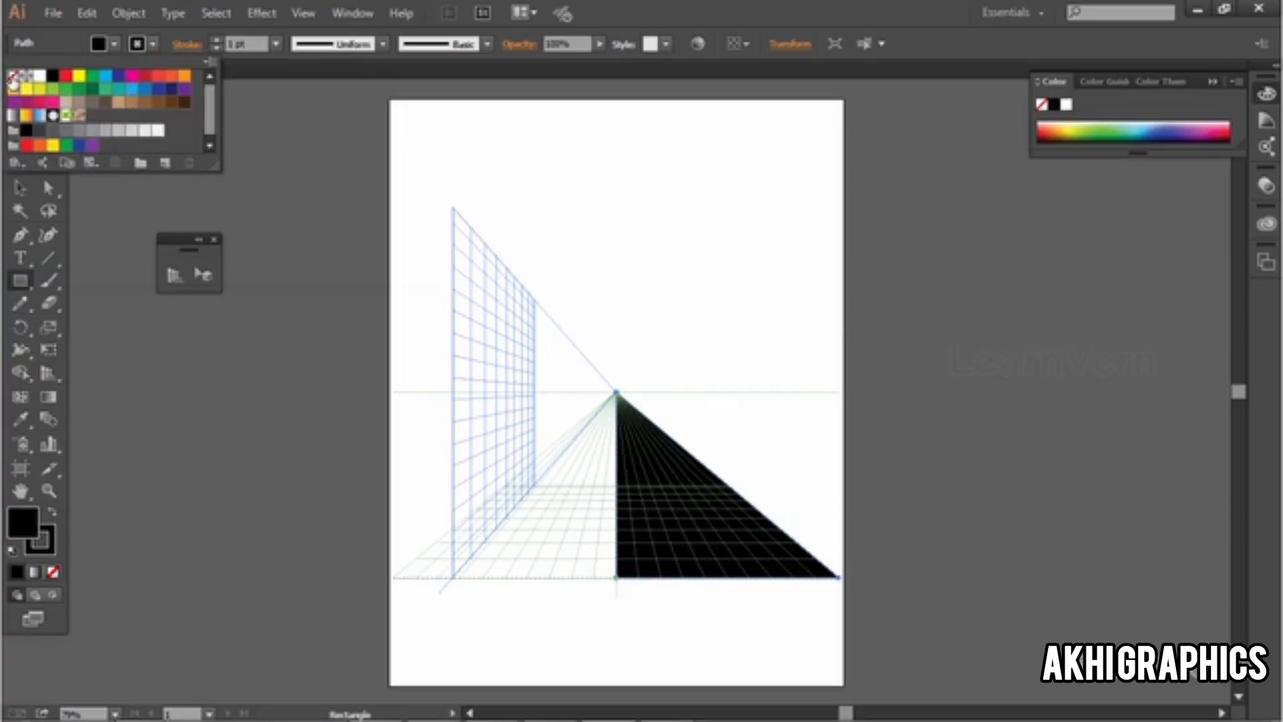
left_click(13, 75)
left_click(610, 403)
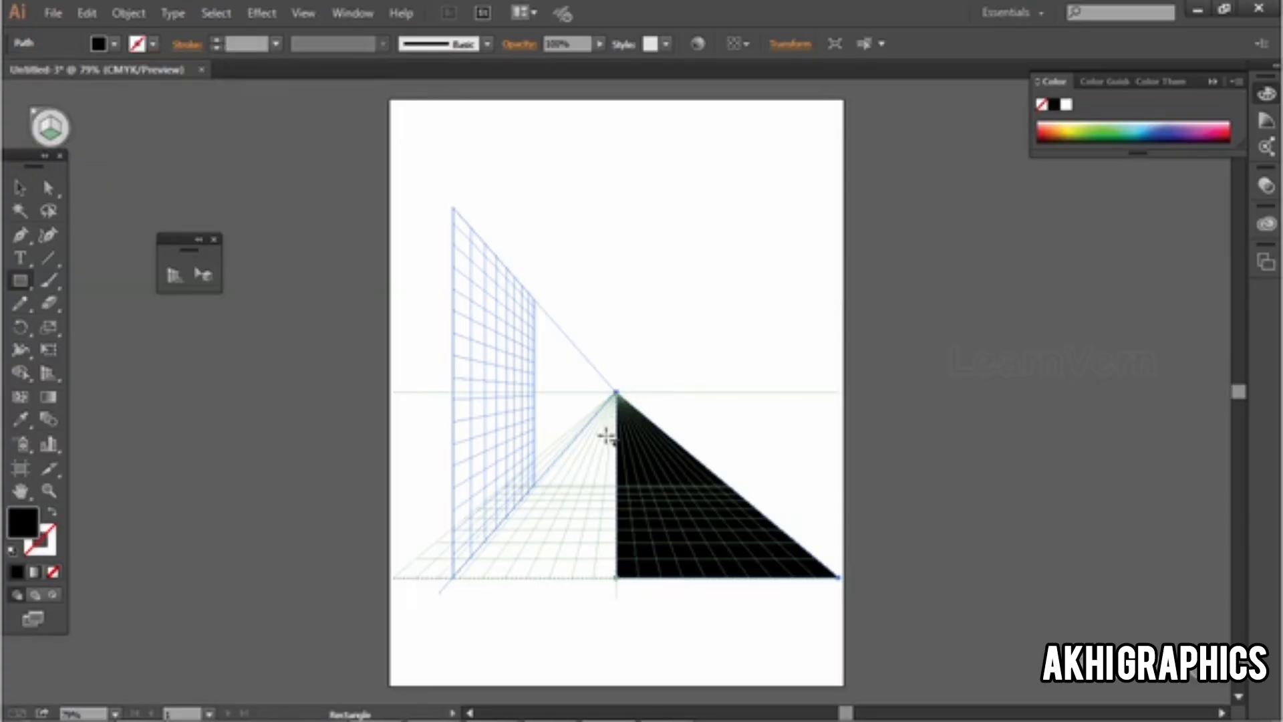
left_click_drag(616, 393, 616, 580)
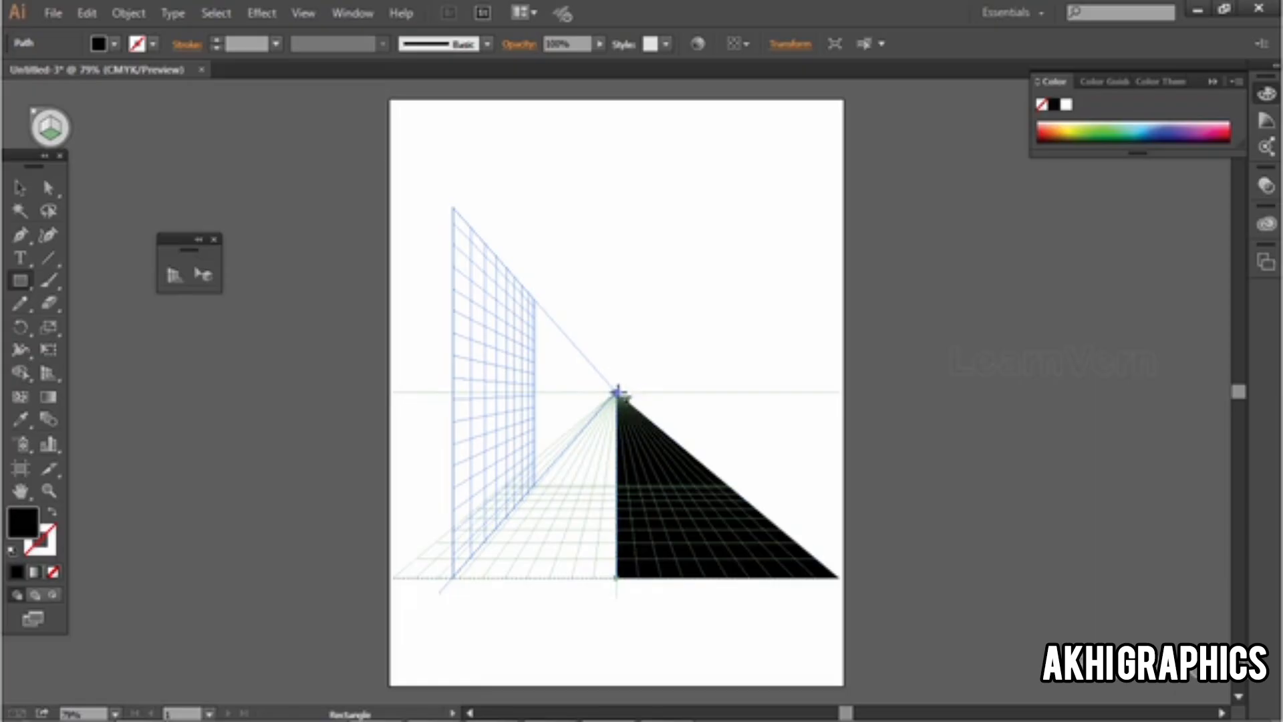
left_click_drag(616, 393, 450, 578)
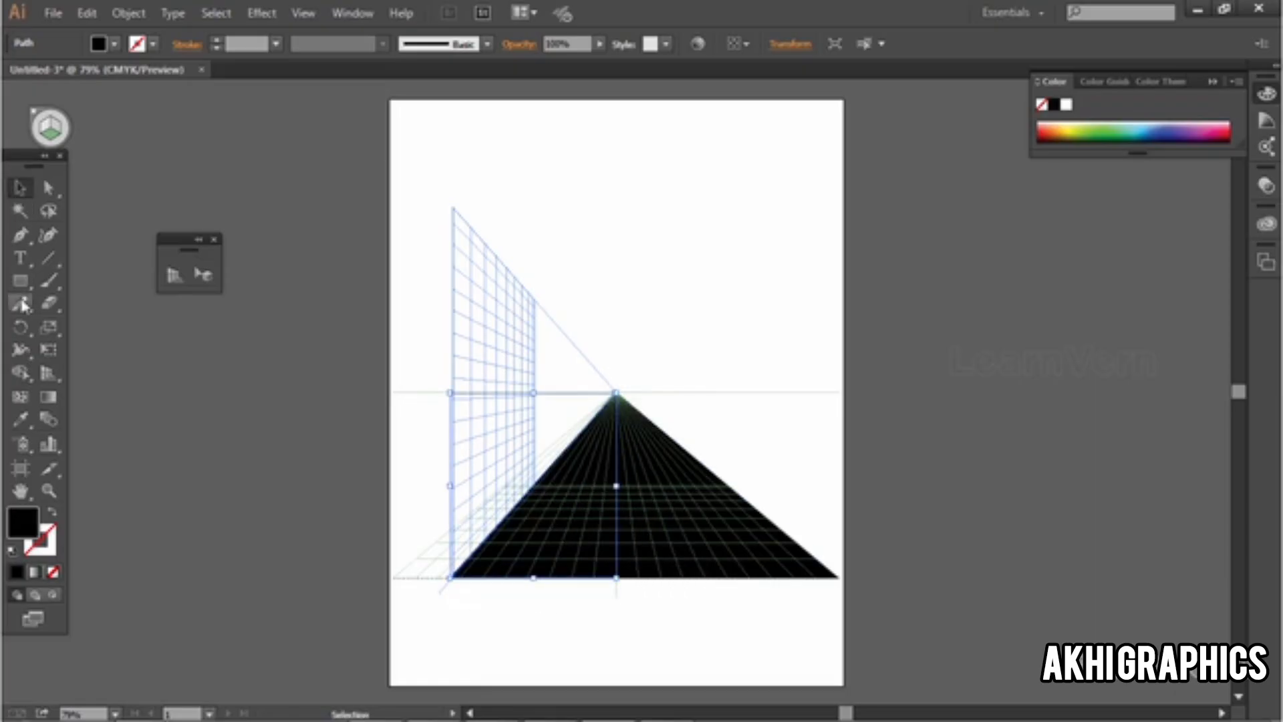
left_click(114, 44)
left_click(40, 75)
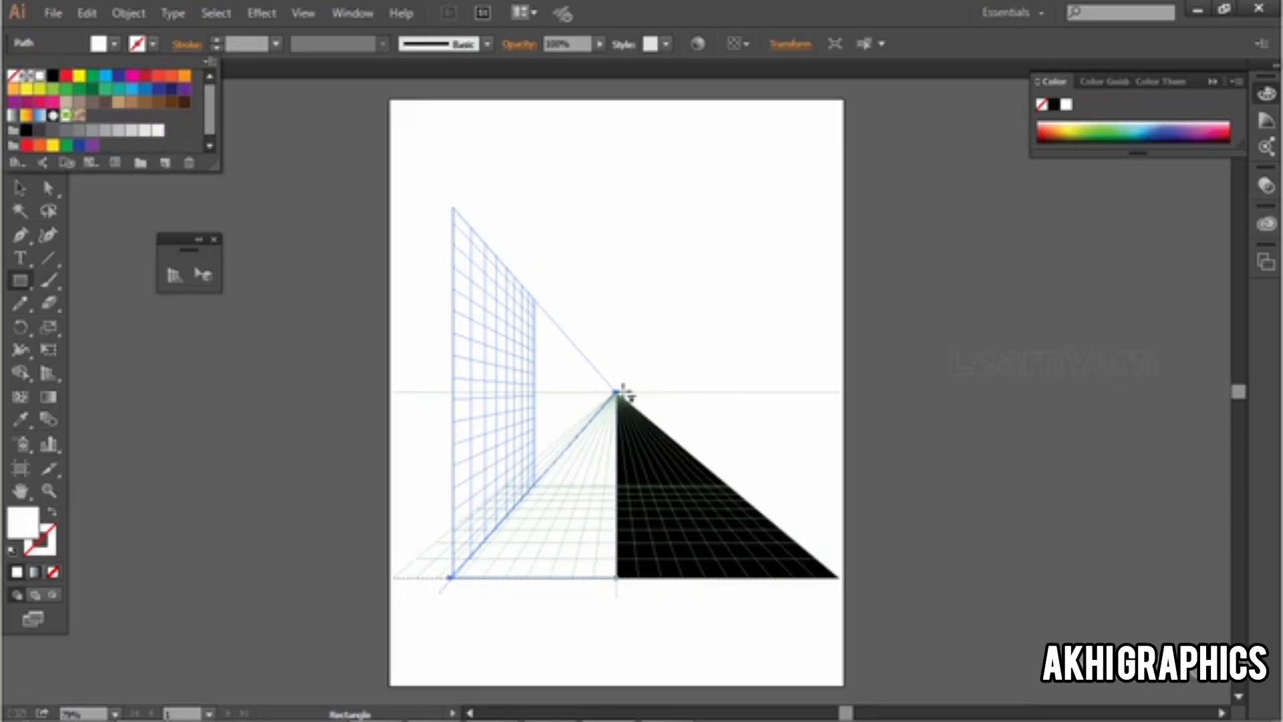
key("ctrl+z")
key("ctrl+z")
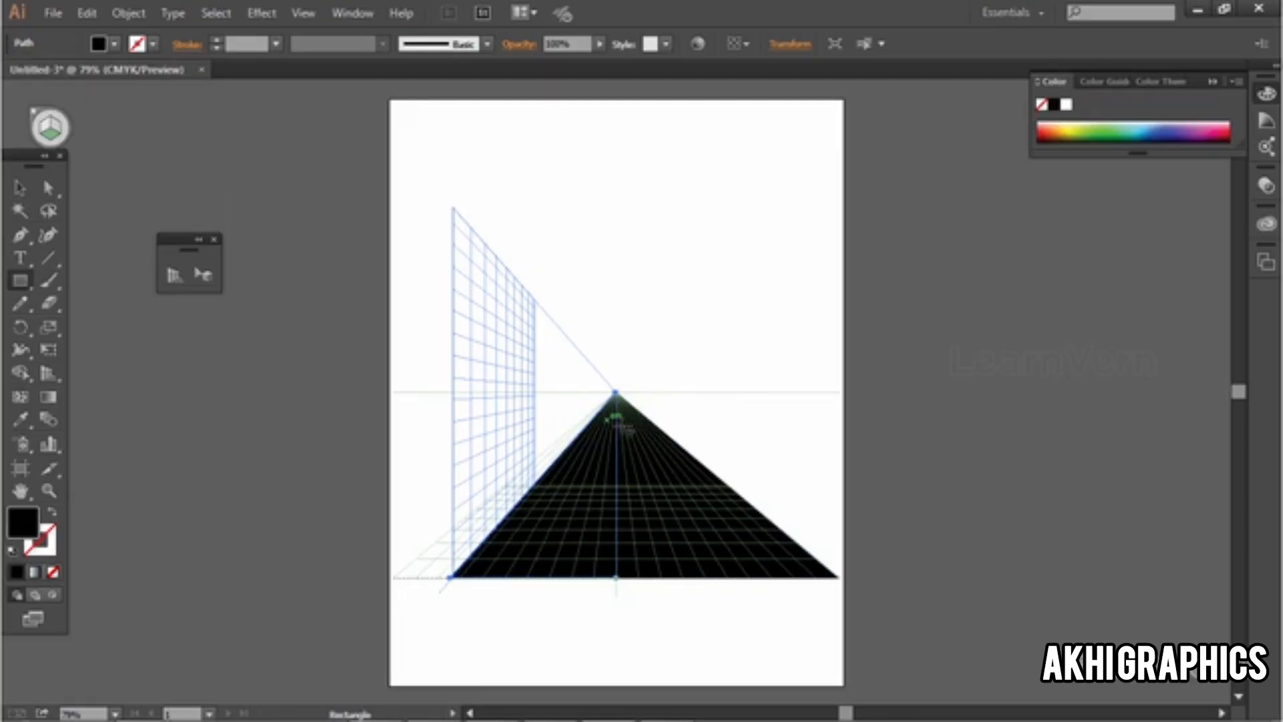
Step: Draw a narrow white lane dash near the vanishing point and place two copies of it down the middle of the road
left_click_drag(618, 424, 628, 463)
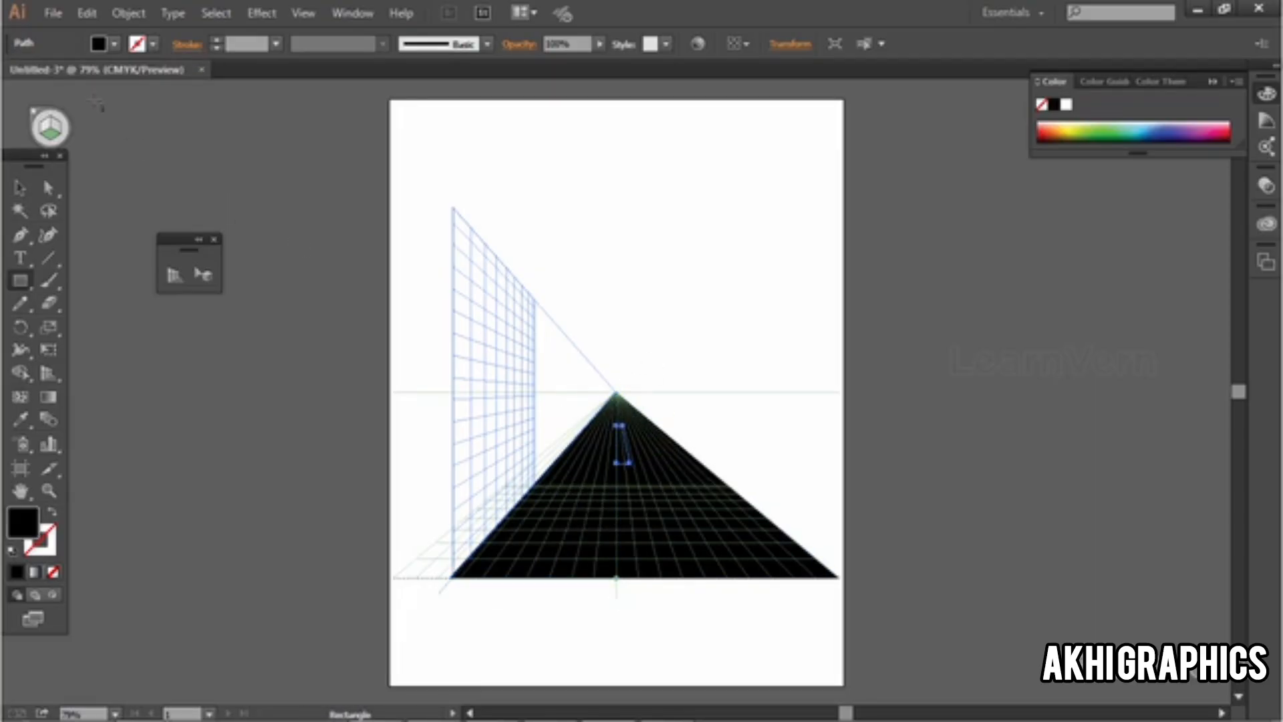
left_click(112, 44)
left_click(40, 75)
left_click(20, 188)
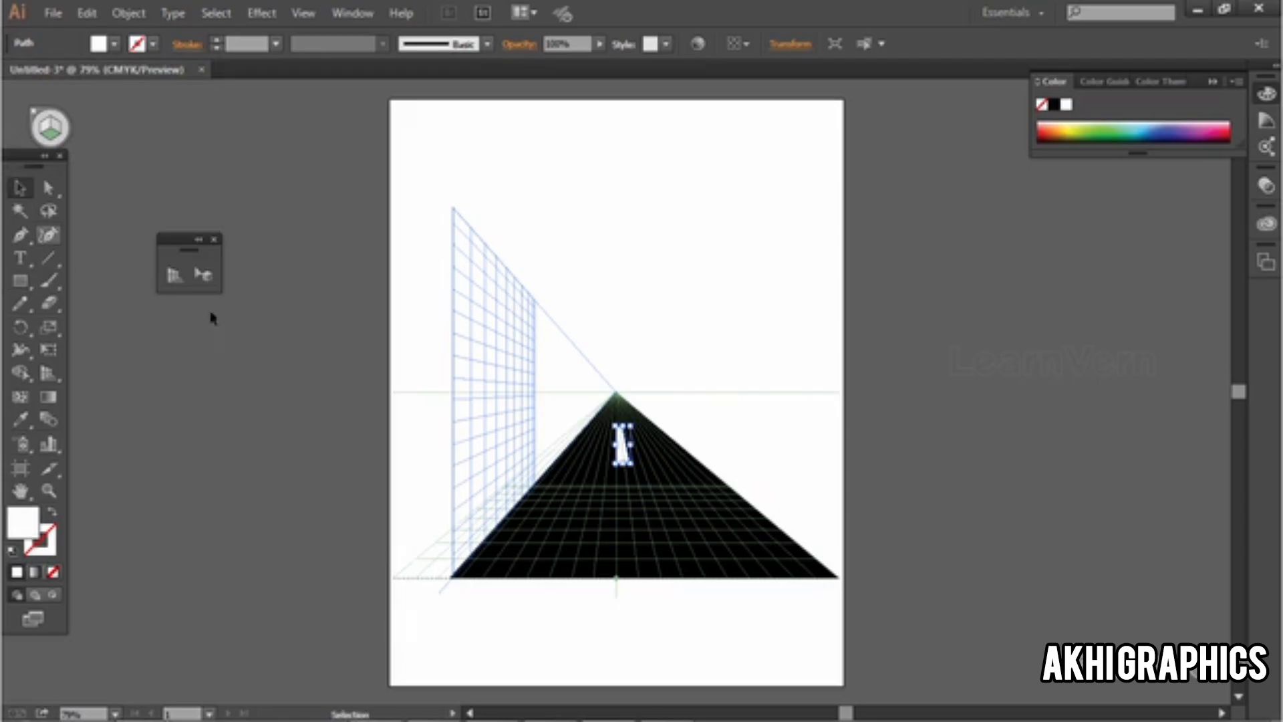
left_click_drag(625, 460, 640, 592)
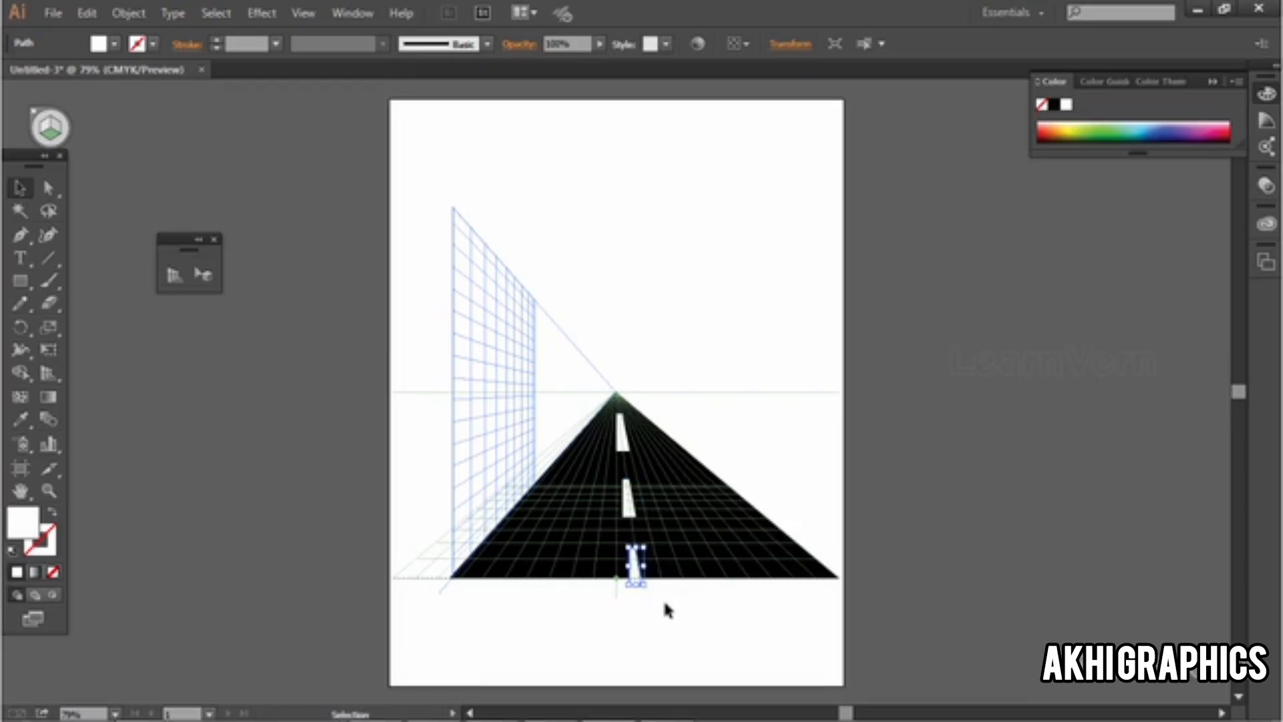
Step: Delete the whole road artwork, including the black surfaces and the white lane dashes
left_click(675, 618)
left_click_drag(843, 633, 392, 390)
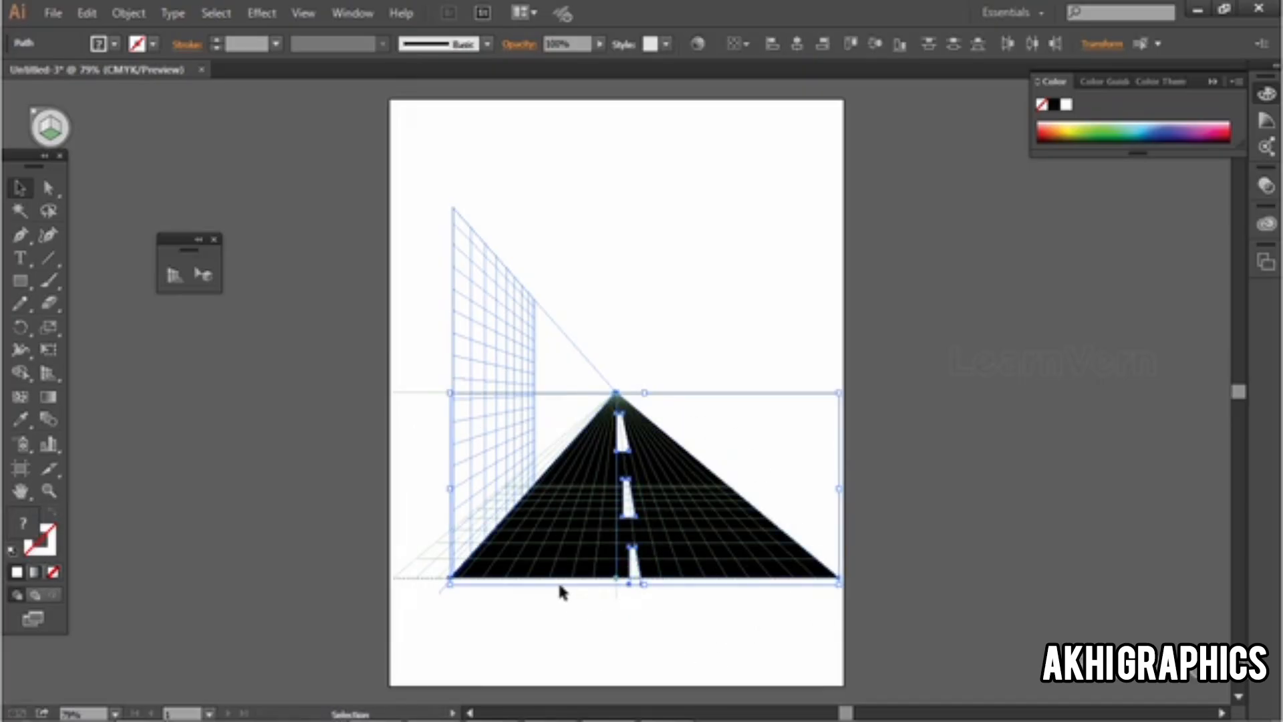
key("Delete")
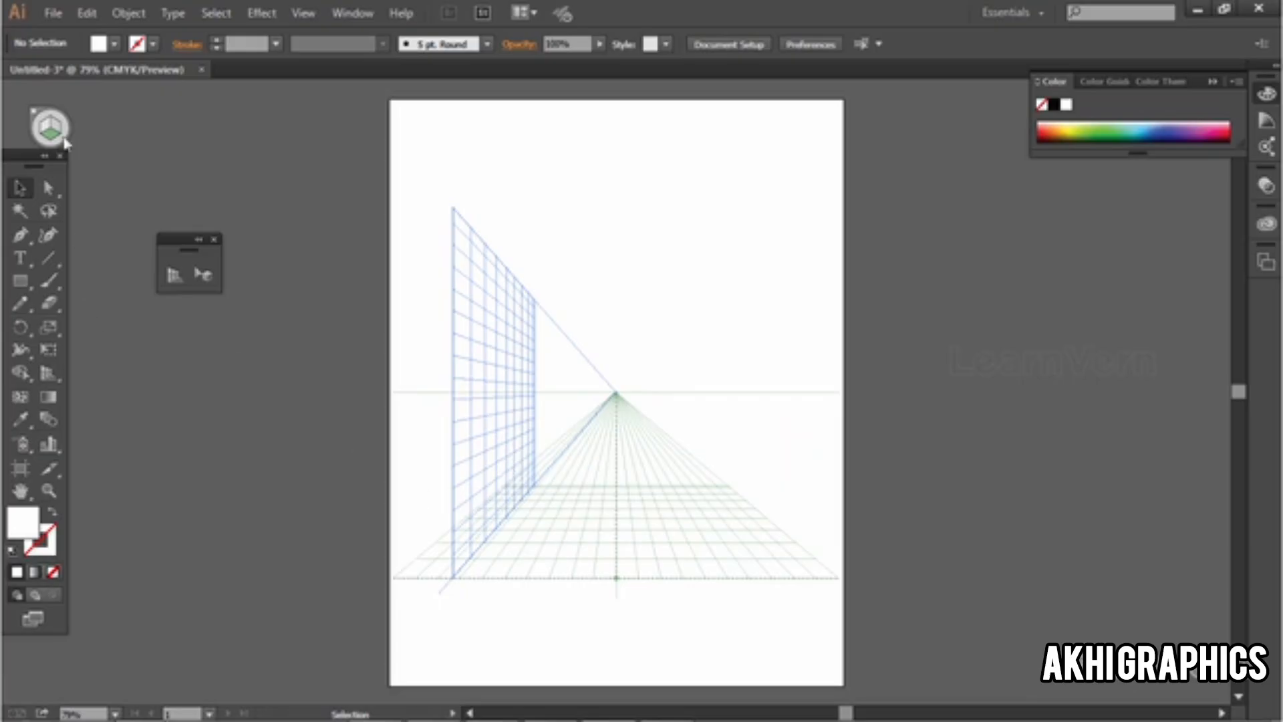
Step: Switch the perspective grid to the two-point perspective preset
left_click(300, 12)
mouse_move(427, 622)
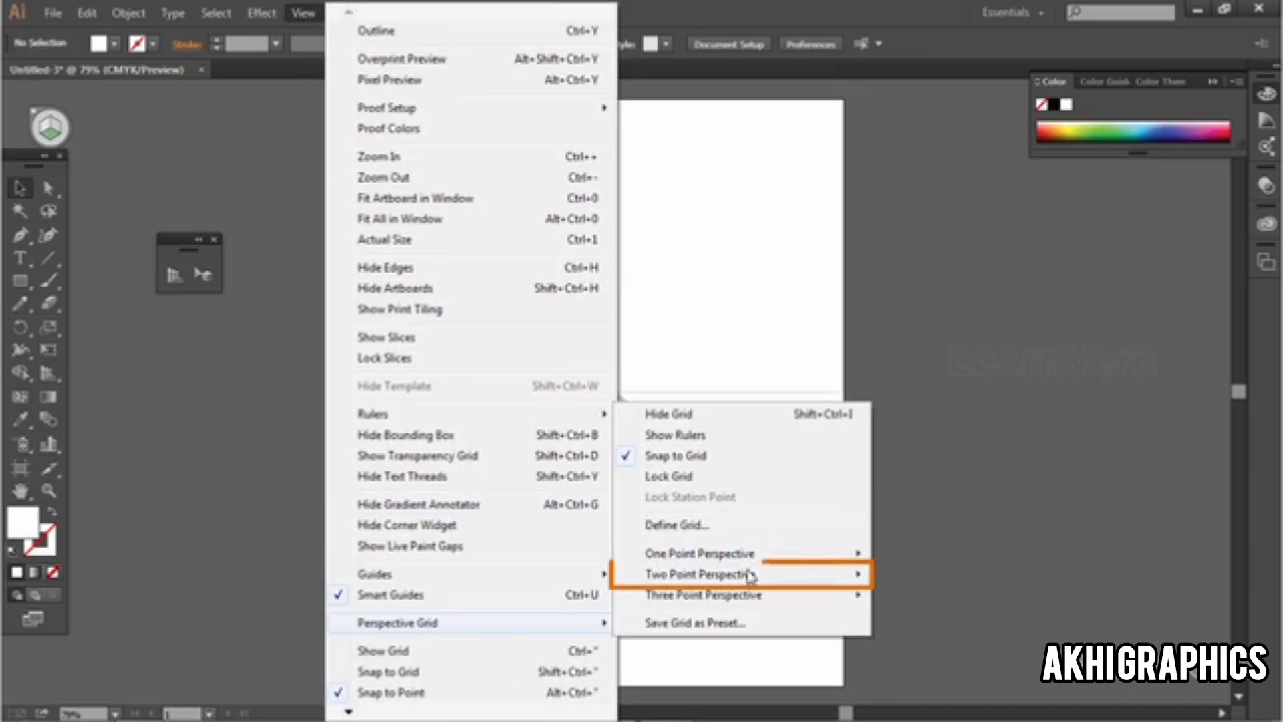
mouse_move(830, 573)
left_click(907, 574)
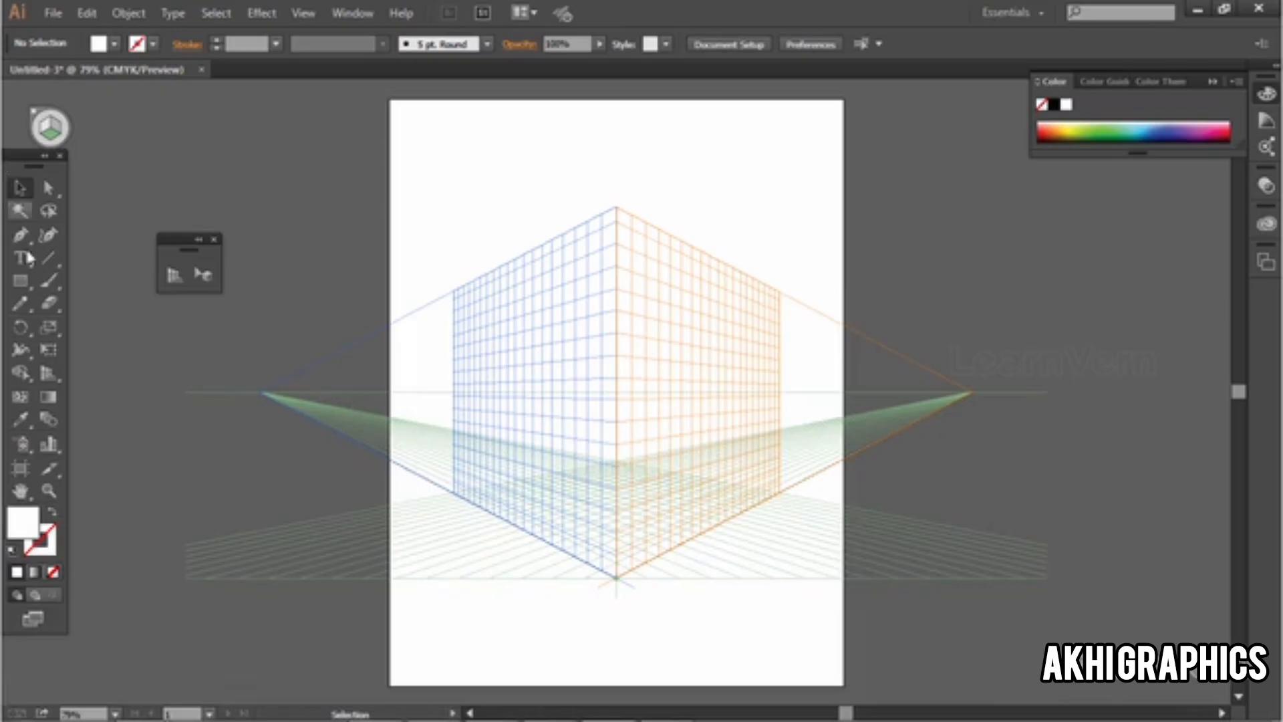
Step: Raise the perspective grid's vertical extent just above the artboard and lower the horizon line onto the ground line
left_click(20, 280)
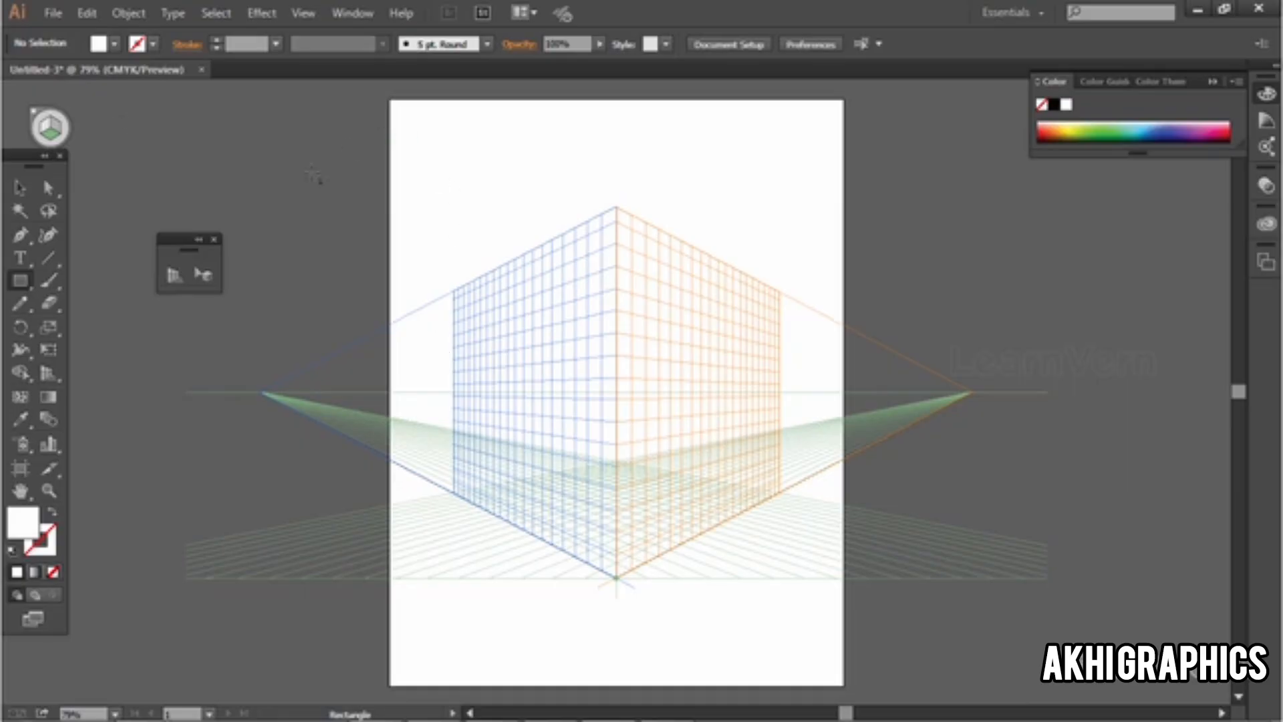
left_click(21, 189)
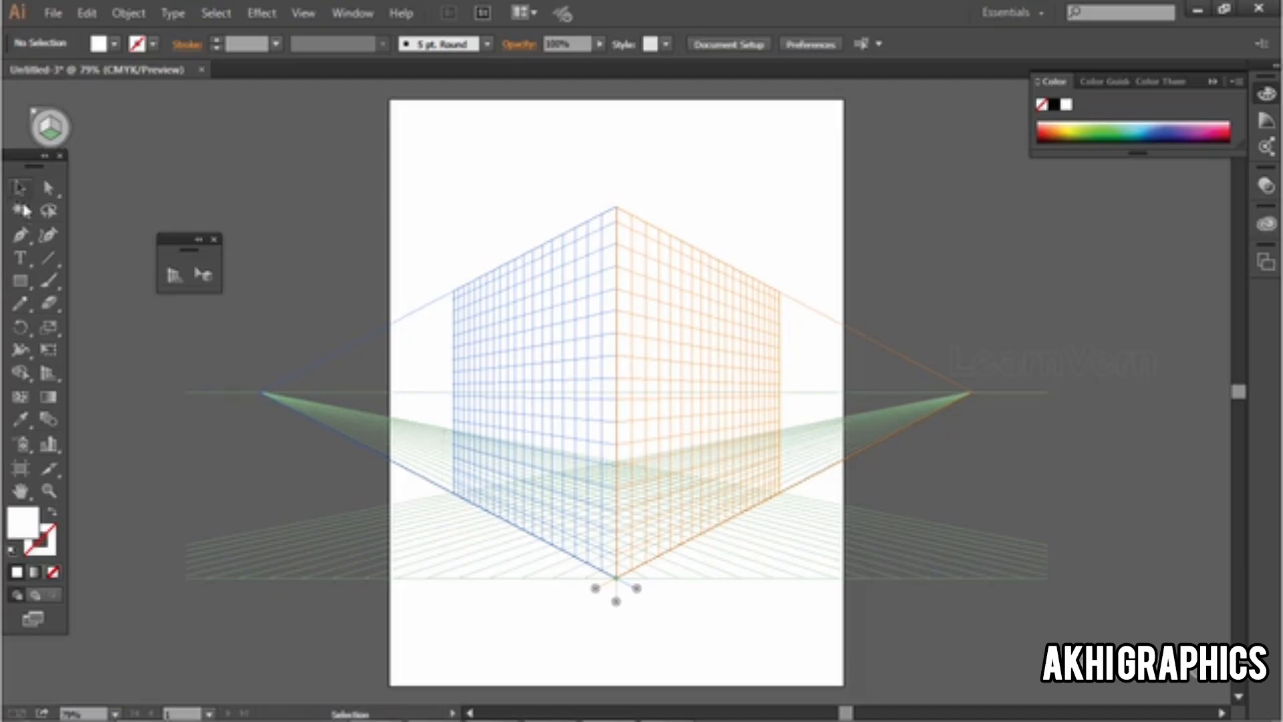
left_click(55, 378)
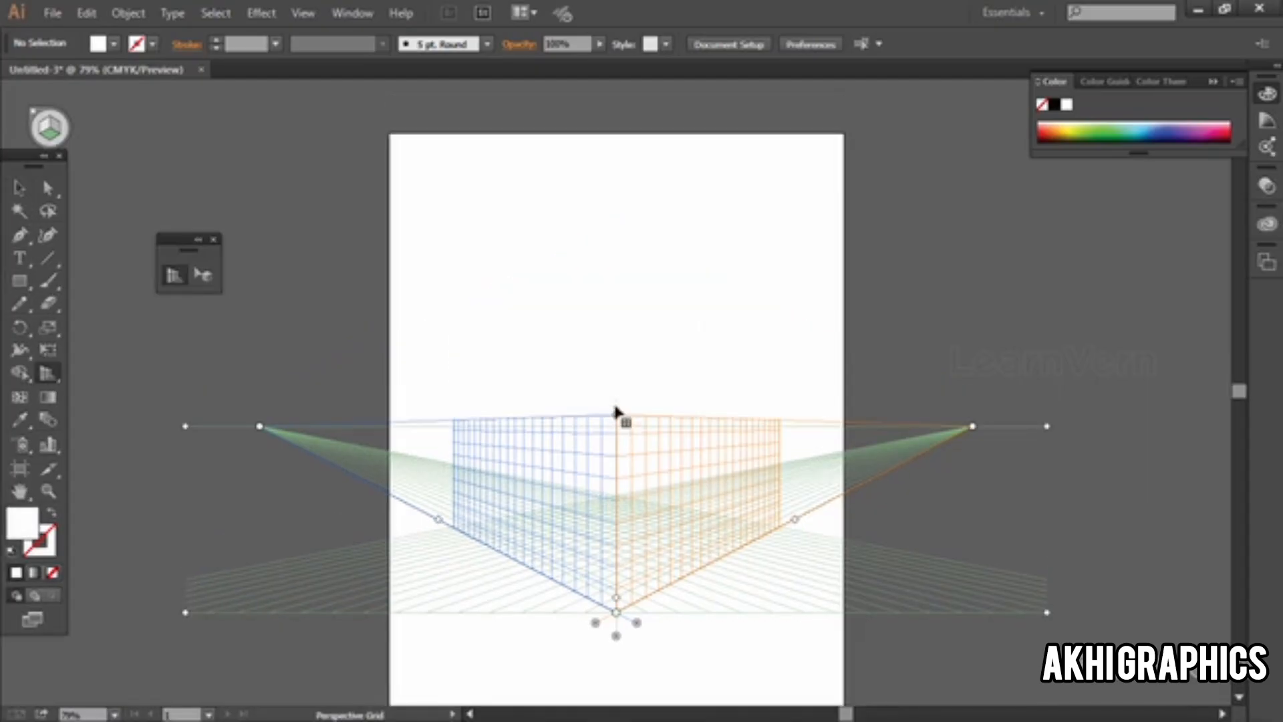
left_click_drag(615, 408, 596, 119)
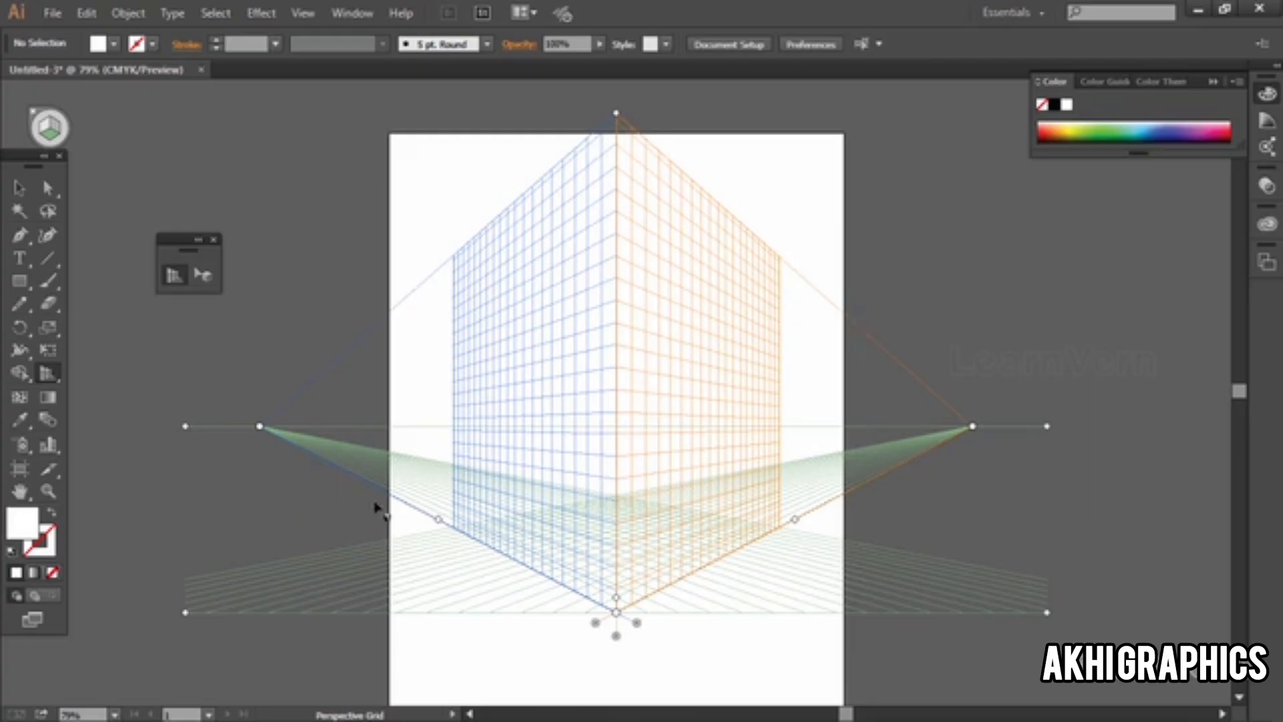
left_click_drag(187, 431, 190, 618)
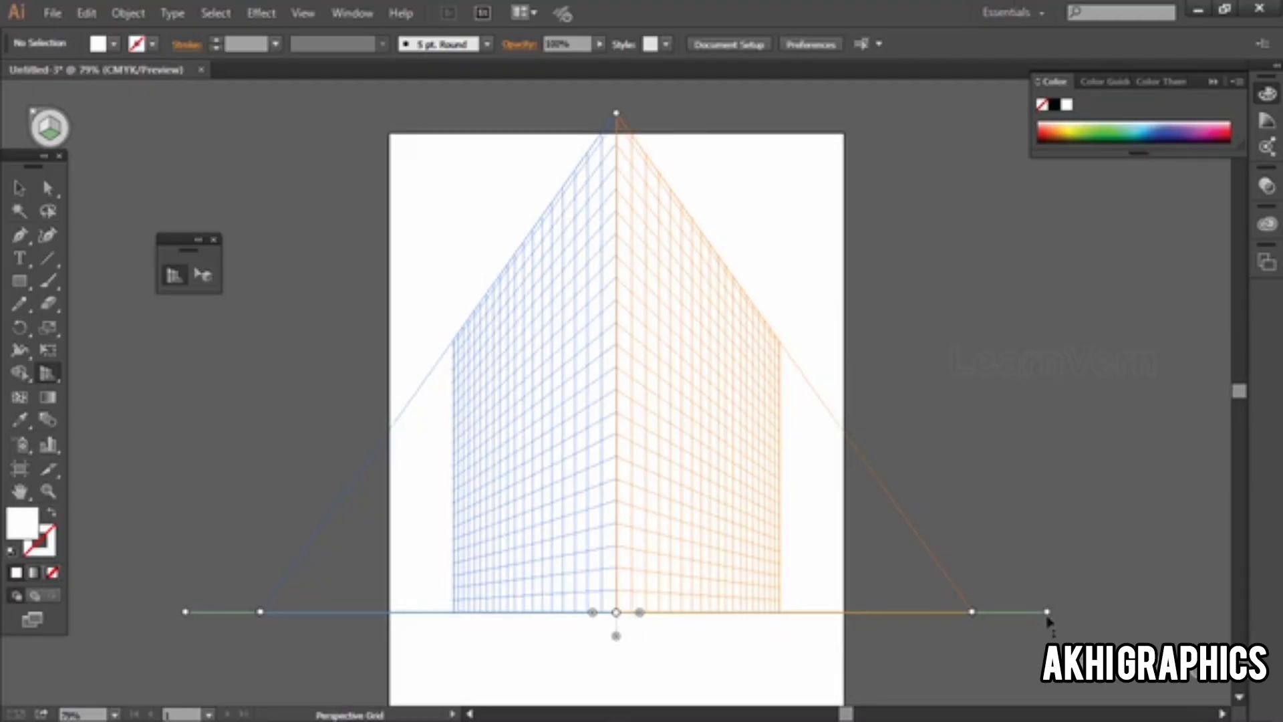
left_click_drag(1047, 611, 929, 595)
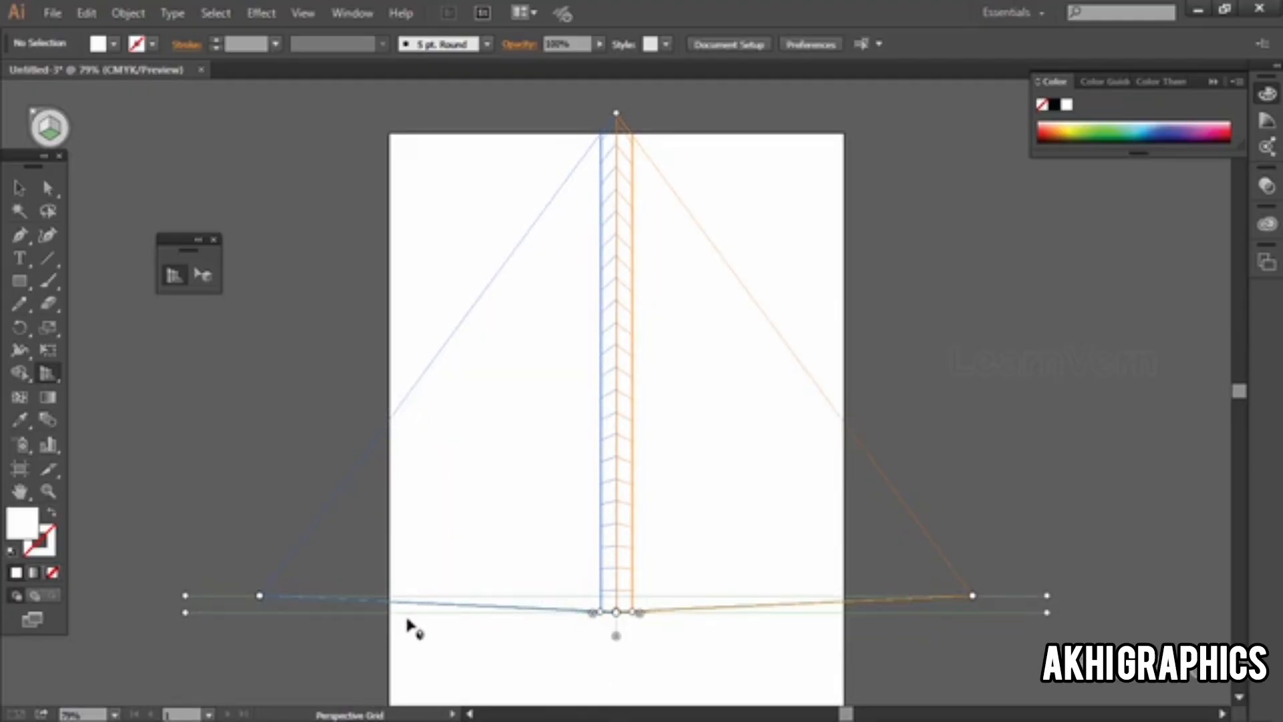
key("ctrl+z")
scroll(549, 481, "down", 1)
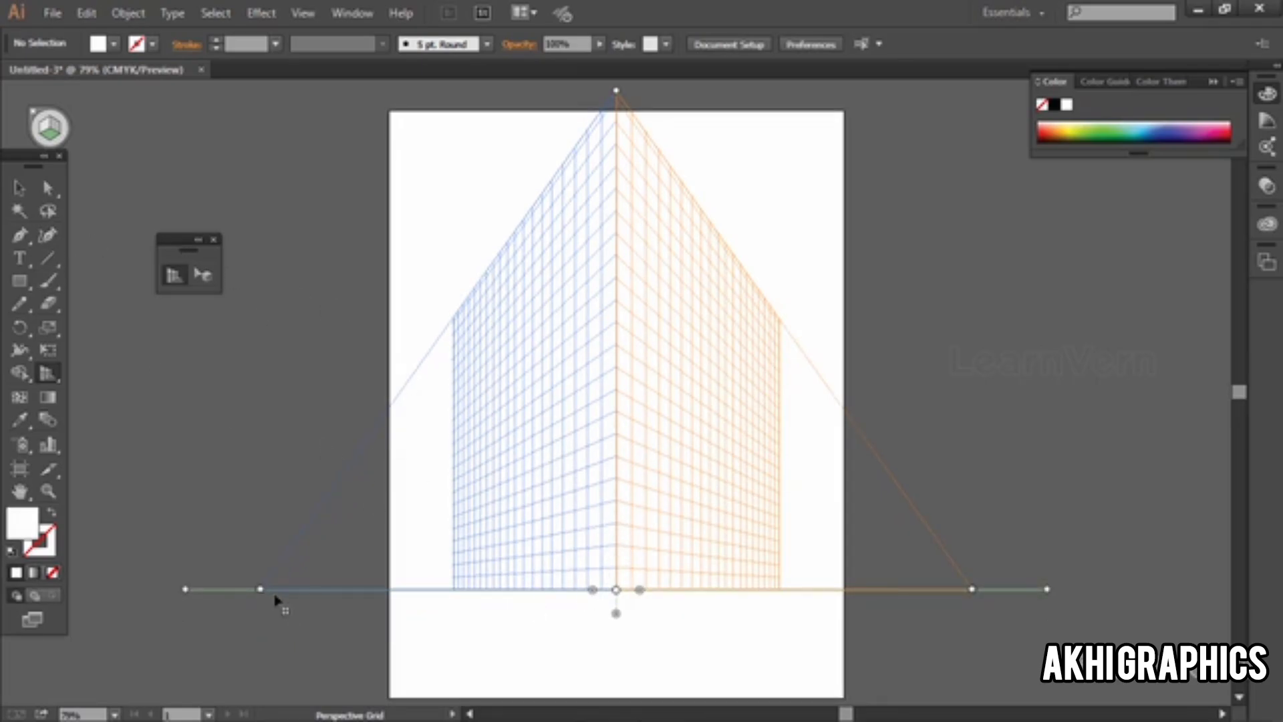
Step: Lower the perspective grid's vertical extent to just inside the artboard's upper edge
mouse_move(637, 592)
left_mouse_down()
mouse_move(647, 596)
mouse_move(567, 595)
mouse_move(641, 611)
left_mouse_up()
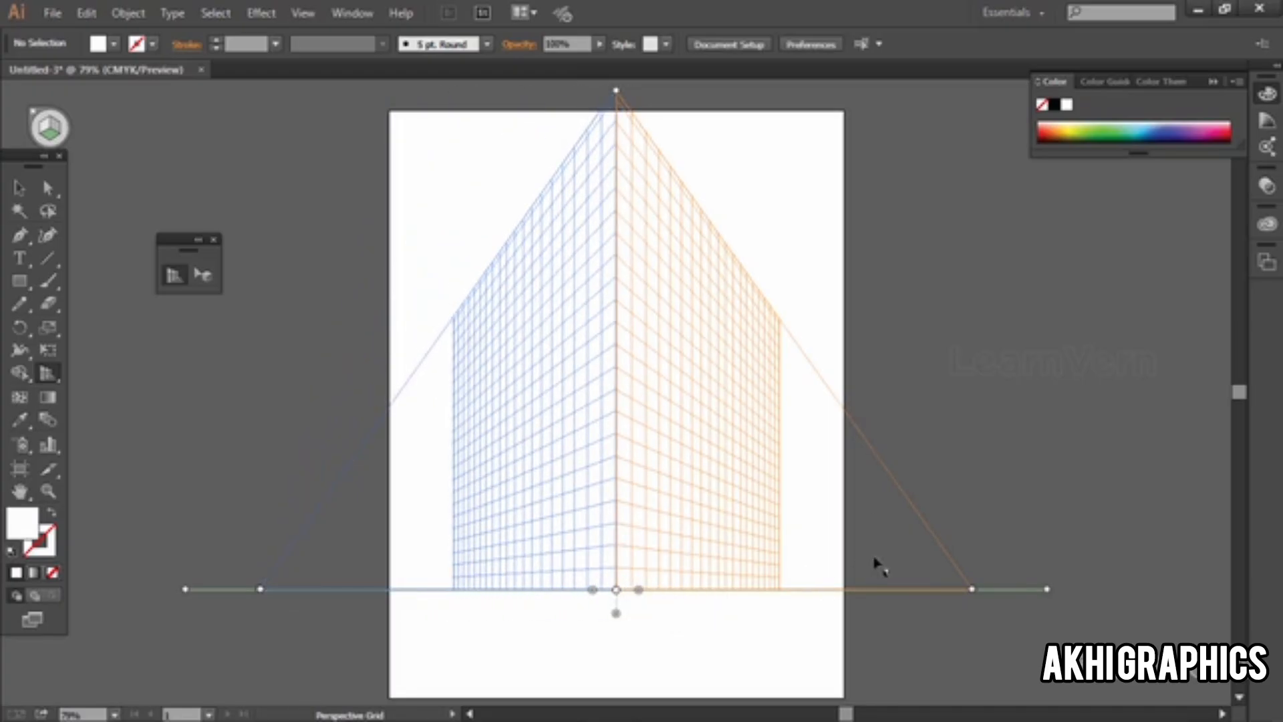
left_click_drag(618, 95, 616, 122)
Step: Draw a rectangle covering the whole left grid plane and fill it orange
left_click(20, 280)
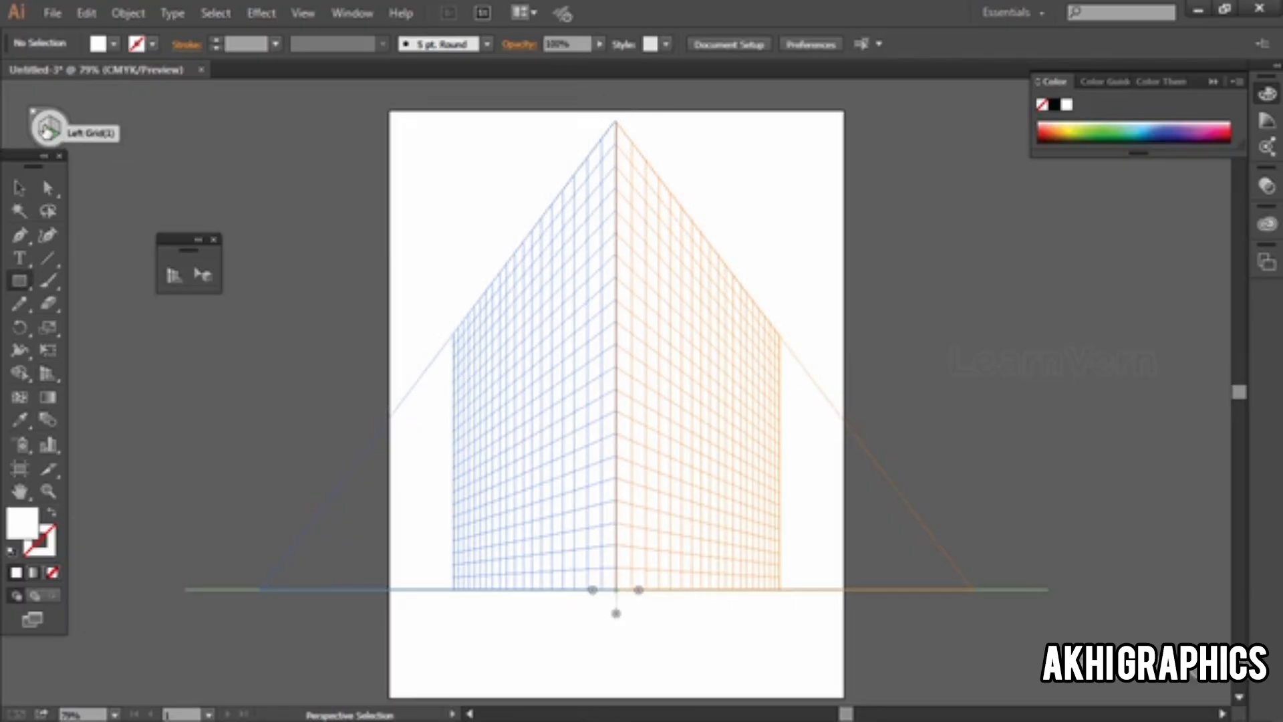
left_click(44, 125)
left_click_drag(452, 334, 615, 589)
left_click(113, 43)
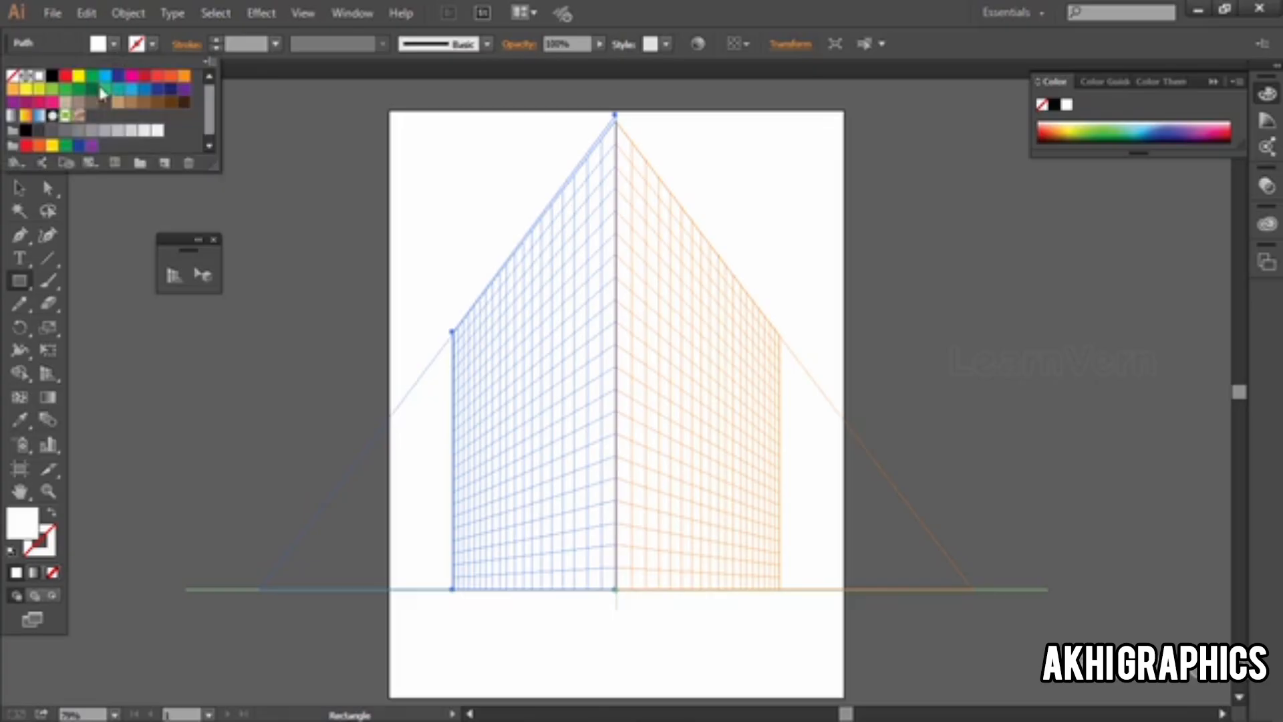
left_click(184, 75)
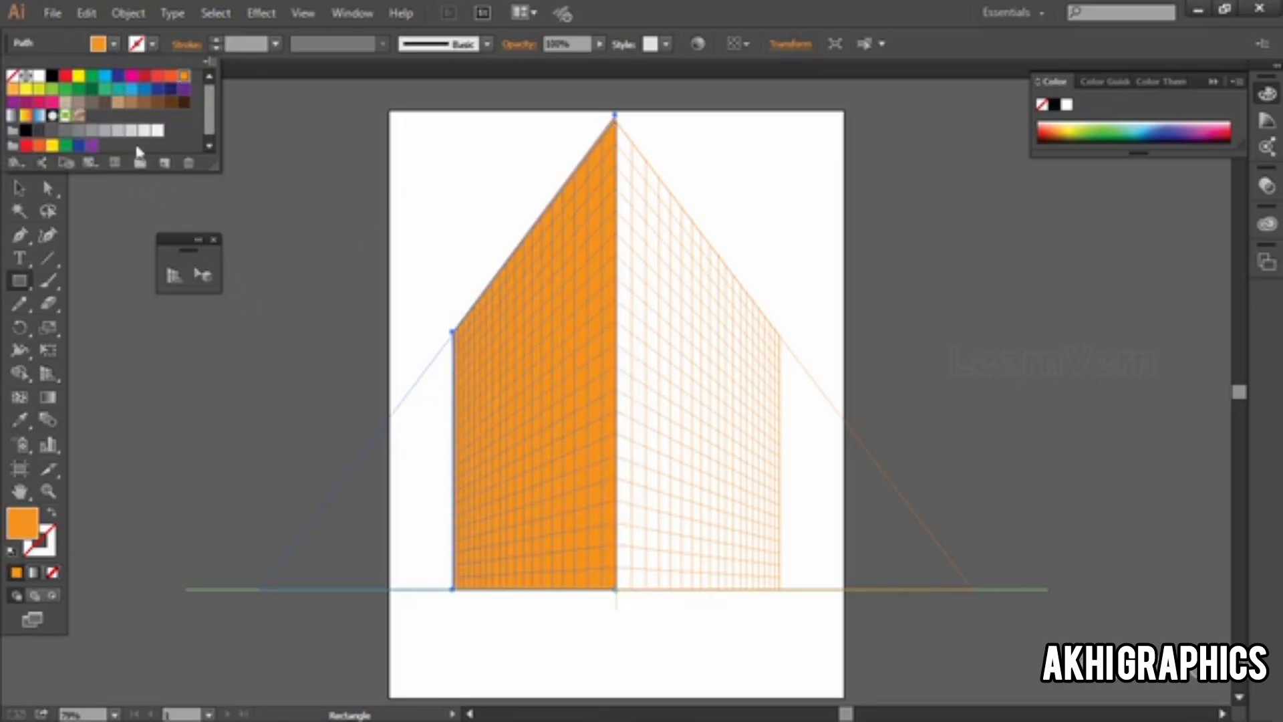
Step: Draw a rectangle covering the whole right grid plane and fill it red-orange
key("shift+v")
left_click(59, 125)
key("m")
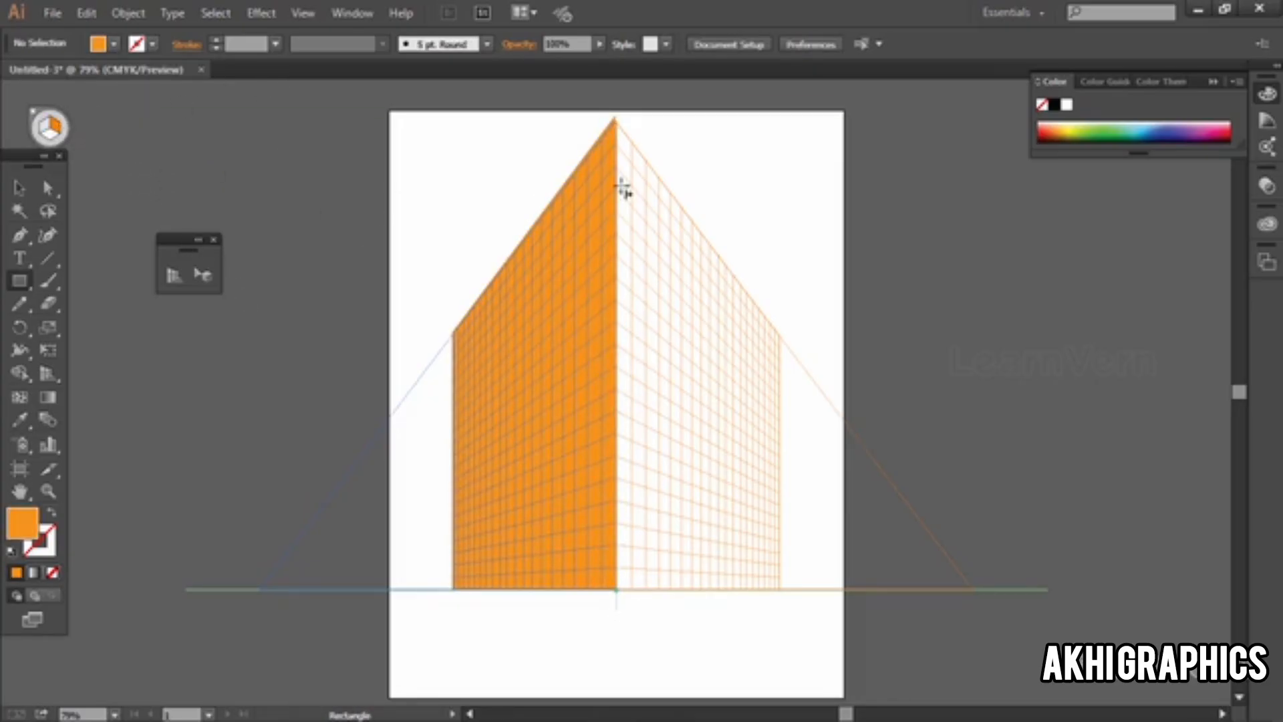
left_click_drag(615, 119, 781, 589)
left_click(114, 44)
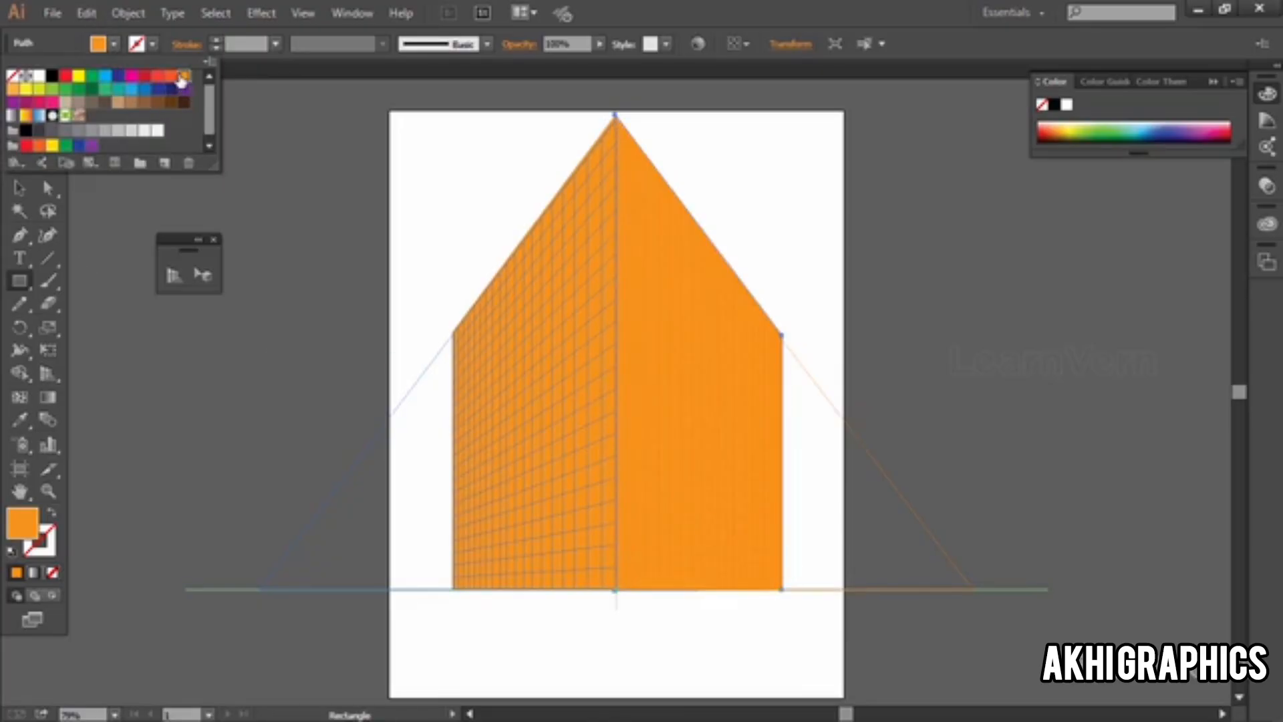
left_click(171, 75)
left_click(16, 217)
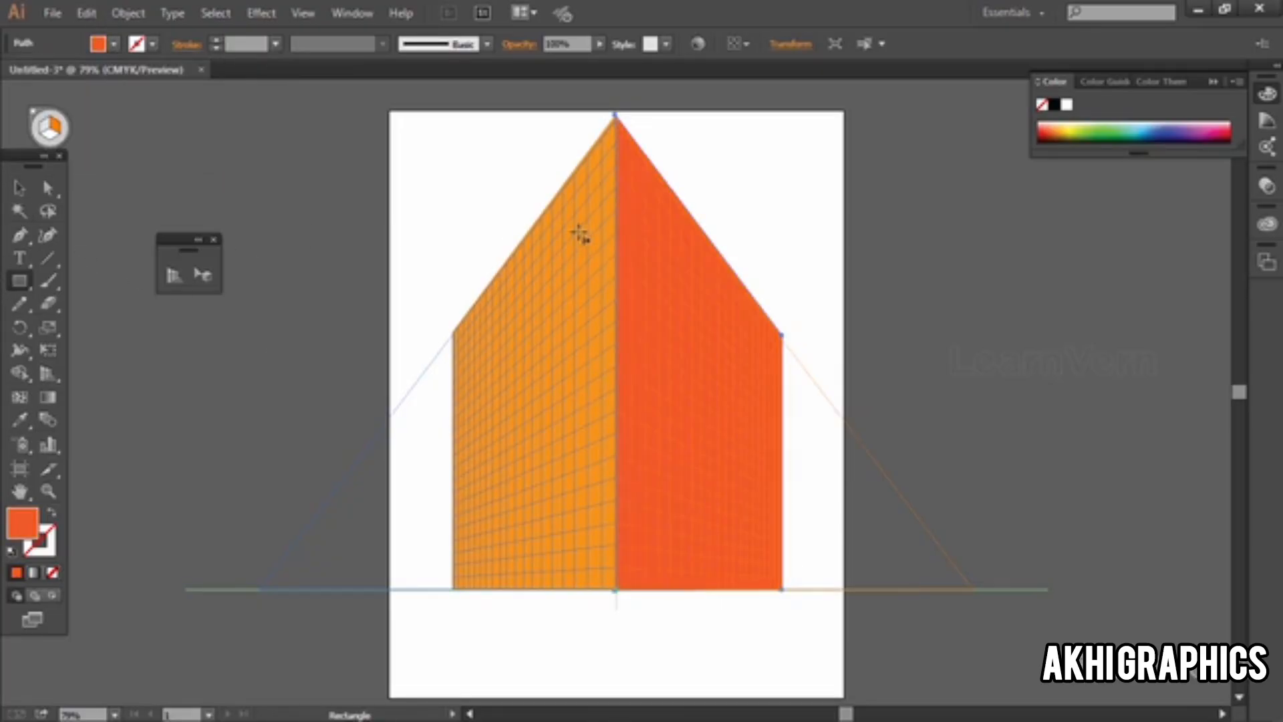
Step: Draw a small red-orange window rectangle on the left wall and repeat it as a row of five along the sloping upper edge
scroll(510, 310, "up", 2)
key("space")
left_click_drag(598, 449, 618, 219)
left_click(44, 128)
key("space")
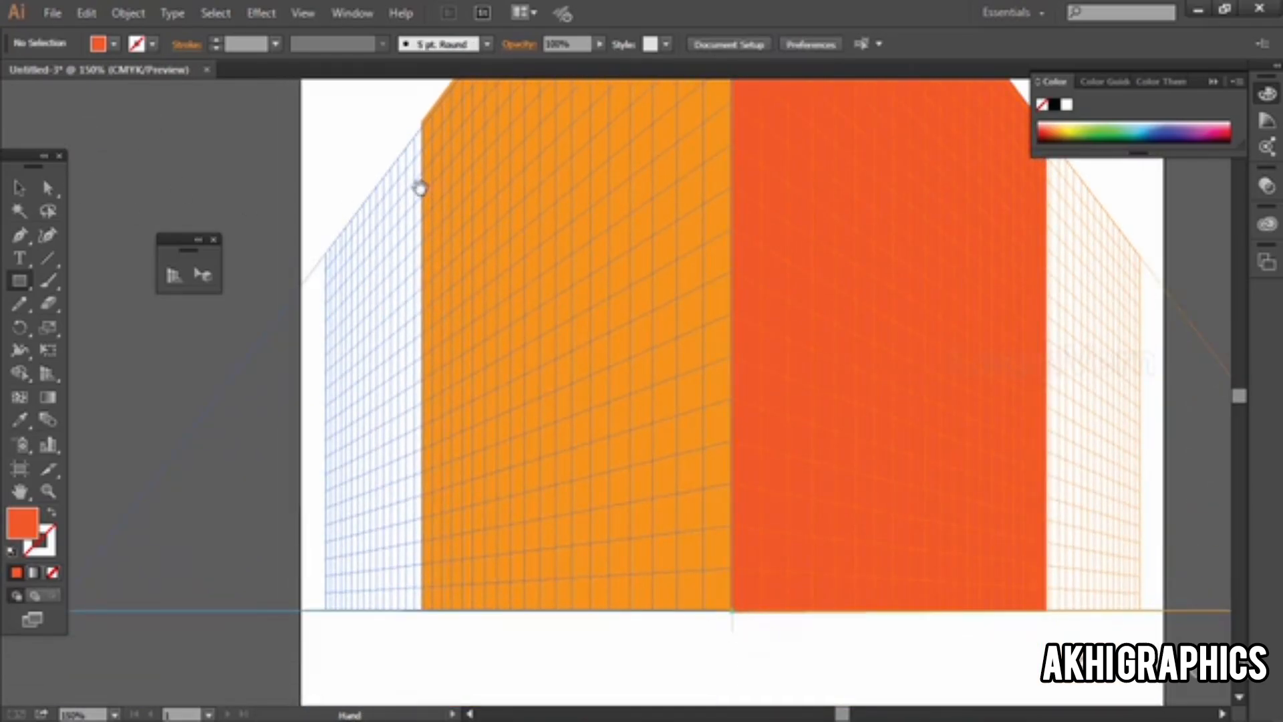
mouse_move(448, 179)
left_mouse_down()
mouse_move(450, 346)
mouse_move(447, 328)
mouse_move(504, 283)
mouse_move(521, 243)
left_mouse_up()
left_click(15, 189)
left_click_drag(520, 241, 603, 155)
key("ctrl+minus")
key("ctrl+minus")
left_click(455, 272)
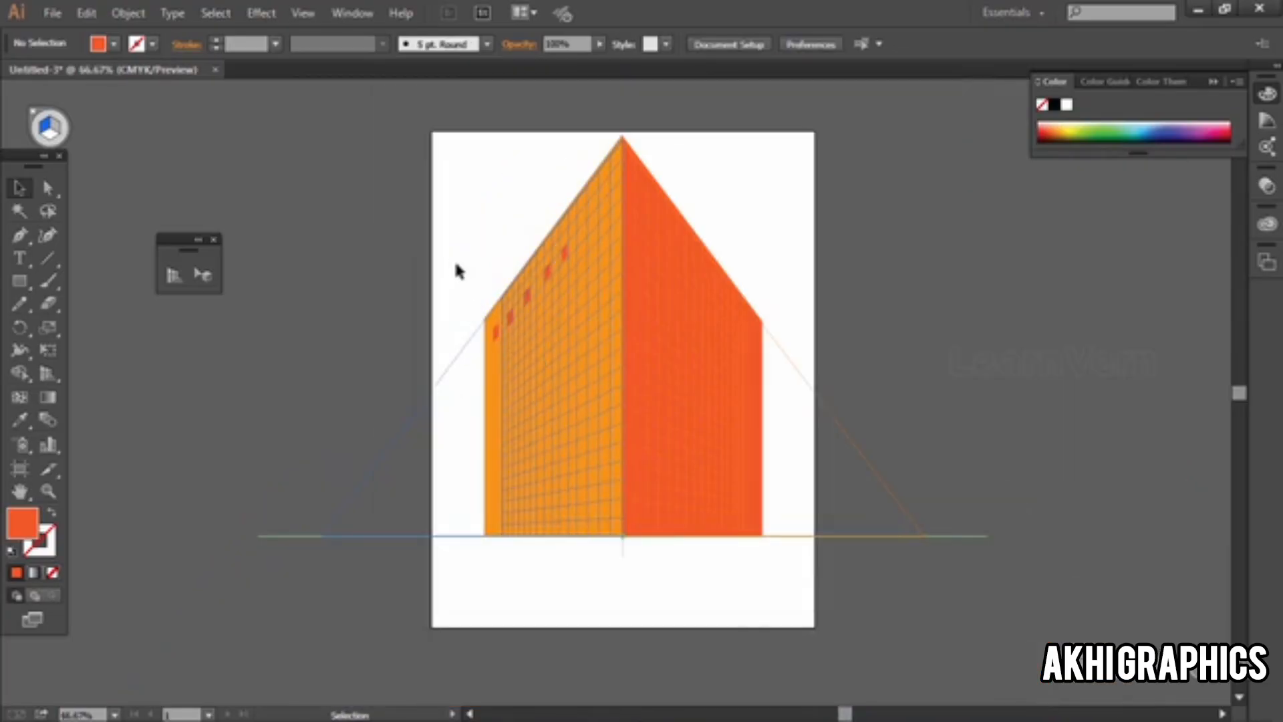
Step: Copy the row of windows downward in perspective to form further rows on the left wall
left_click_drag(579, 352, 576, 349)
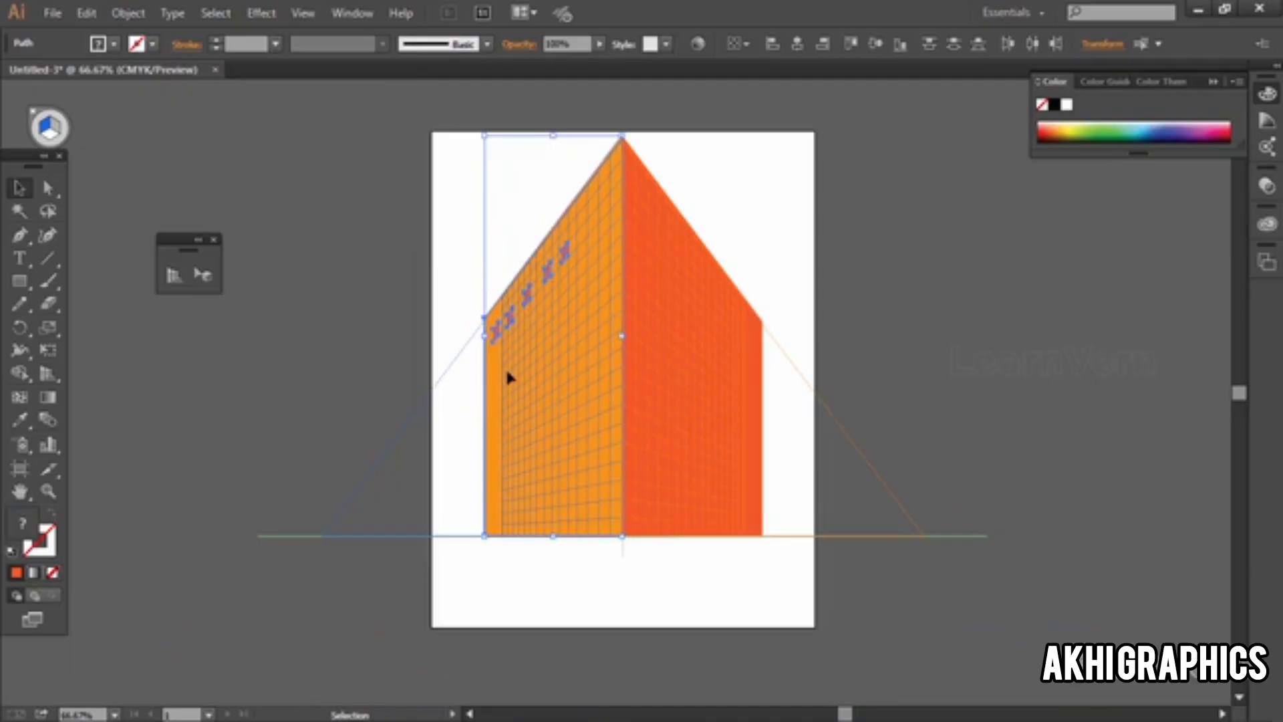
left_click(514, 327)
left_click_drag(509, 319, 524, 506)
left_click_drag(640, 608, 476, 528)
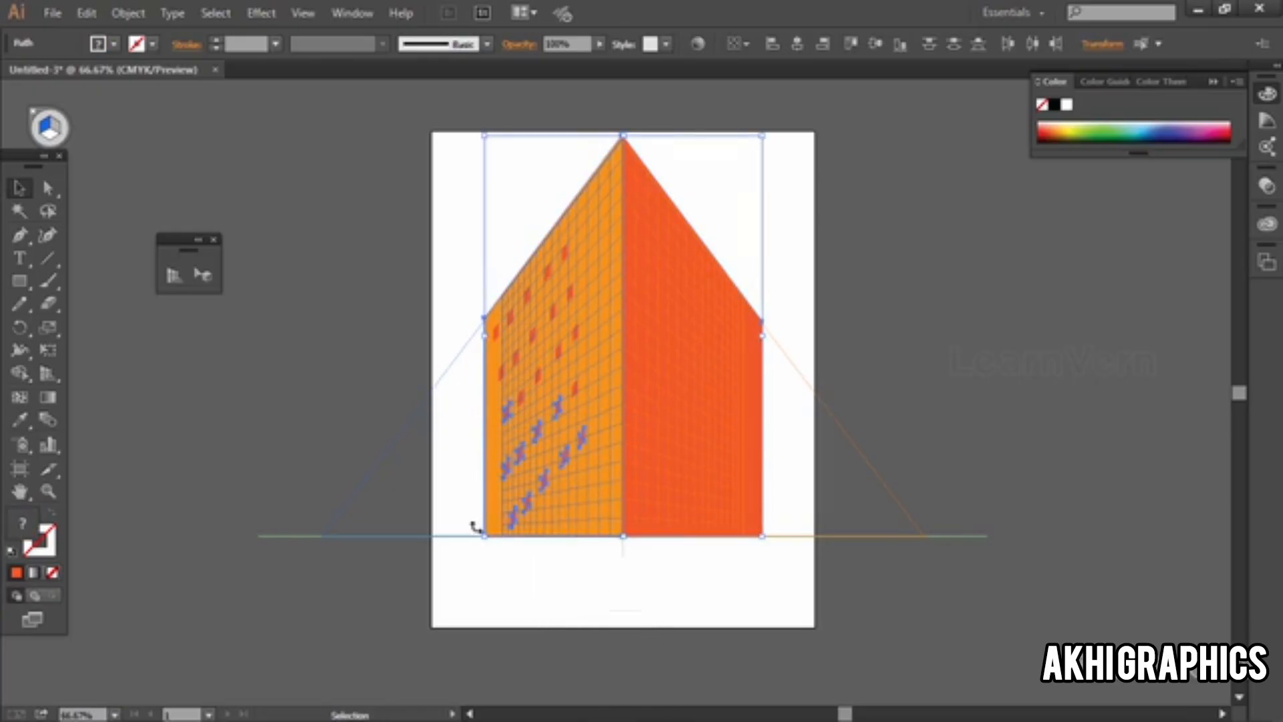
Step: Undo the downward copies of the window row
key("ctrl+z")
key("ctrl+z")
key("ctrl+z")
key("ctrl+z")
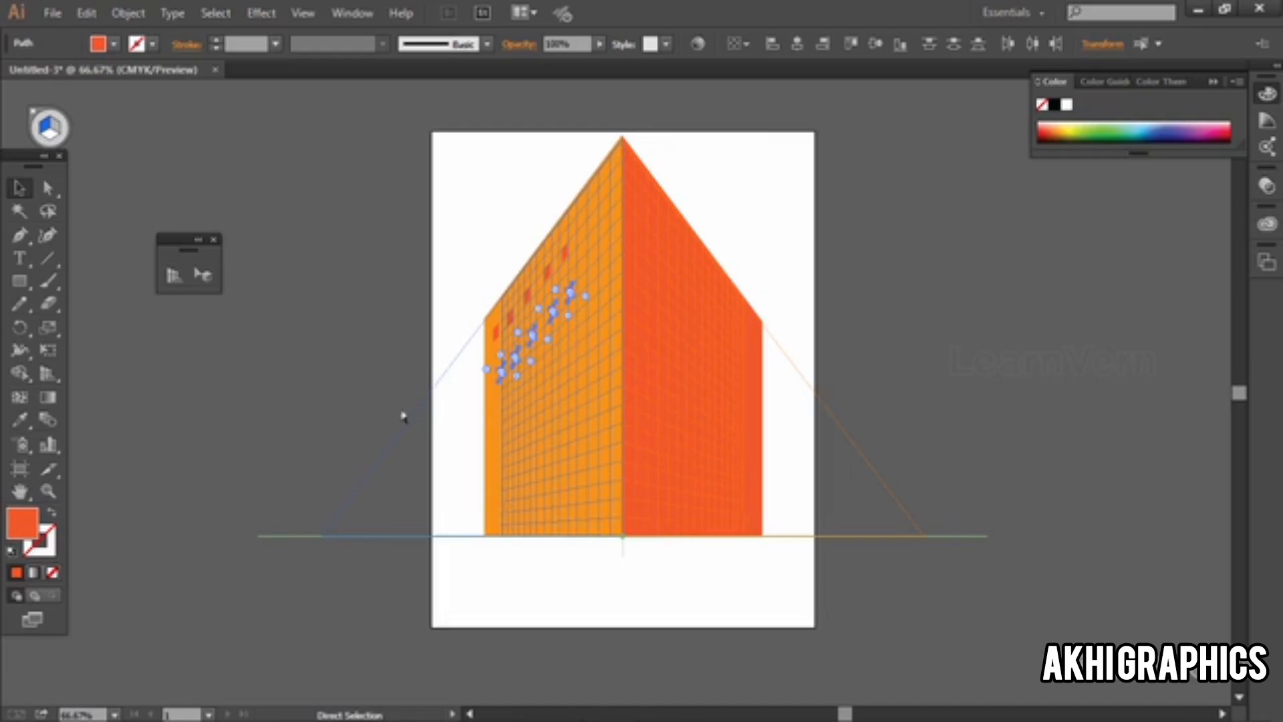
Step: Delete the five small windows on the left wall one by one
scroll(571, 313, "up", 1)
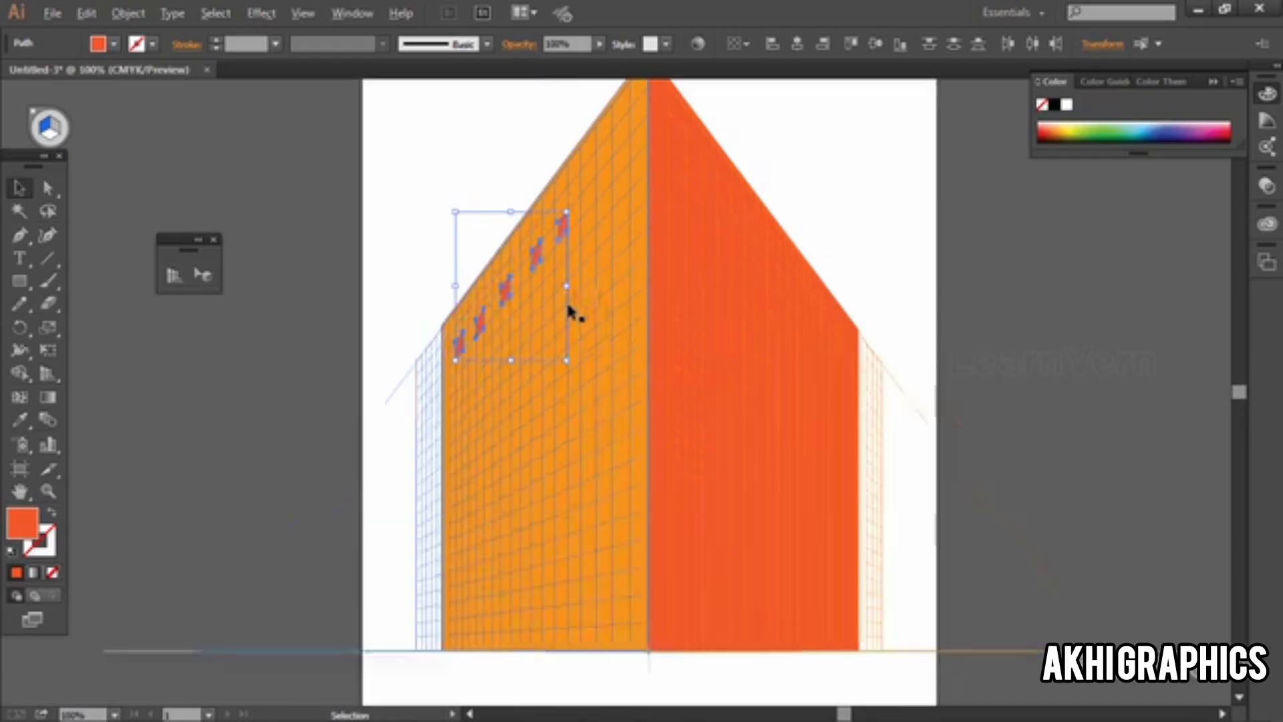
left_click(517, 468)
left_click(457, 368)
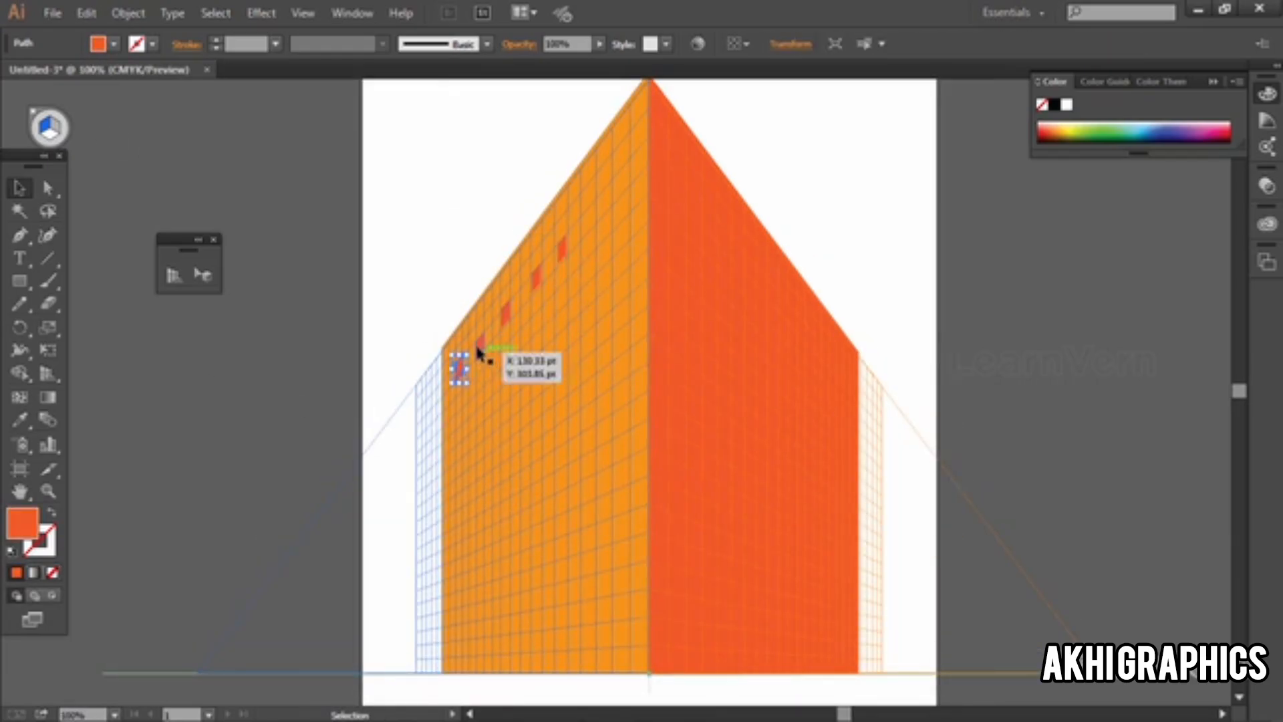
key("Delete")
left_click(479, 345)
key("Delete")
left_click(507, 314)
key("Delete")
left_click(540, 287)
key("Delete")
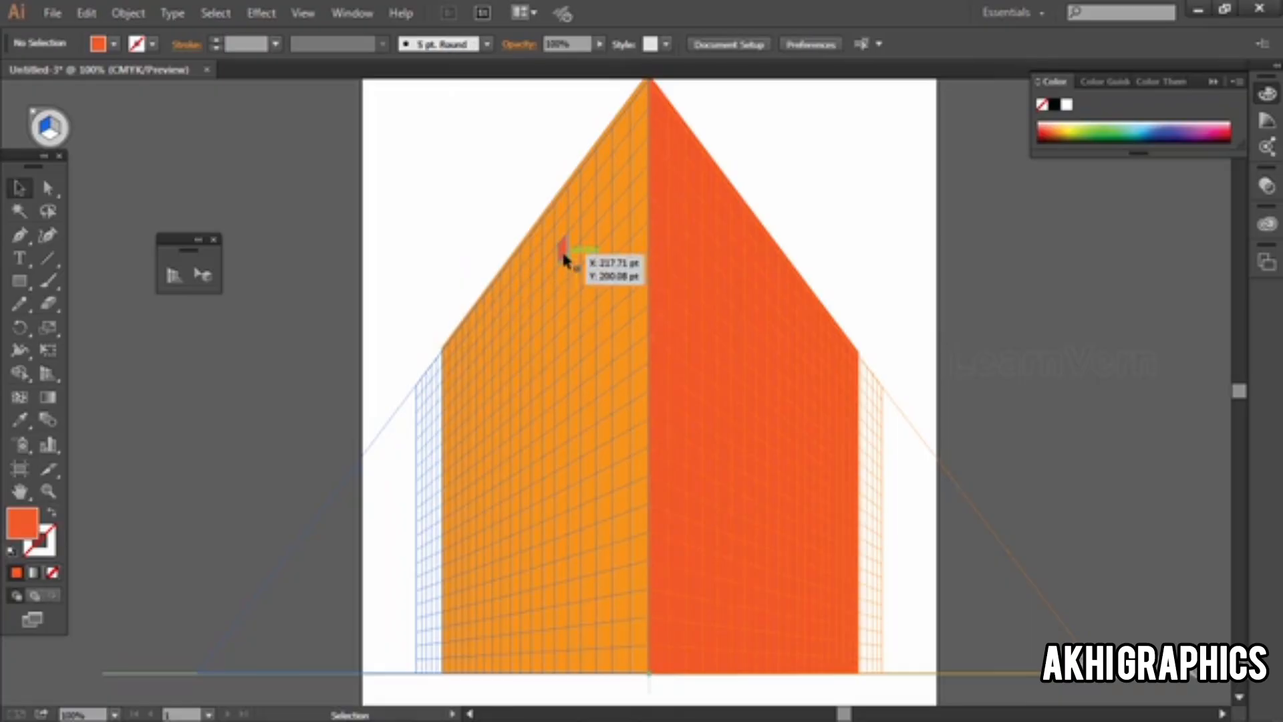
left_click(564, 252)
key("Delete")
Step: Place a smaller perspective copy of the orange left wall inset on the left plane and fill it yellow
left_click(549, 373)
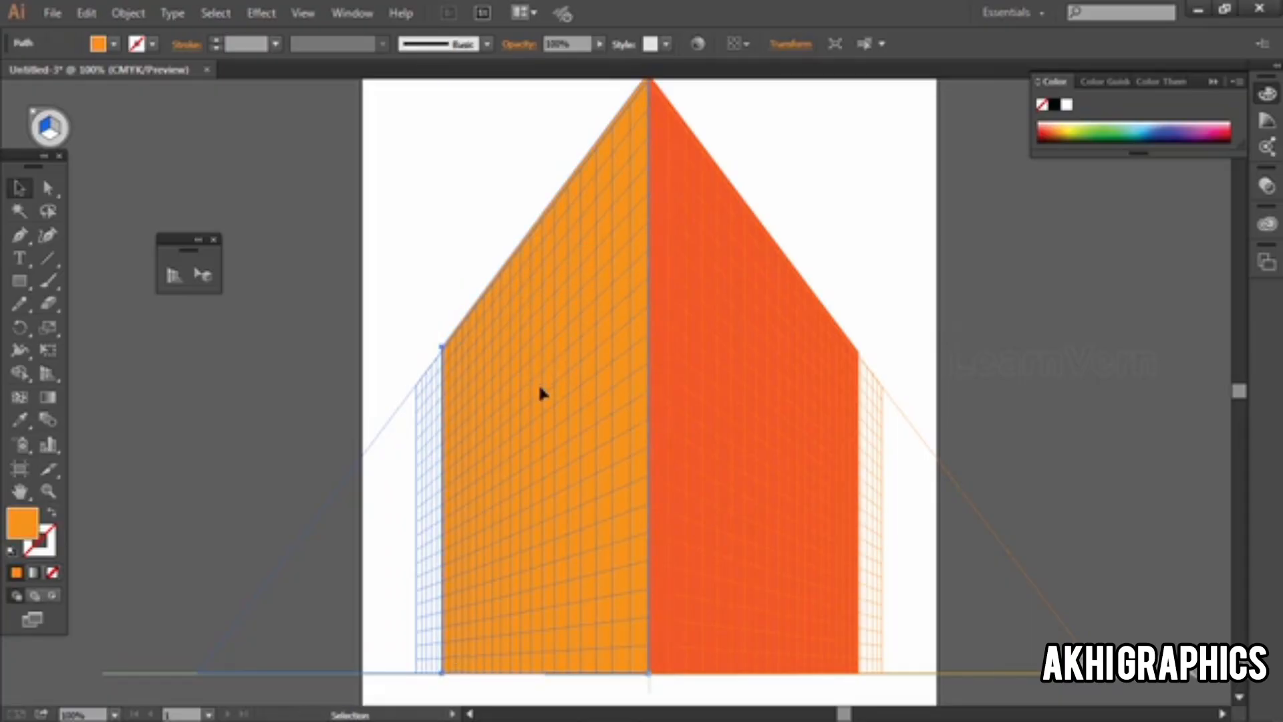
key("ctrl+shift+a")
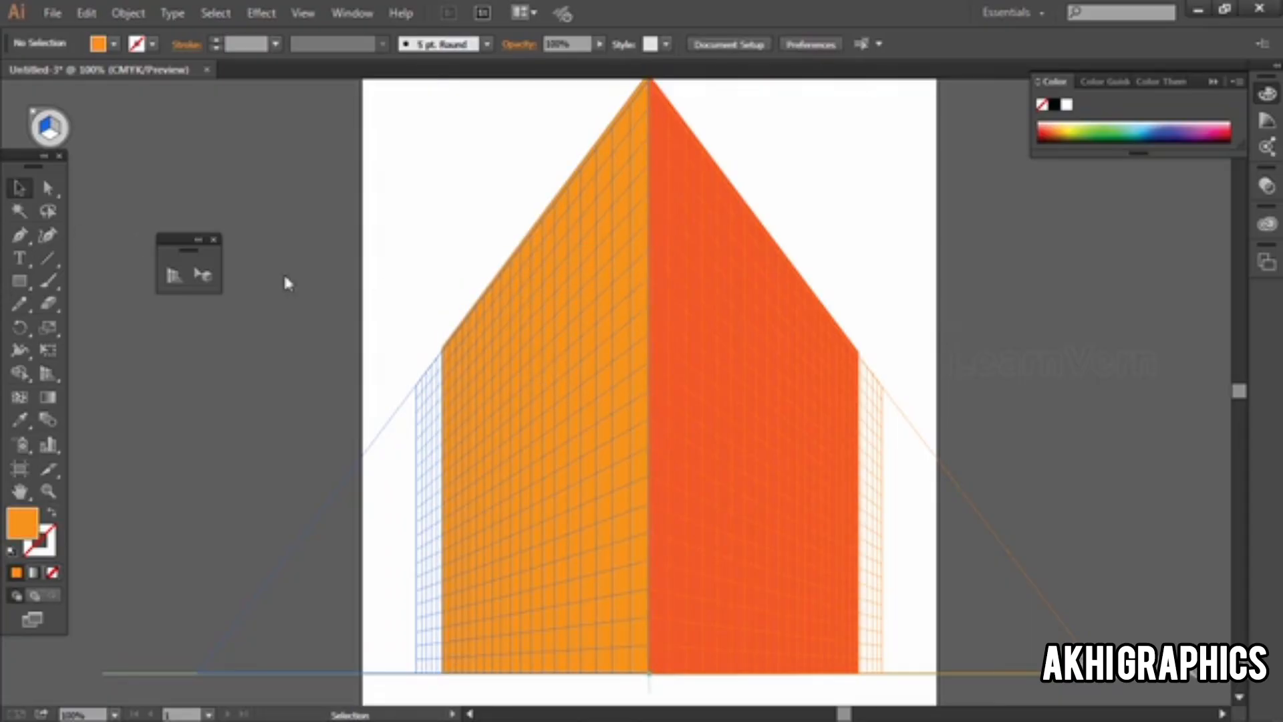
left_click(532, 376)
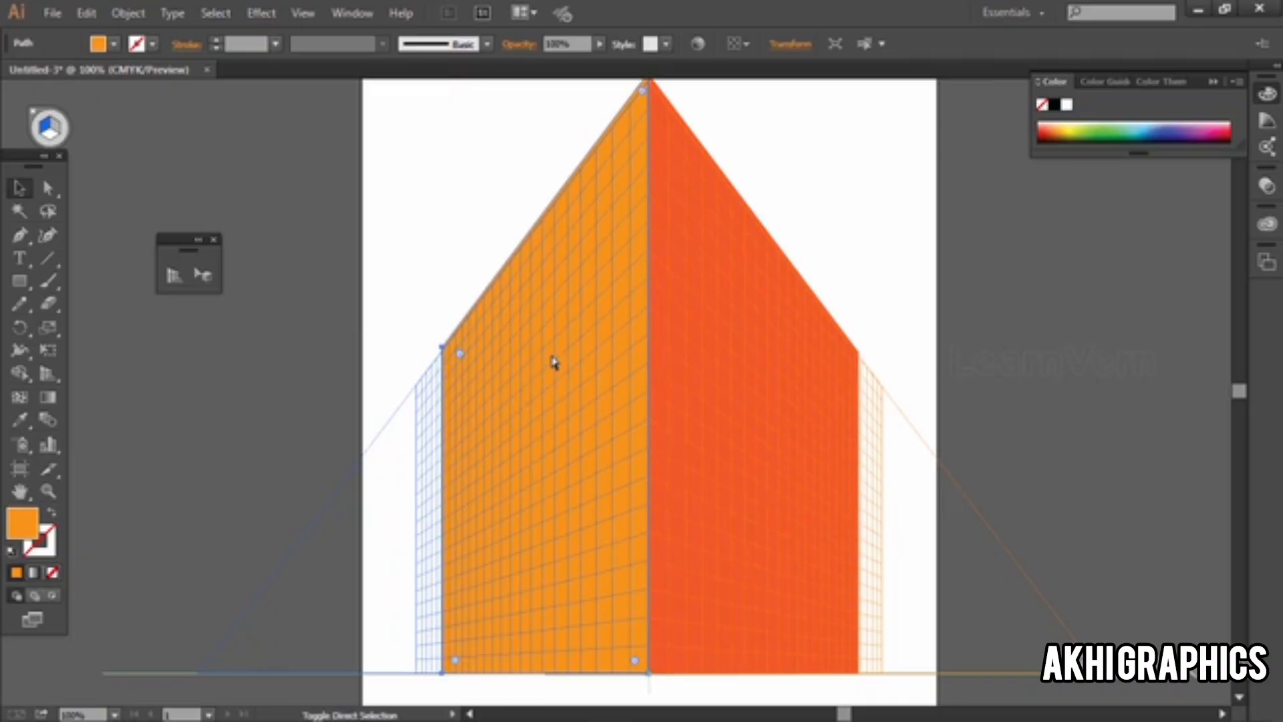
left_click_drag(650, 375, 575, 398)
left_click(113, 45)
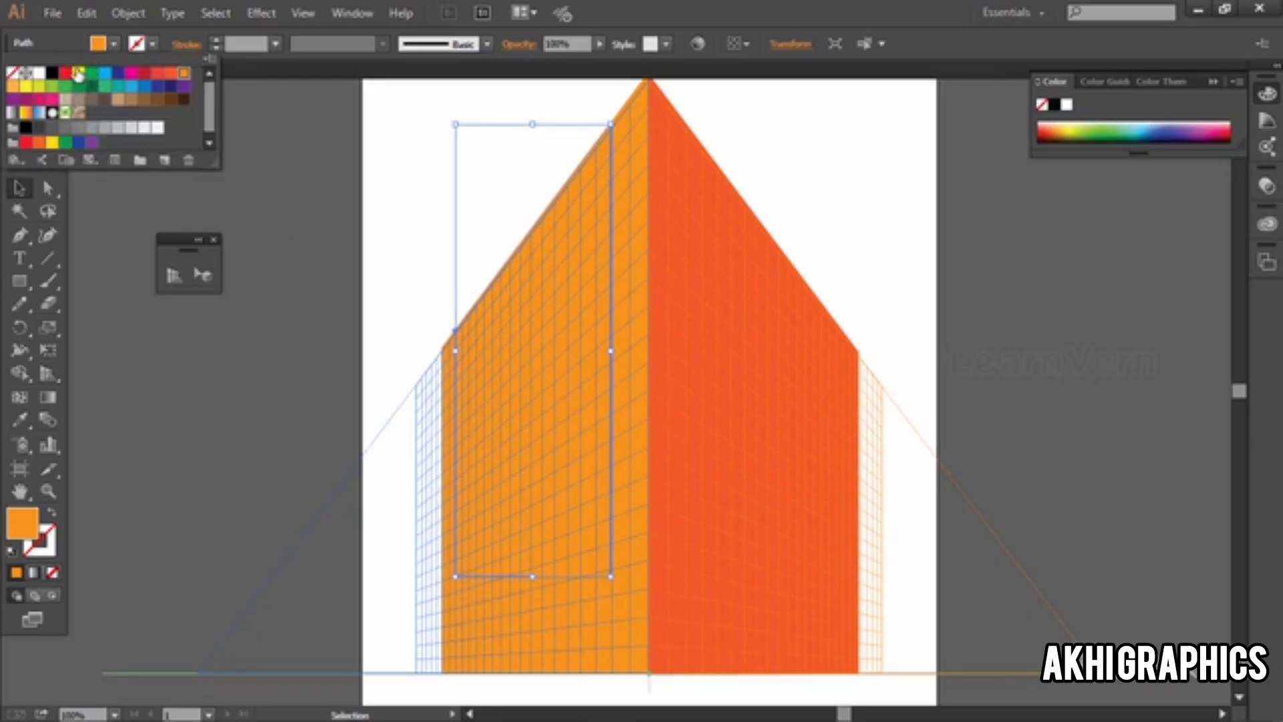
left_click(79, 75)
left_click(201, 440)
scroll(582, 469, "down", 2)
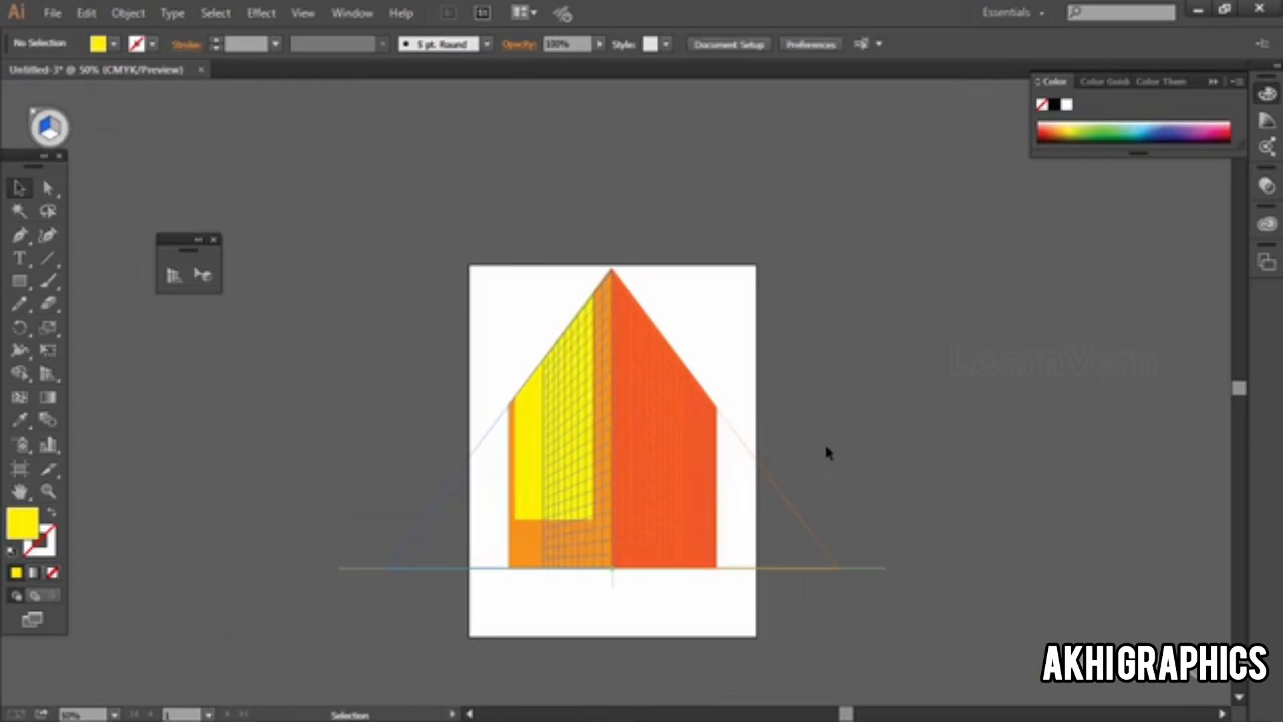
scroll(601, 549, "up", 1)
left_click_drag(572, 445, 460, 487)
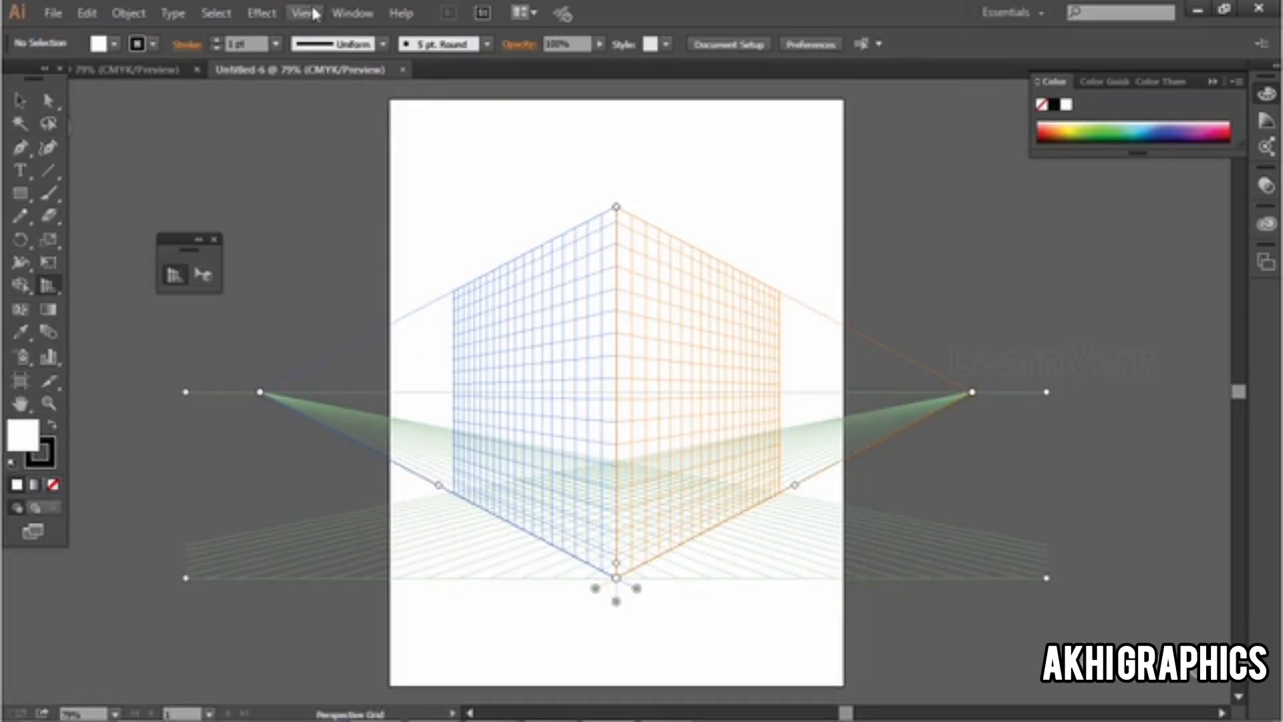
Step: Try the three-point perspective grid preset and undo the change
left_click(305, 13)
mouse_move(434, 622)
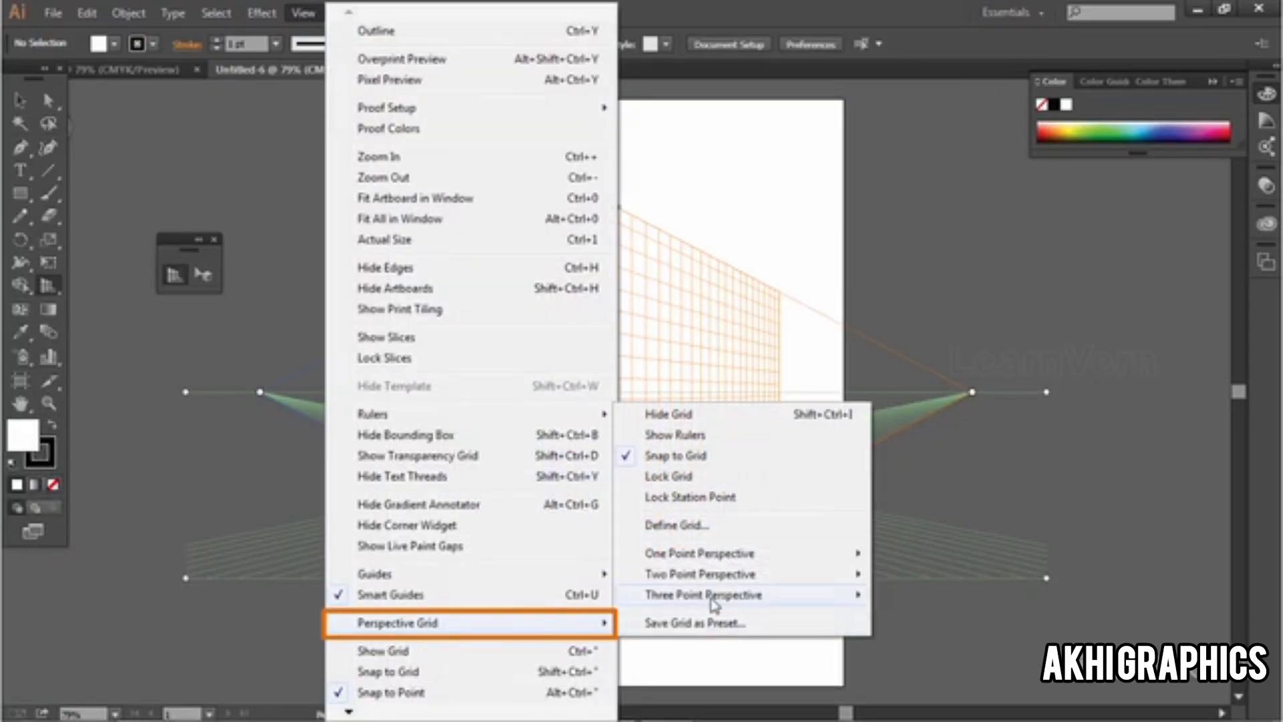
mouse_move(712, 596)
left_click(949, 598)
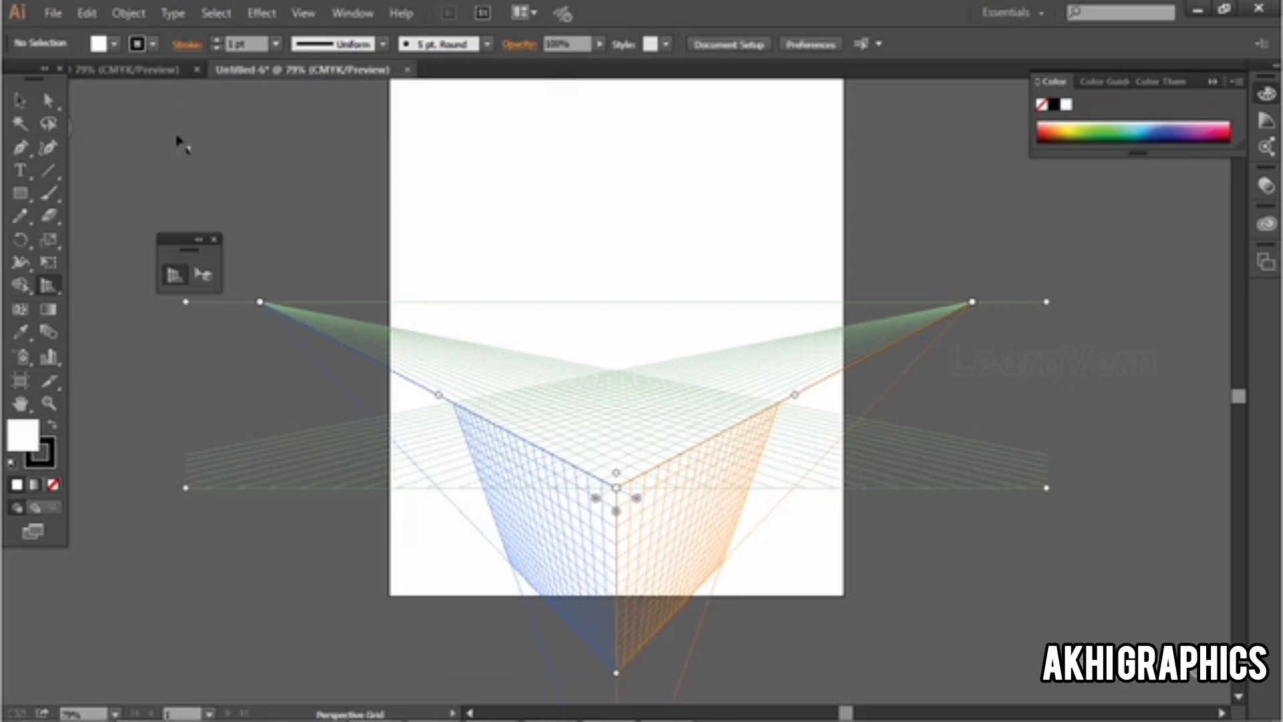
key("ctrl+z")
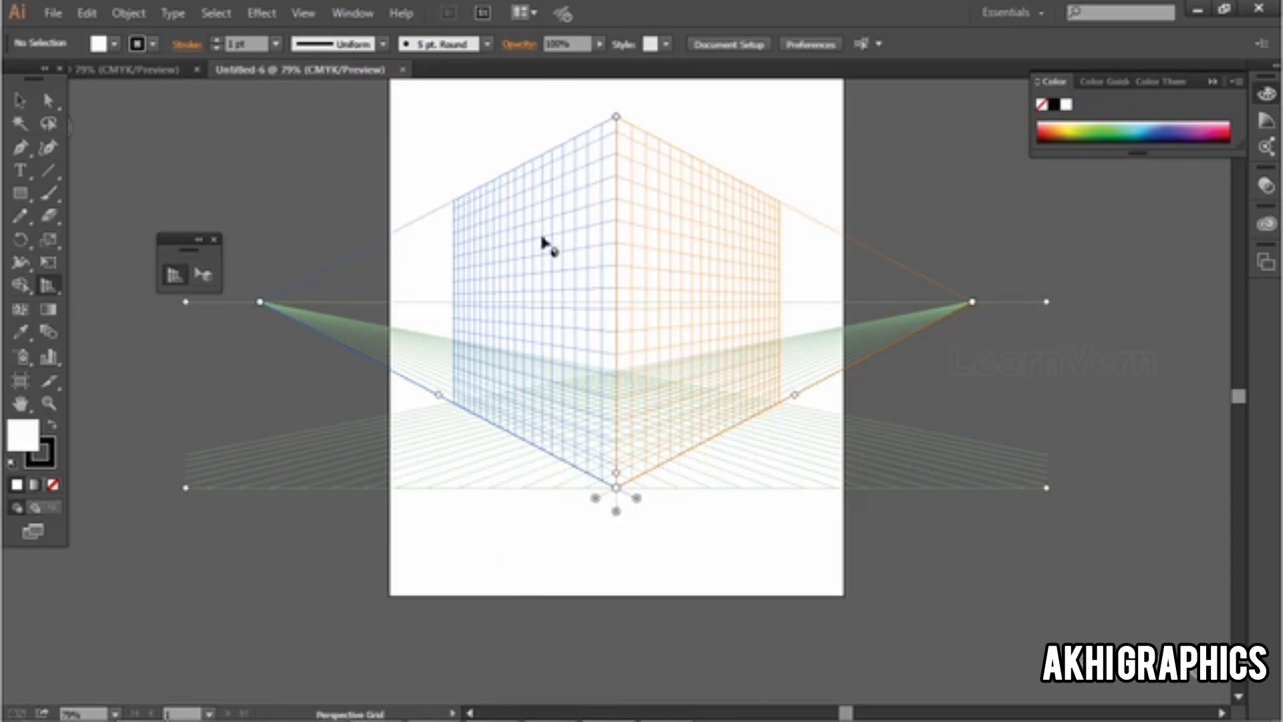
Step: Raise the two-point grid's horizon line slightly and lower the grid's vertical extent to just above it
left_click_drag(702, 350, 688, 363)
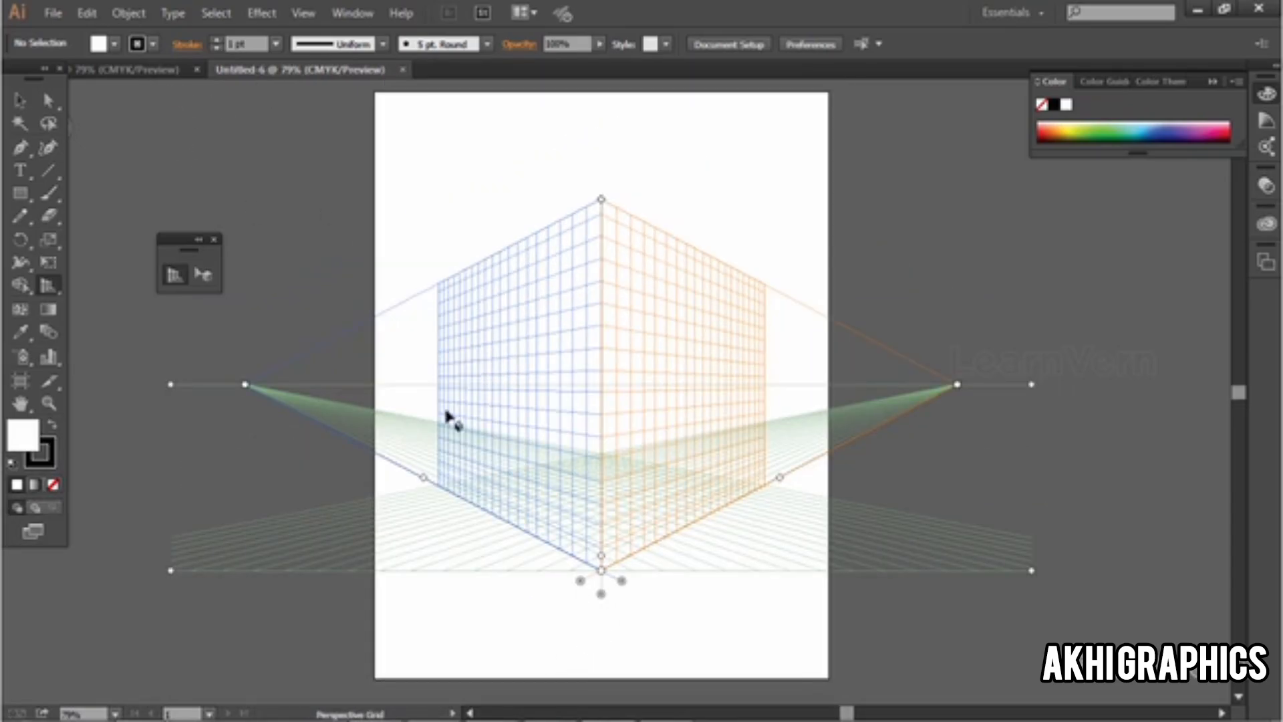
left_click_drag(245, 386, 242, 417)
left_click_drag(170, 387, 187, 342)
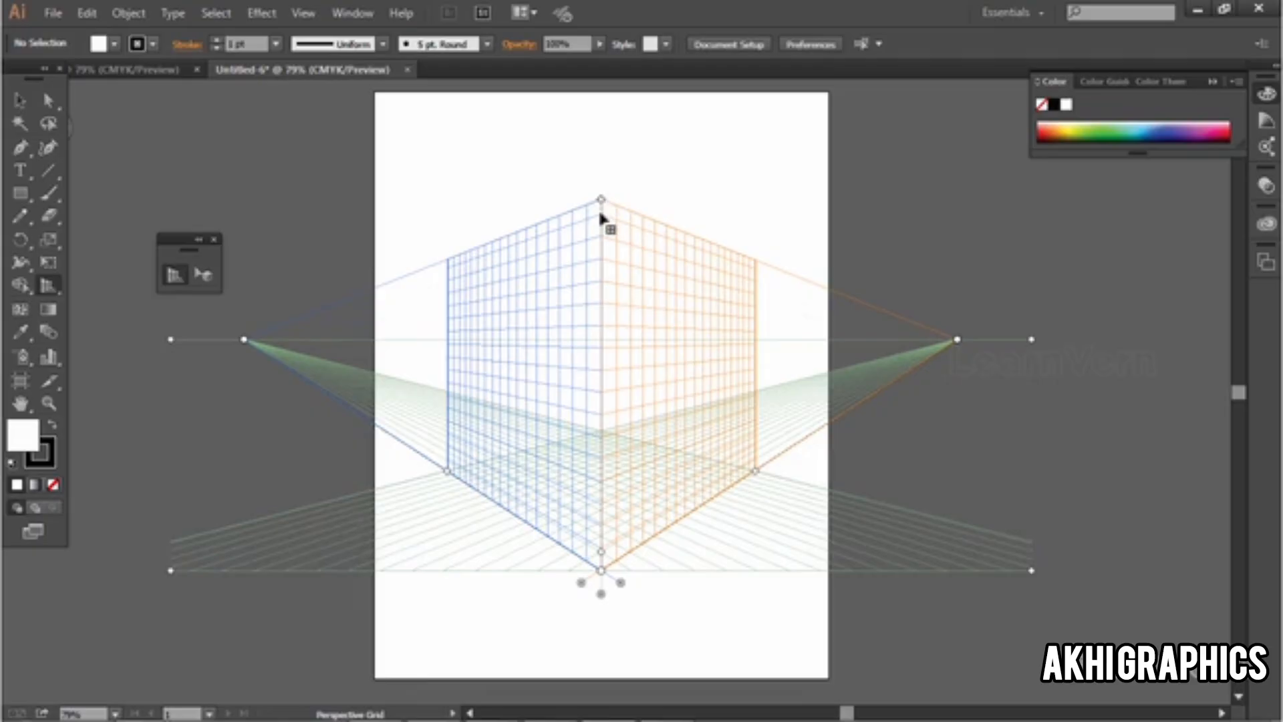
left_click_drag(599, 217, 600, 286)
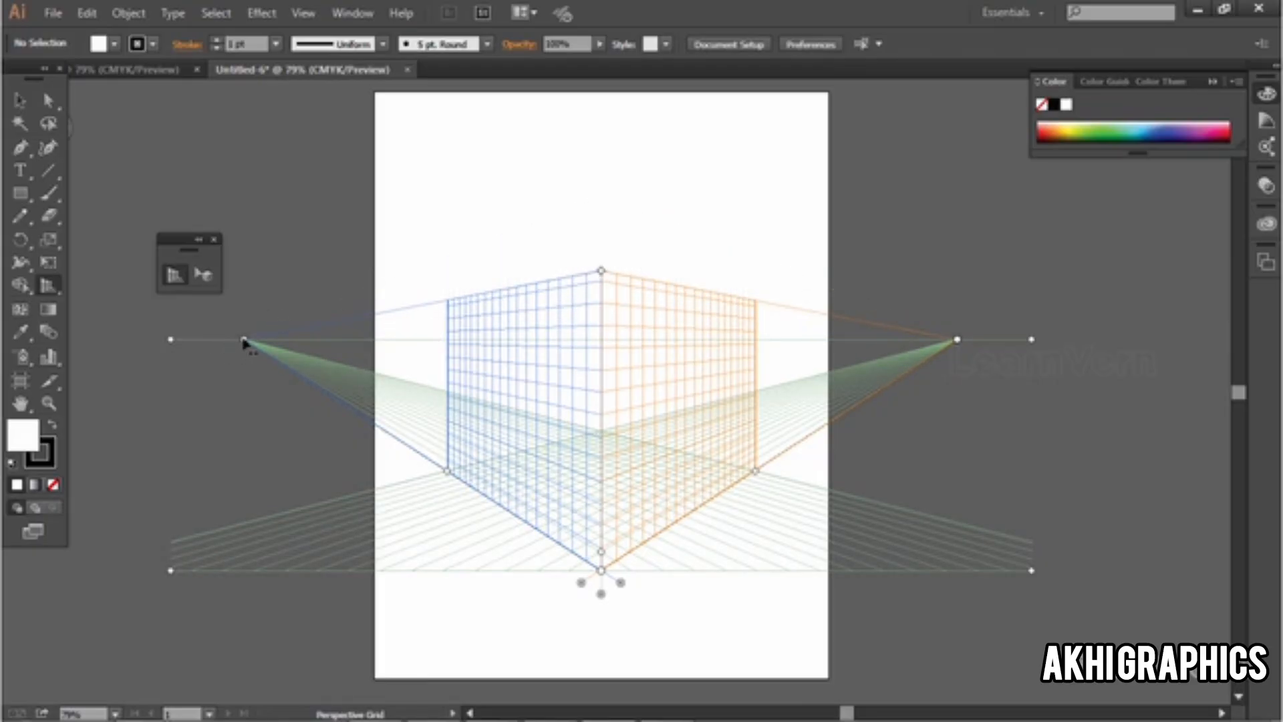
mouse_move(176, 344)
left_mouse_down()
mouse_move(145, 359)
mouse_move(170, 356)
left_mouse_up()
Step: Pull in the outer extents of the left and right grid planes and lower the vertical extent a little more
left_click_drag(761, 480, 750, 486)
left_click_drag(446, 478, 471, 491)
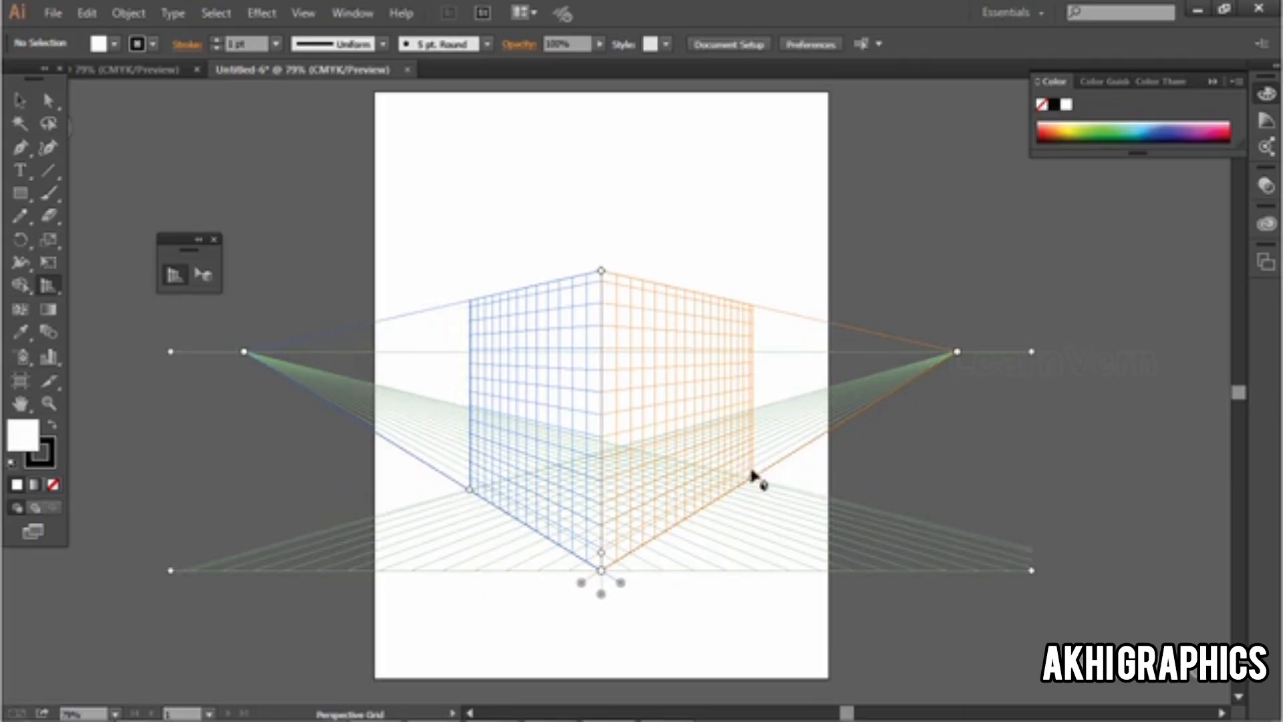
left_click_drag(752, 481, 720, 498)
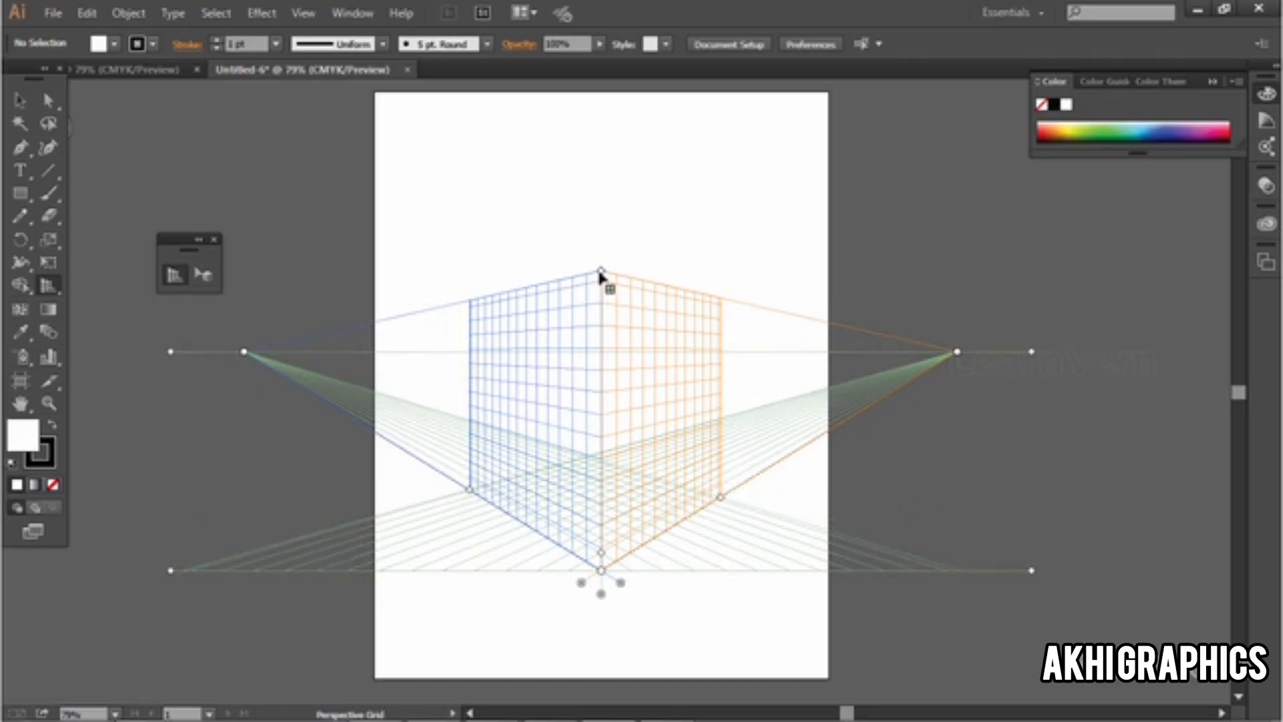
left_click_drag(600, 273, 602, 298)
left_click_drag(603, 569, 607, 517)
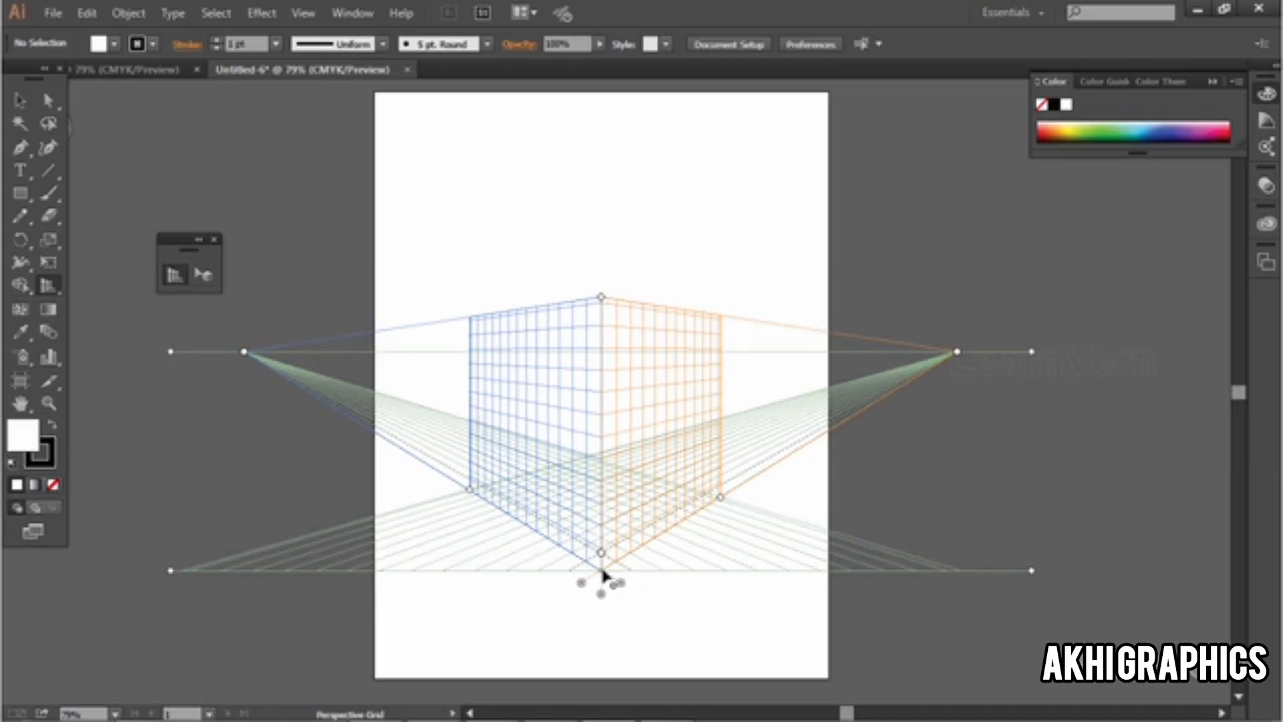
left_click_drag(603, 575, 604, 555)
Step: Draw a light tan rectangle covering the whole left grid plane
key("m")
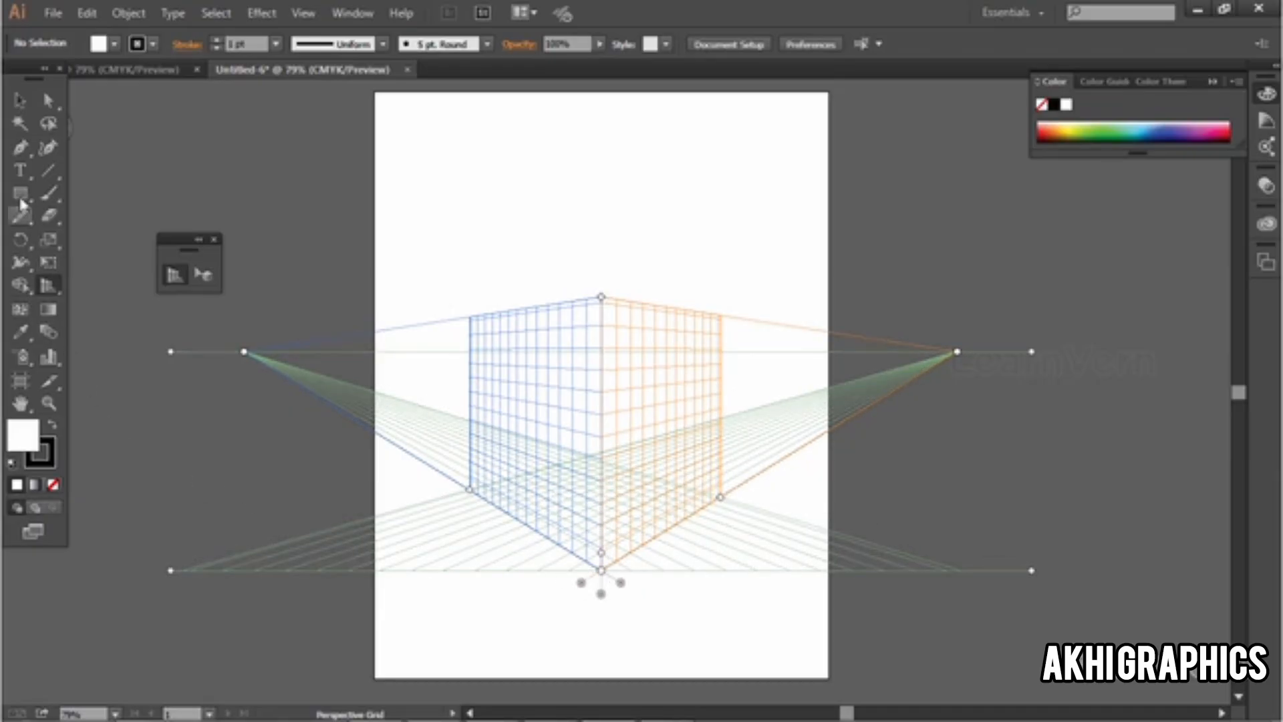
left_click_drag(33, 94, 55, 206)
left_click(114, 43)
left_click(118, 100)
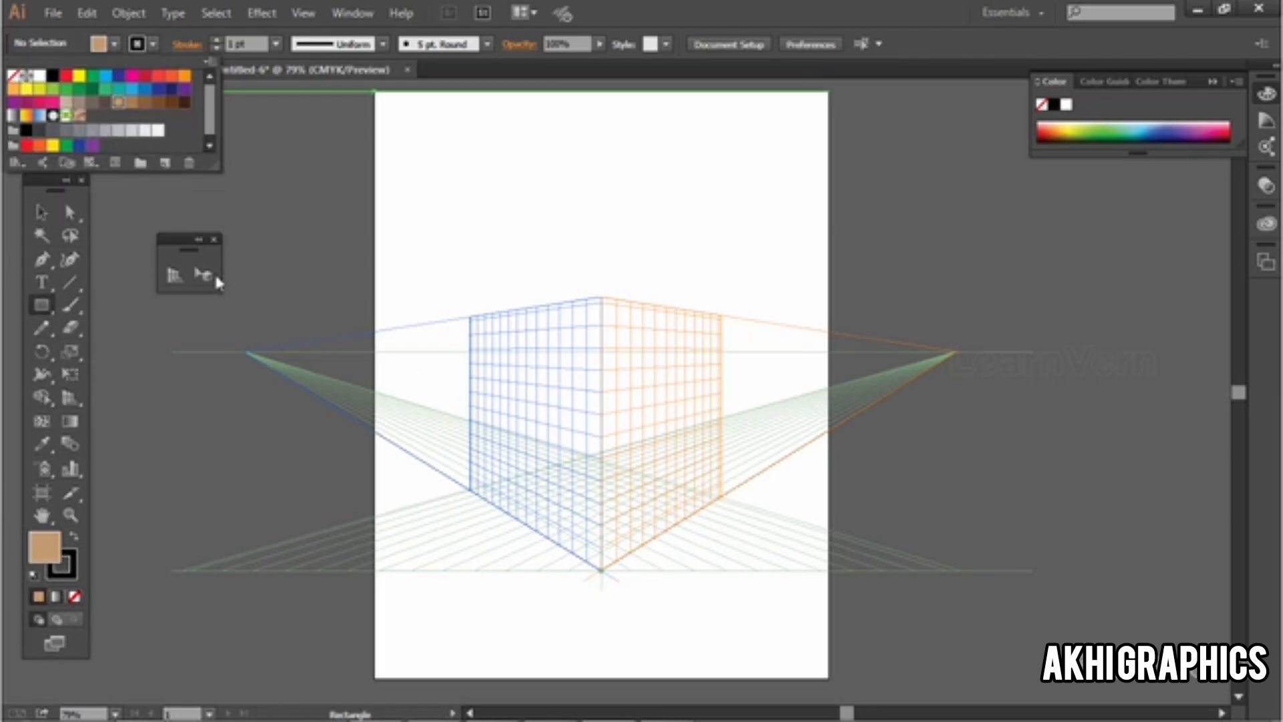
left_click(476, 327)
left_click_drag(478, 332, 601, 569)
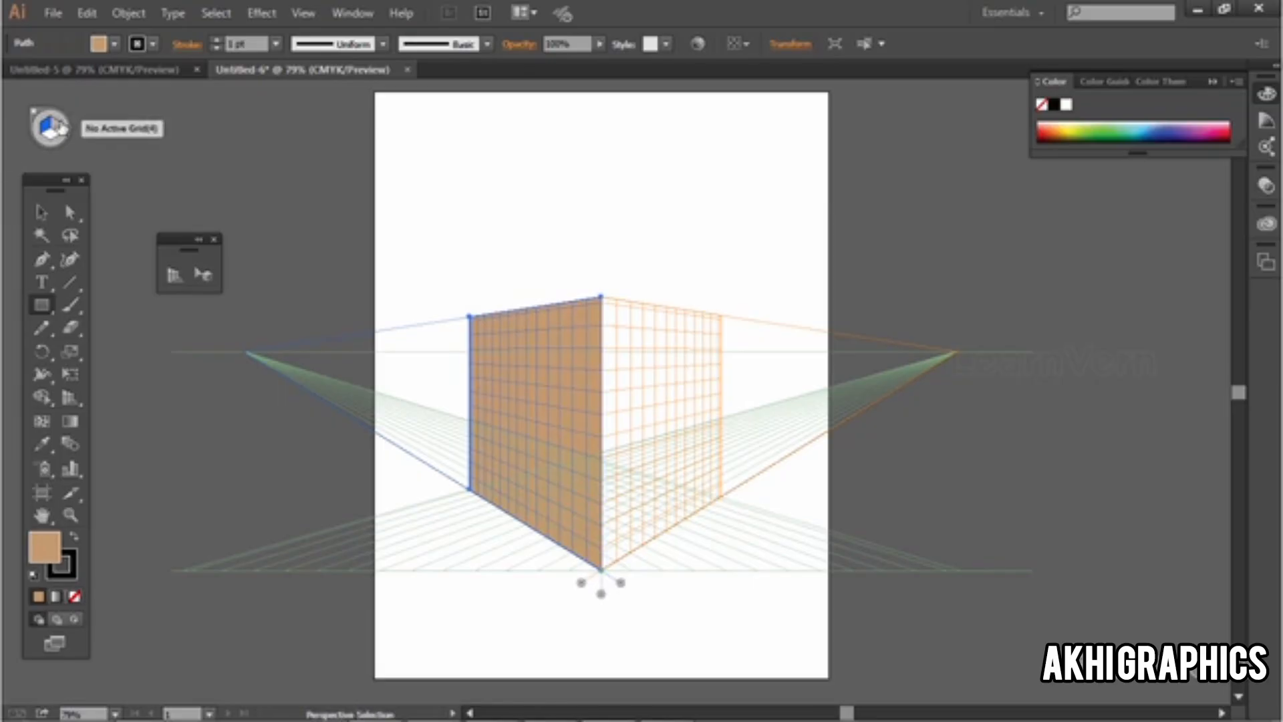
Step: Draw a medium brown rectangle covering the whole right grid plane
left_click(57, 125)
left_click(114, 44)
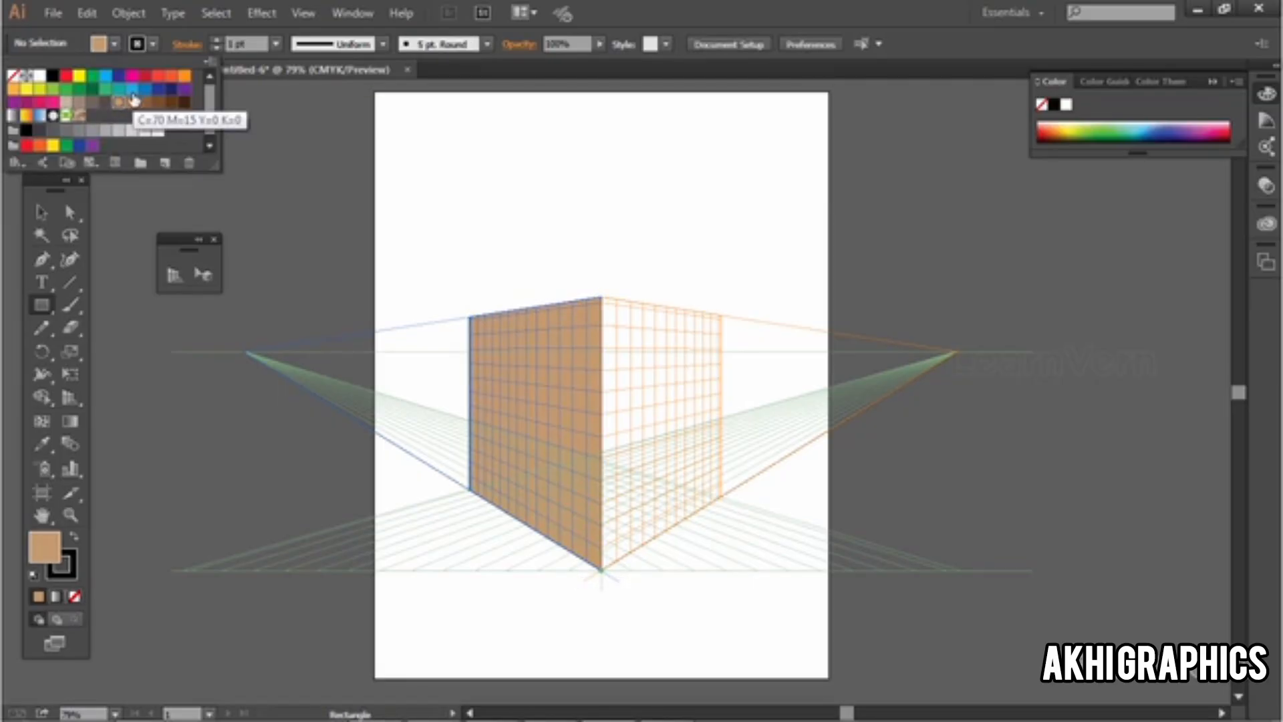
left_click(132, 102)
left_click(599, 298)
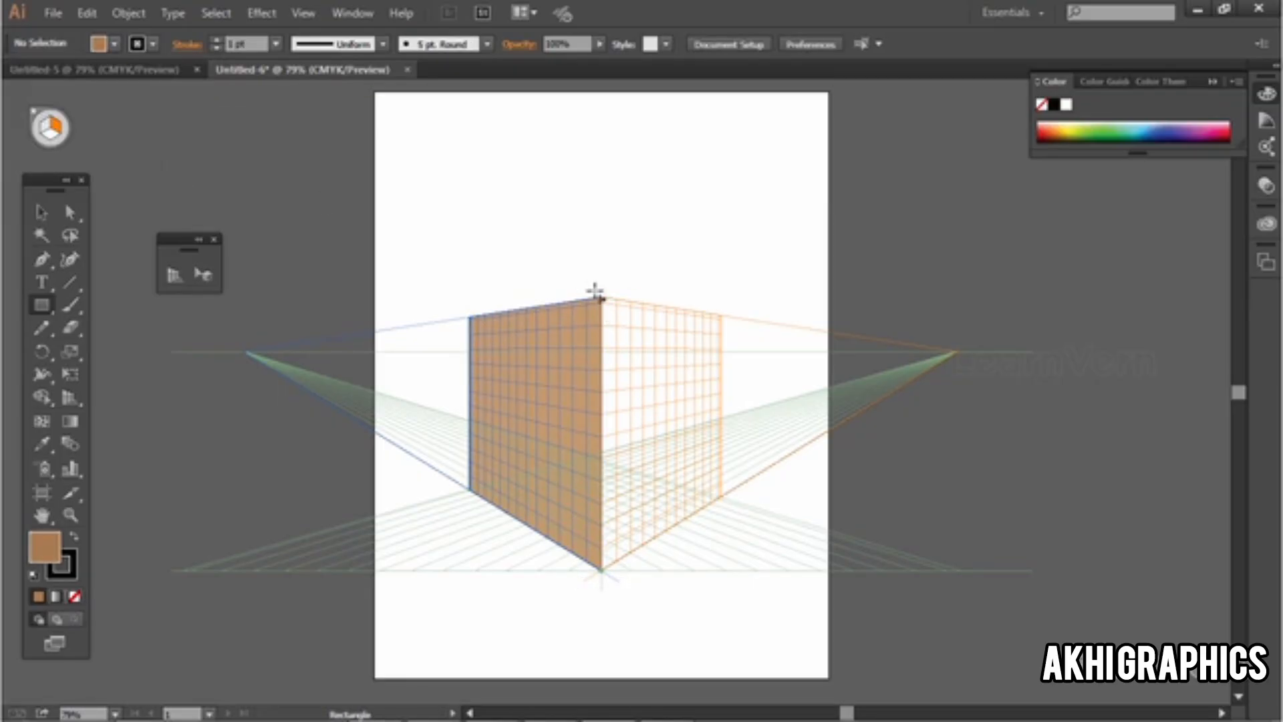
left_click_drag(601, 297, 720, 497)
Step: Draw a dark brown rectangle on the horizontal grid plane, starting from the walls' shared lower corner
left_click(50, 139)
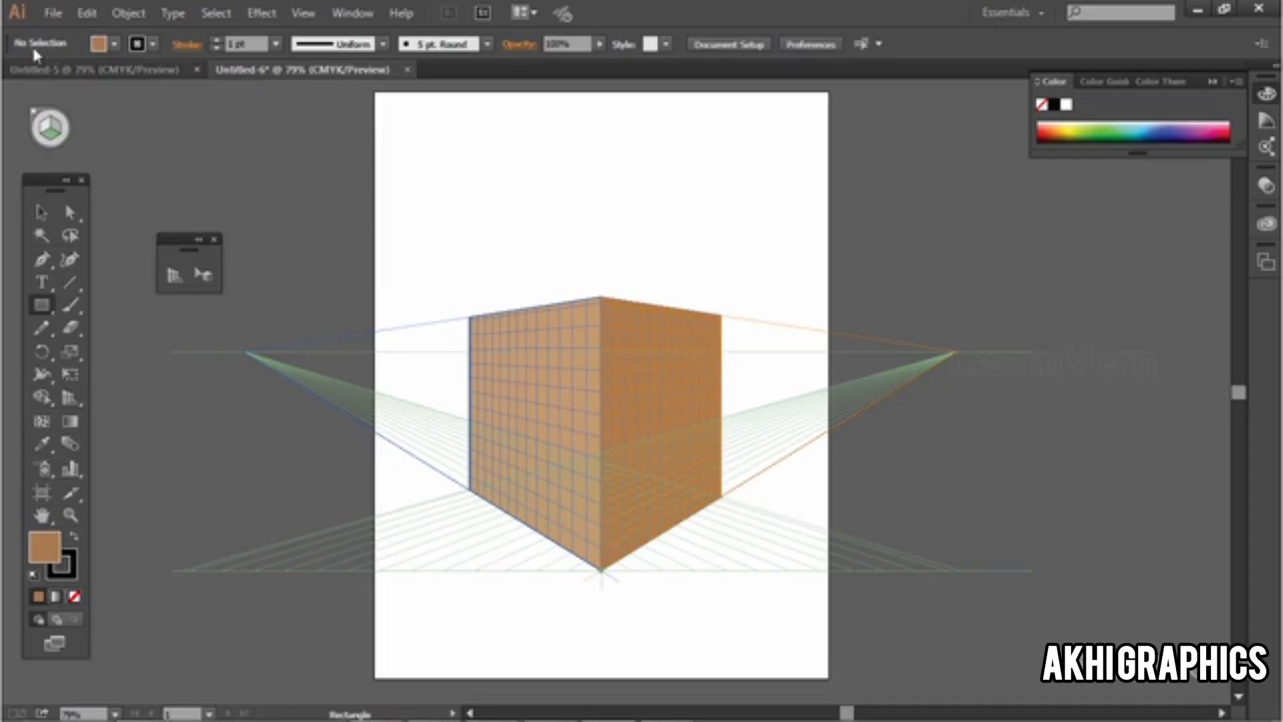
left_click(114, 44)
left_click(158, 103)
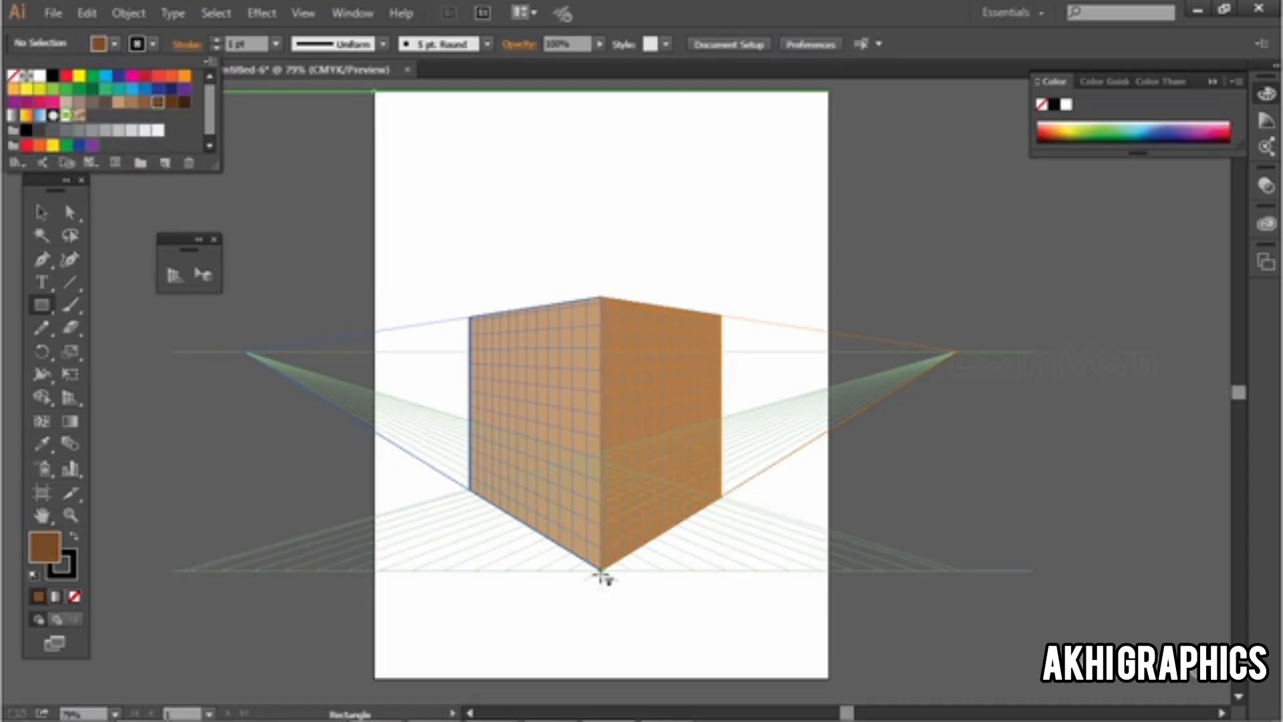
left_click(602, 575)
left_click_drag(604, 566, 631, 446)
Step: Fit the dark brown floor's right corner to the right wall and raise the walls' shared lower corner to the floor's back corner
key("a")
scroll(564, 480, "up", 2)
left_click_drag(829, 556, 865, 524)
left_click_drag(779, 529, 731, 372)
left_click_drag(748, 559, 587, 404)
scroll(629, 548, "down", 2)
scroll(611, 421, "up", 2)
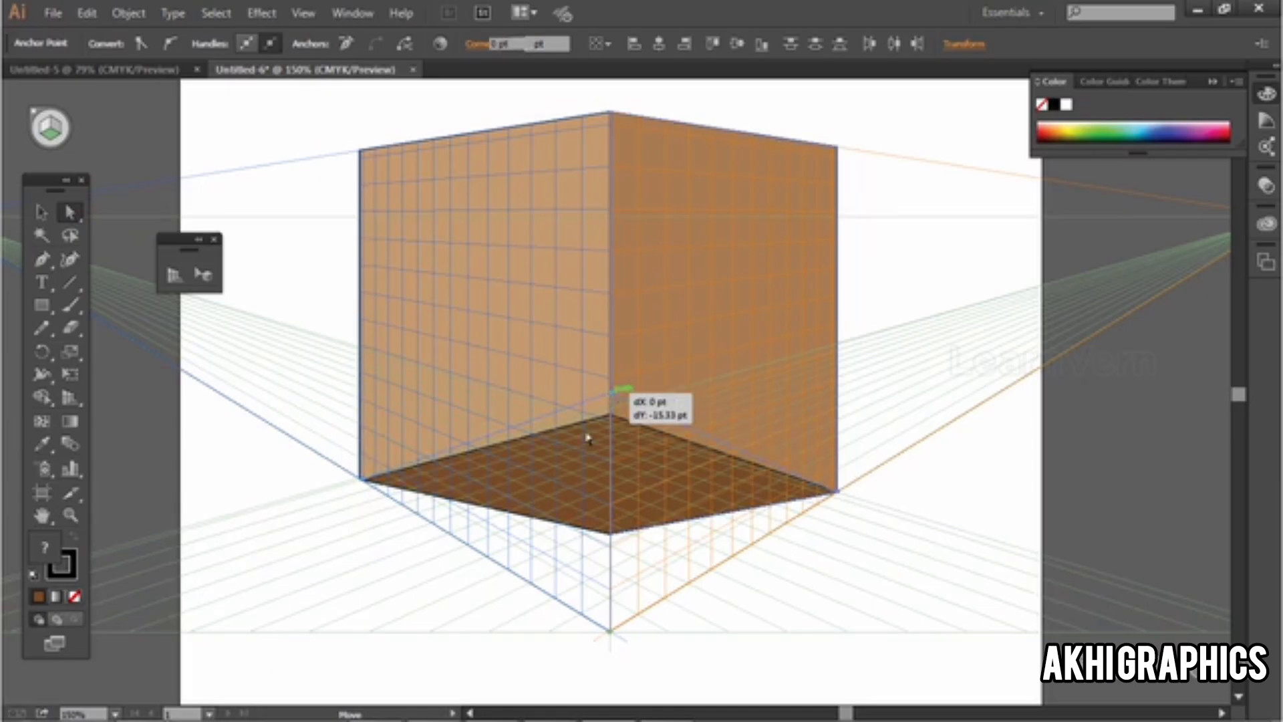
left_click(587, 435)
Step: Align the floor's left corner with the left wall's outer lower corner and clear the selection
scroll(347, 502, "up", 3)
left_click_drag(398, 453, 390, 446)
scroll(340, 538, "down", 2)
left_click_drag(726, 463, 658, 510)
left_click(659, 630)
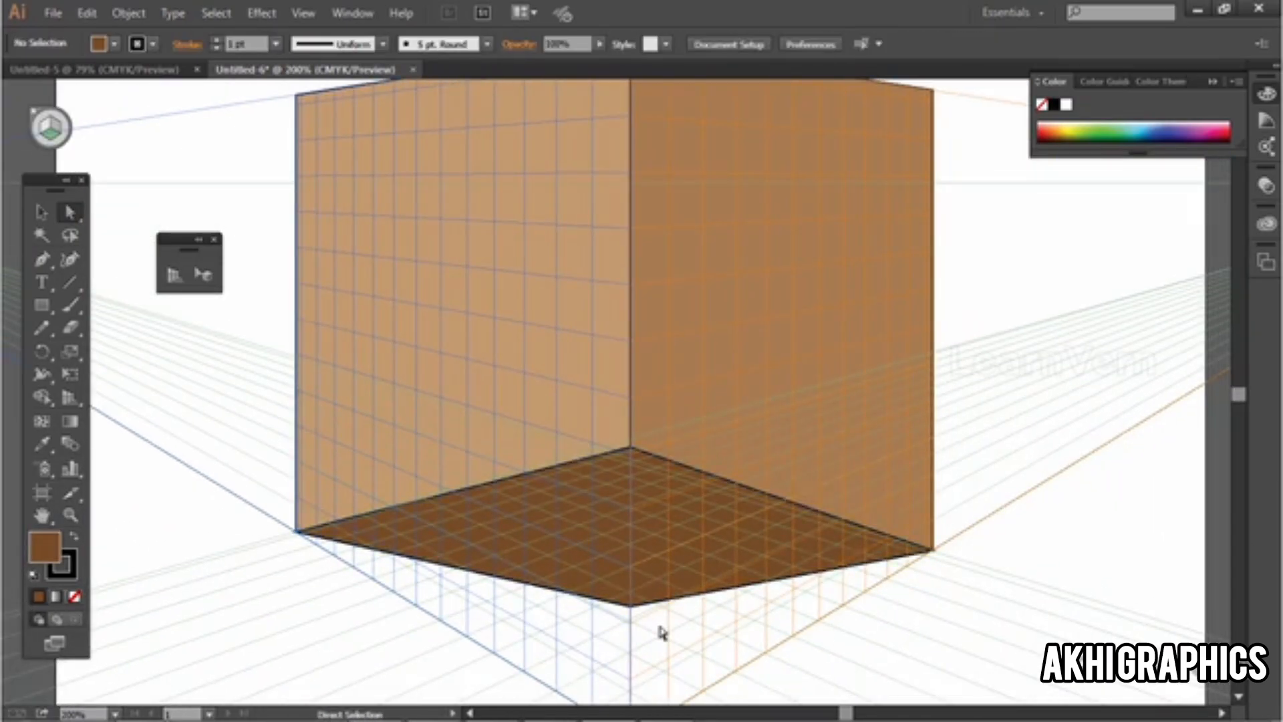
Step: Draw a small dark brown ellipse near the middle of the left wall and make the right grid plane active
left_click_drag(602, 570, 655, 613)
scroll(664, 622, "down", 3)
scroll(653, 624, "up", 2)
left_click_drag(44, 307, 100, 348)
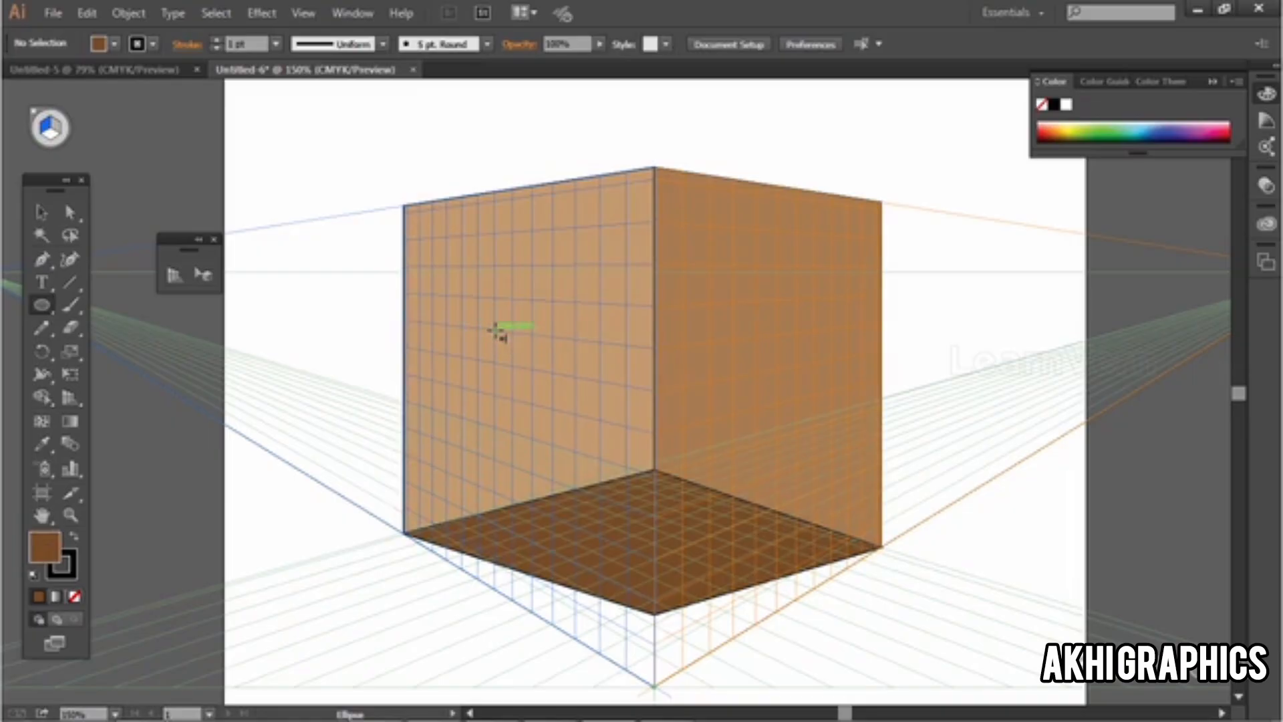
left_click_drag(496, 331, 529, 365)
left_click(57, 127)
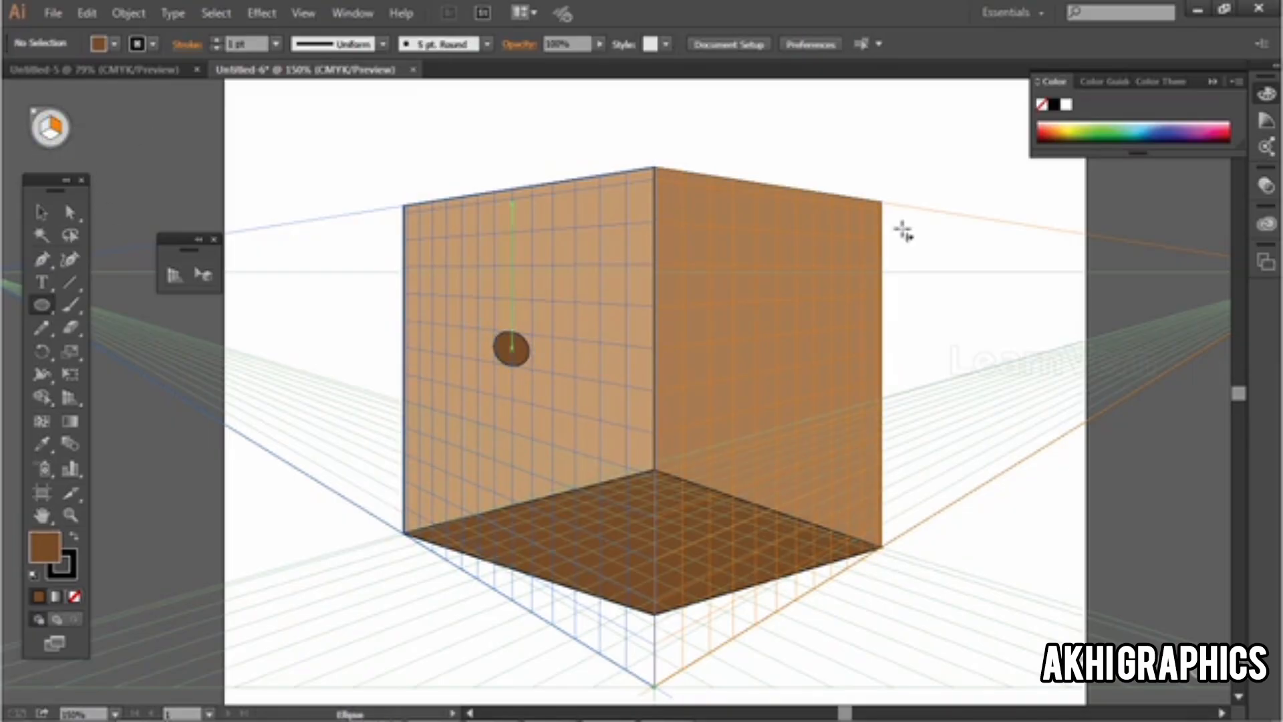
left_click_drag(708, 302, 740, 351)
left_click_drag(815, 307, 843, 368)
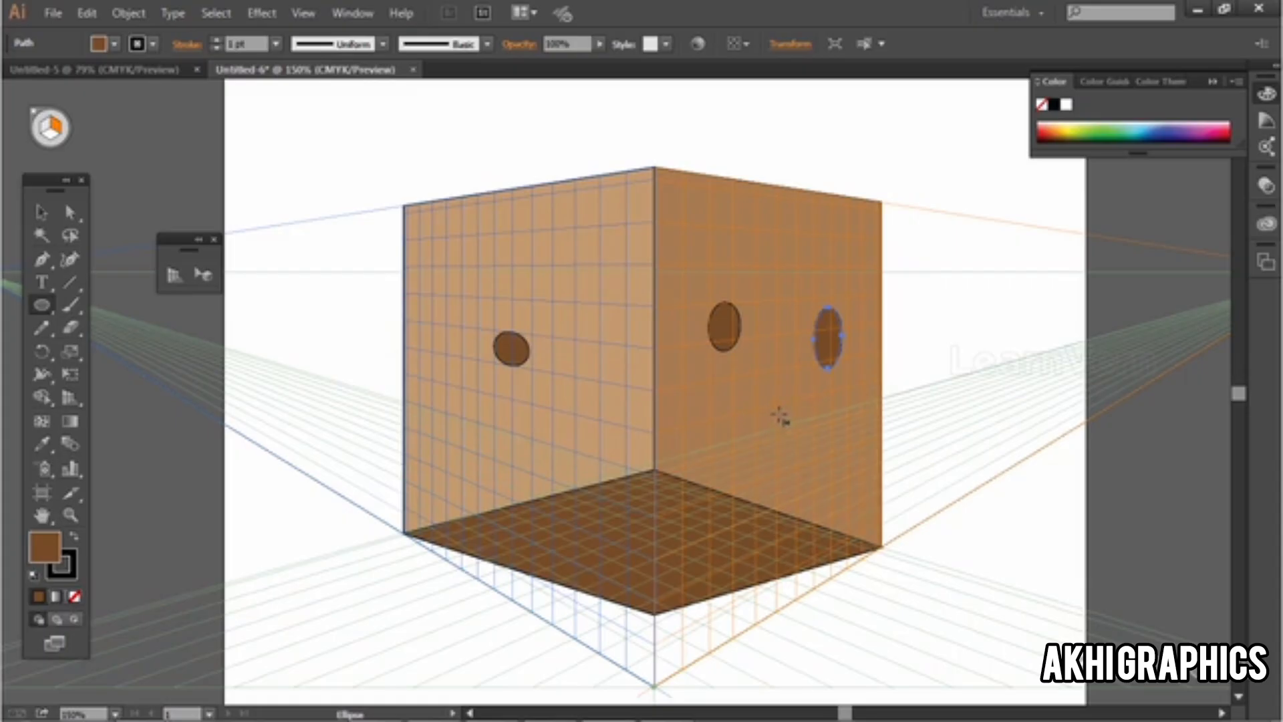
left_click_drag(777, 409, 804, 446)
key("ctrl+z")
key("ctrl+z")
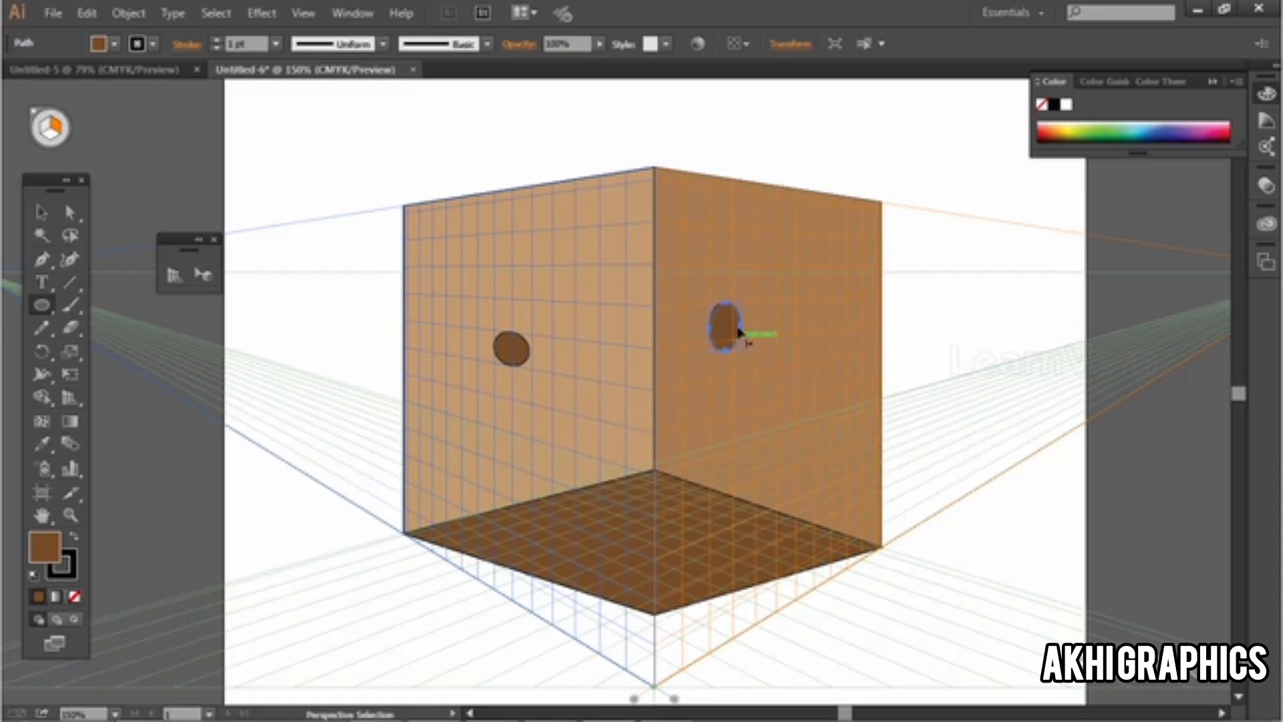
key("ctrl+z")
Step: Draw a tall dark brown ellipse on the right wall's upper part, close to the walls' shared edge
left_click_drag(696, 224, 730, 283)
left_click_drag(827, 239, 850, 294)
key("ctrl+z")
key("v")
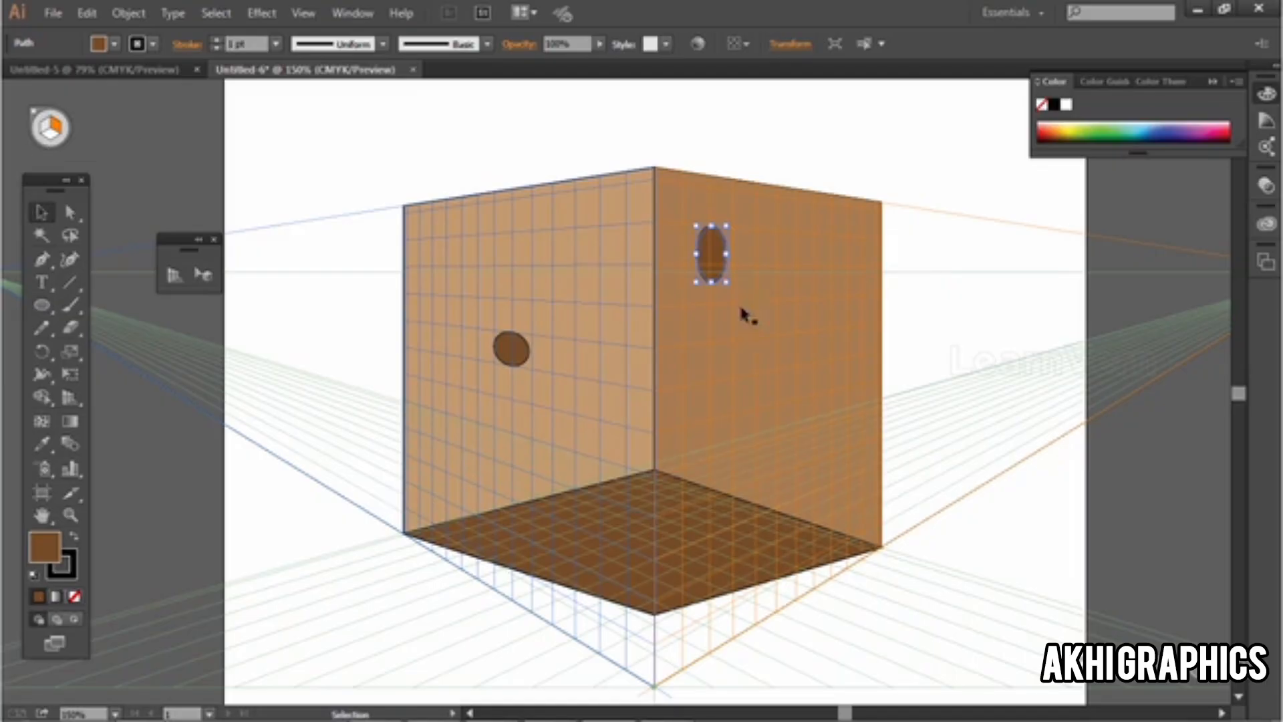
Step: Duplicate the right wall's ellipse into a two-by-two arrangement and move the lower outer one slightly down
left_click_drag(708, 266, 717, 426)
left_click(717, 275, "shift")
left_click(928, 405)
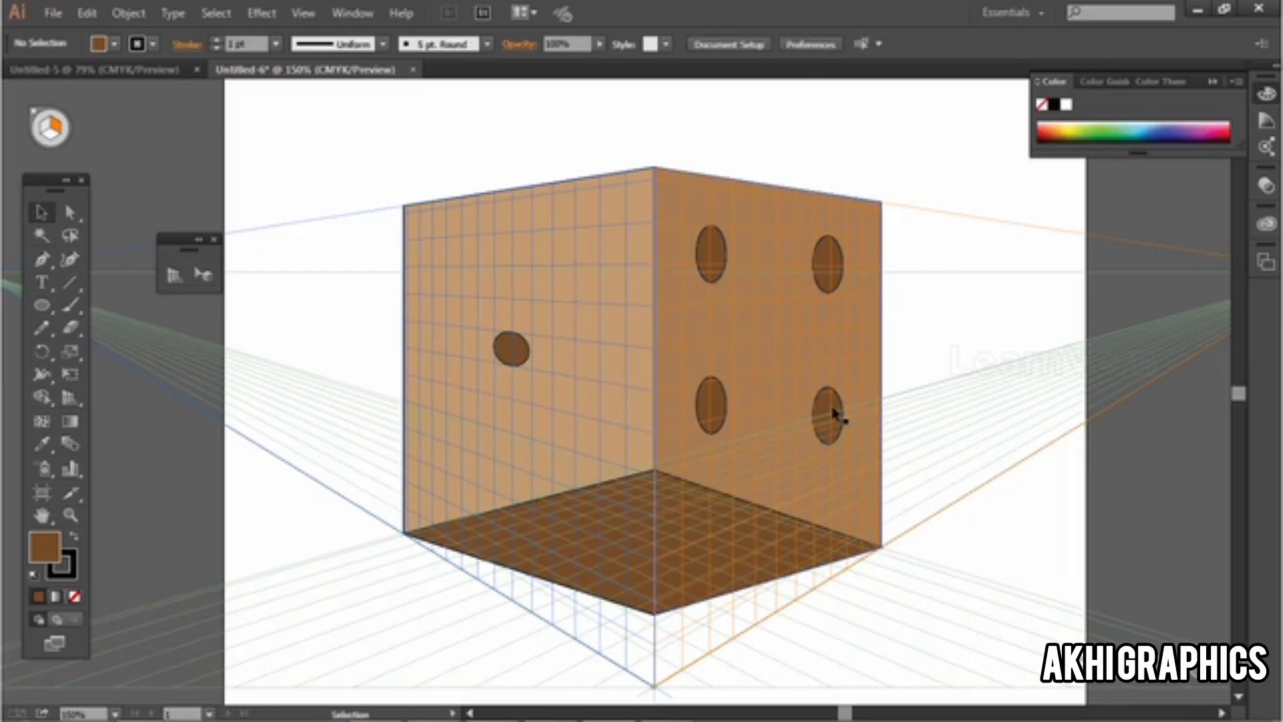
left_click_drag(836, 416, 837, 435)
left_click(925, 375)
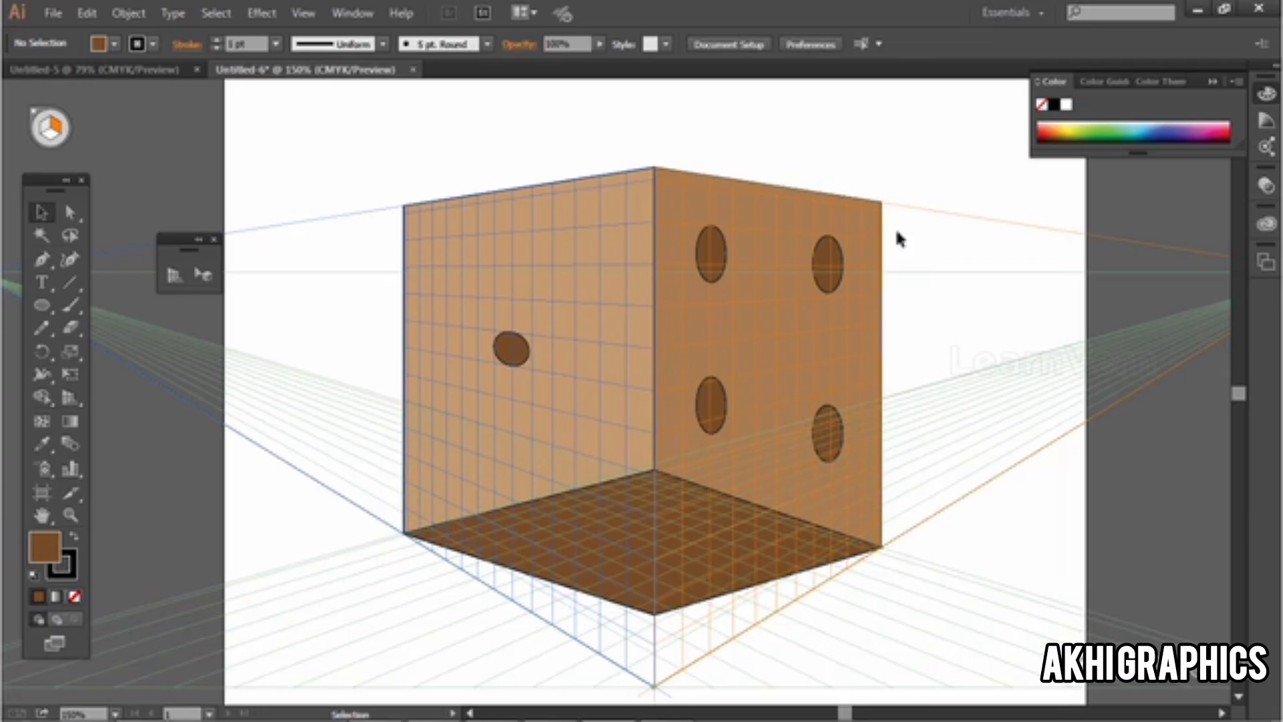
Step: Lower the outer upper corners of the right and left walls so their top edges slope down from the shared edge
key("a")
left_click_drag(881, 200, 881, 234)
left_click_drag(367, 160, 437, 261)
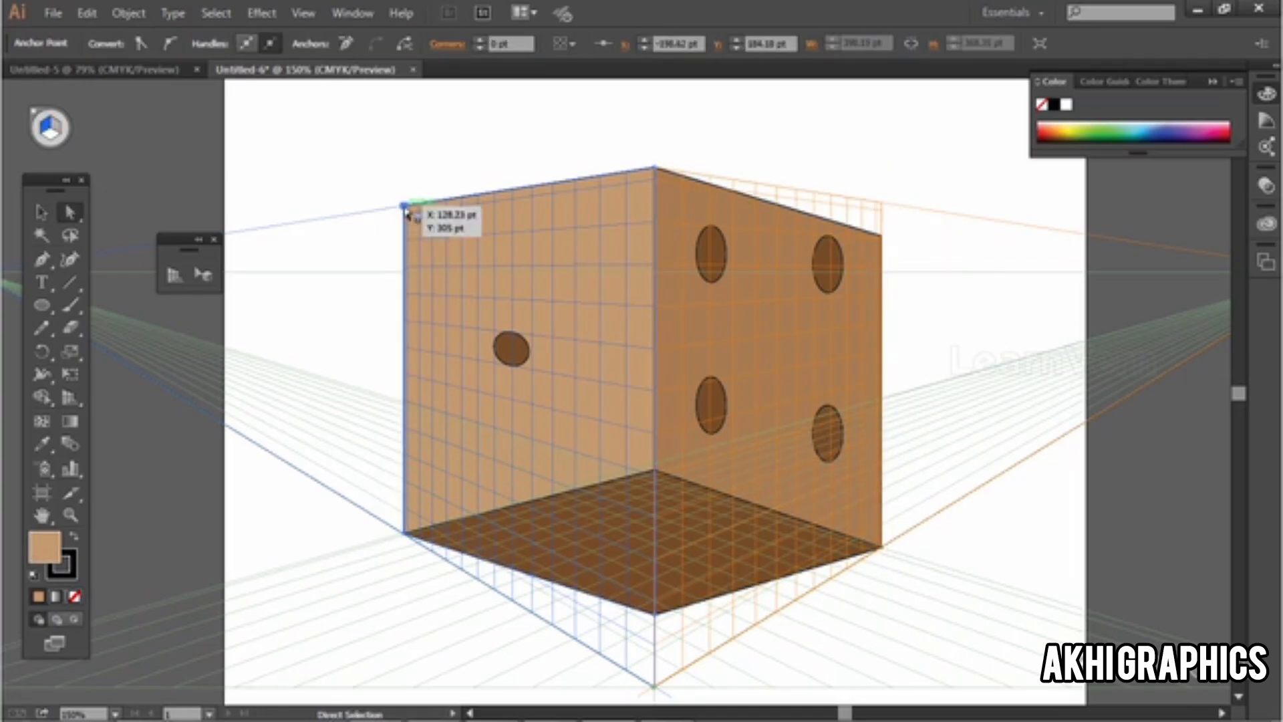
left_click_drag(405, 209, 404, 262)
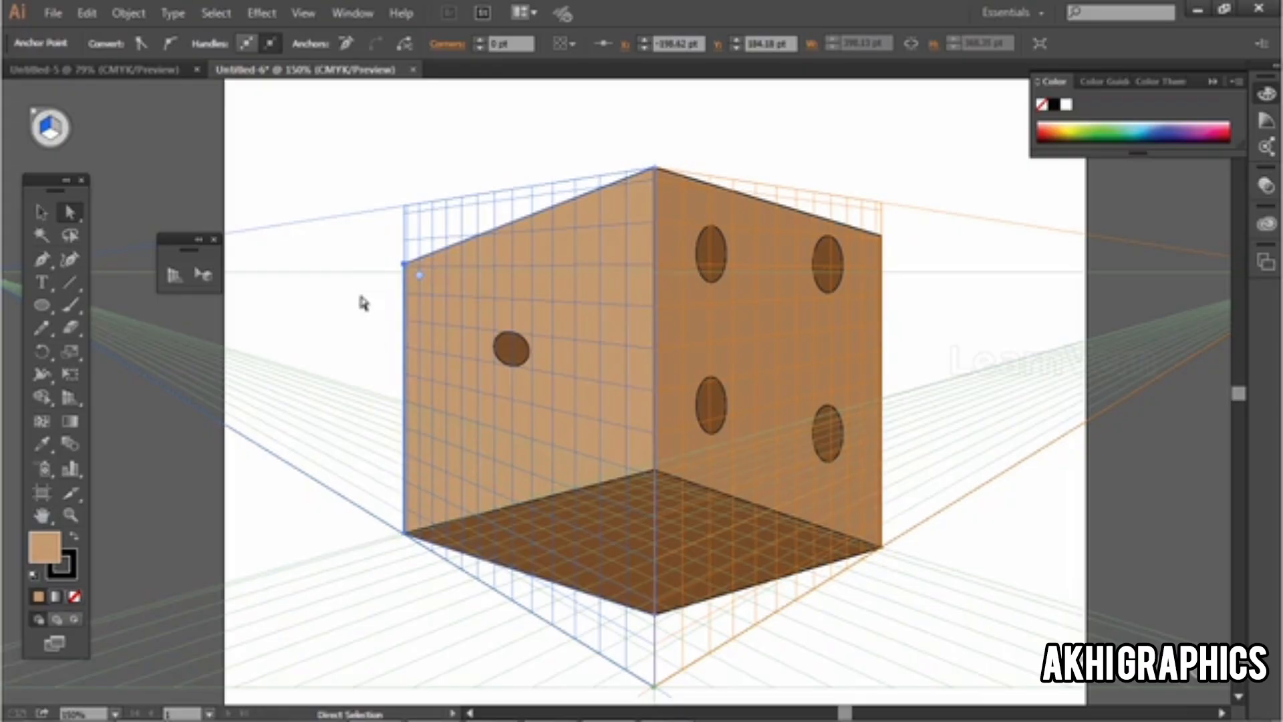
Step: Shift the left wall's outer edge and the floor's adjoining corner slightly inward together
left_click_drag(322, 237, 429, 635)
left_click_drag(407, 538, 353, 558)
left_click(352, 559)
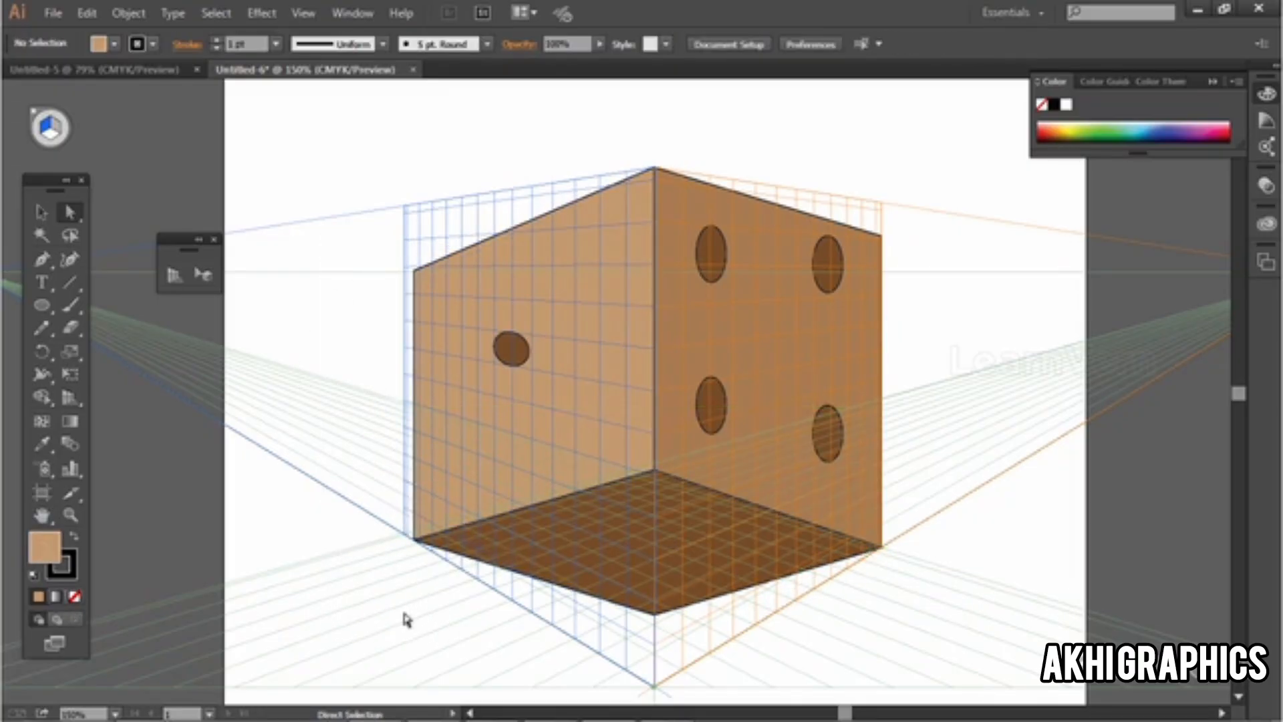
Step: Draw two small light brown ellipses next to each other on the dark floor, using the horizontal grid plane
left_click(47, 310)
left_click(50, 134)
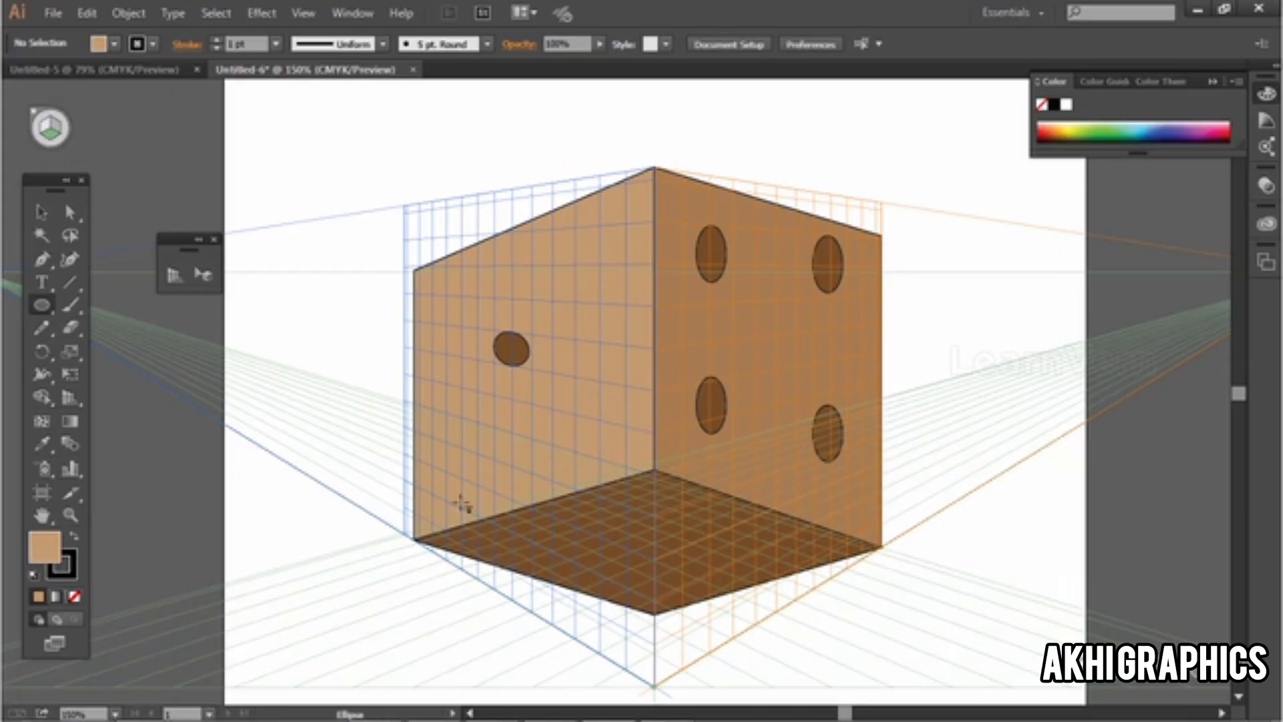
mouse_move(623, 555)
left_mouse_down()
mouse_move(639, 582)
mouse_move(630, 575)
mouse_move(684, 562)
mouse_move(681, 552)
left_mouse_up()
key("ctrl+z")
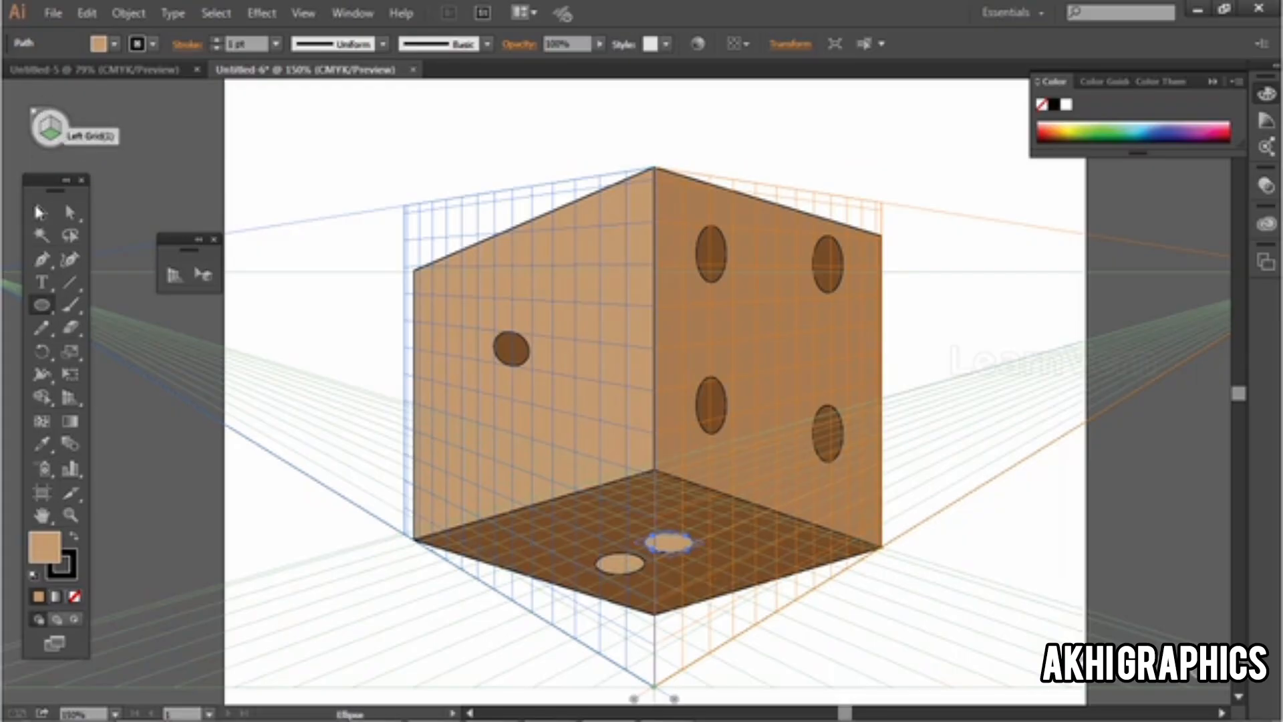
Step: Hide the perspective grid and clear the selection
left_click(42, 213)
key("shift+v")
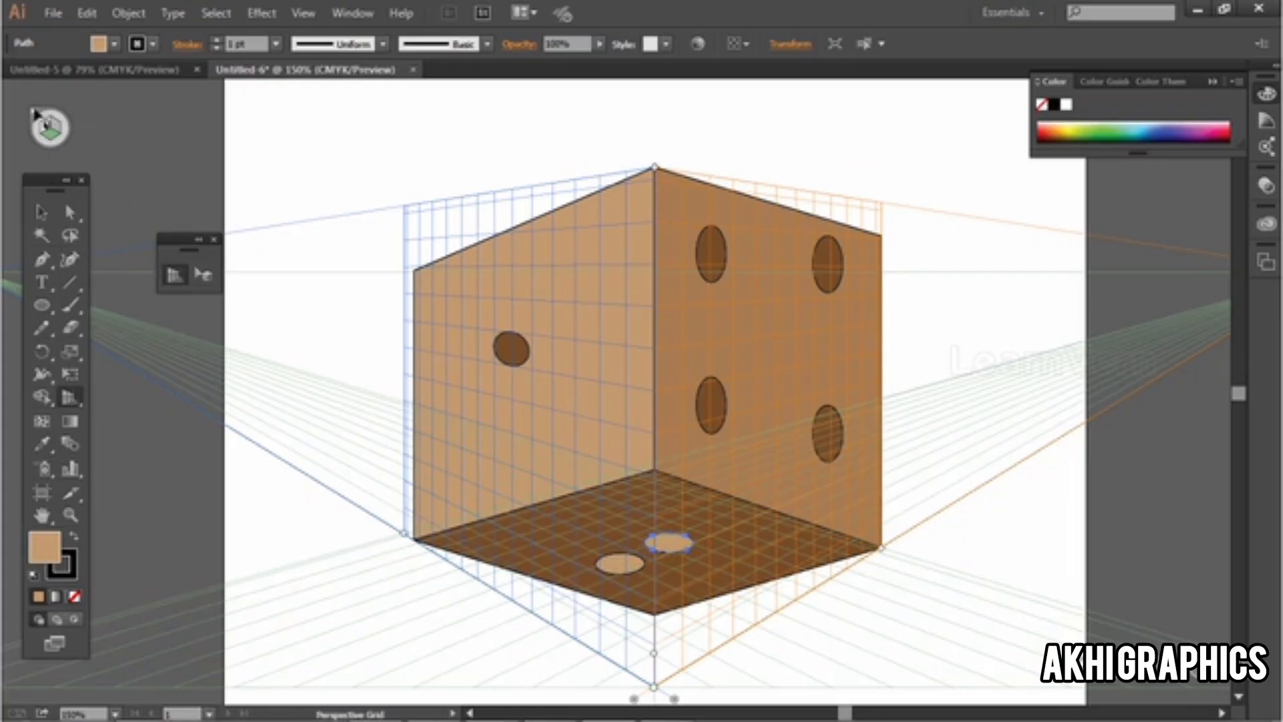
left_click(37, 119)
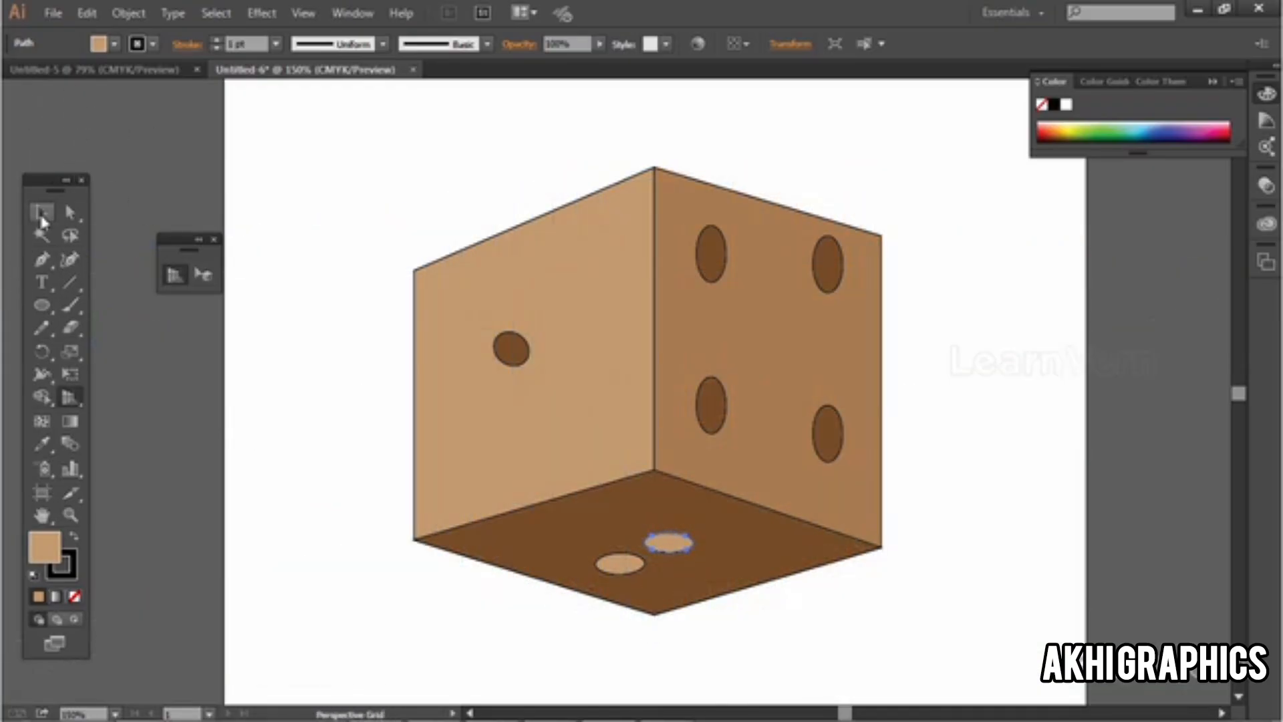
key("v")
scroll(795, 413, "down", 2)
left_click(875, 457)
scroll(838, 521, "up", 2)
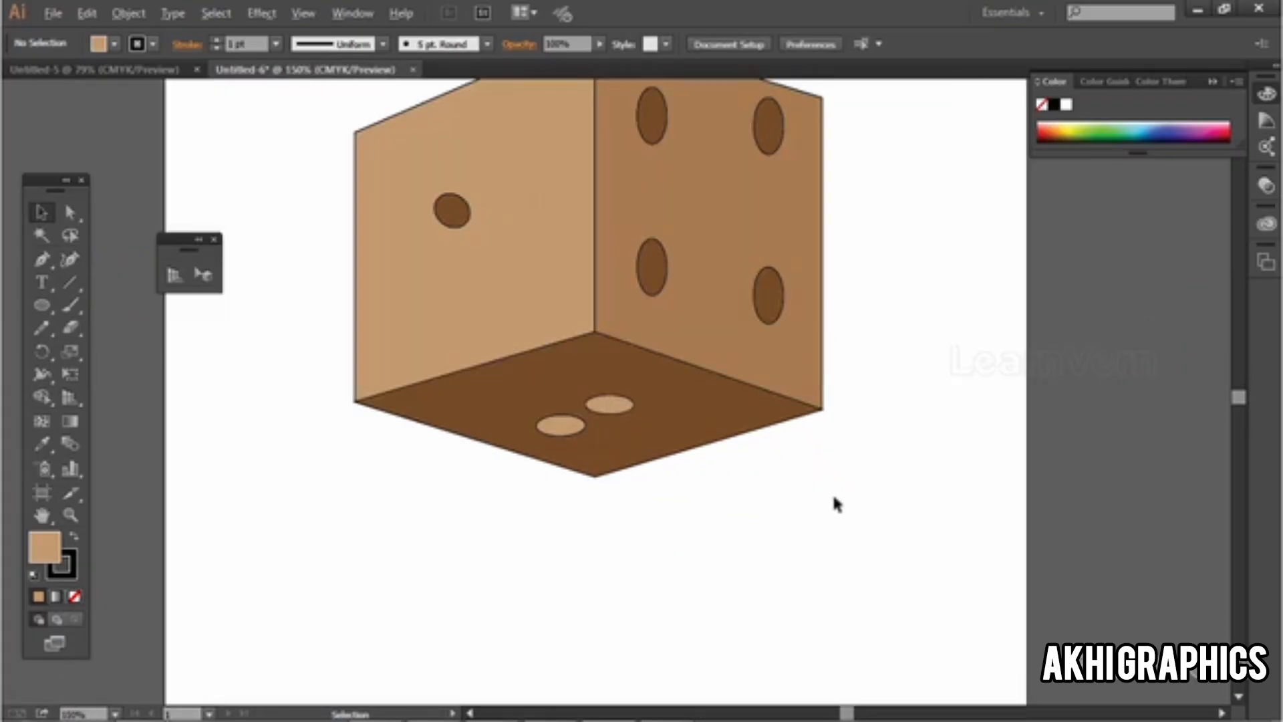
Step: Select all parts of the die and scale them down together to about a third of their size
scroll(839, 451, "down", 1)
left_click_drag(864, 196, 831, 455)
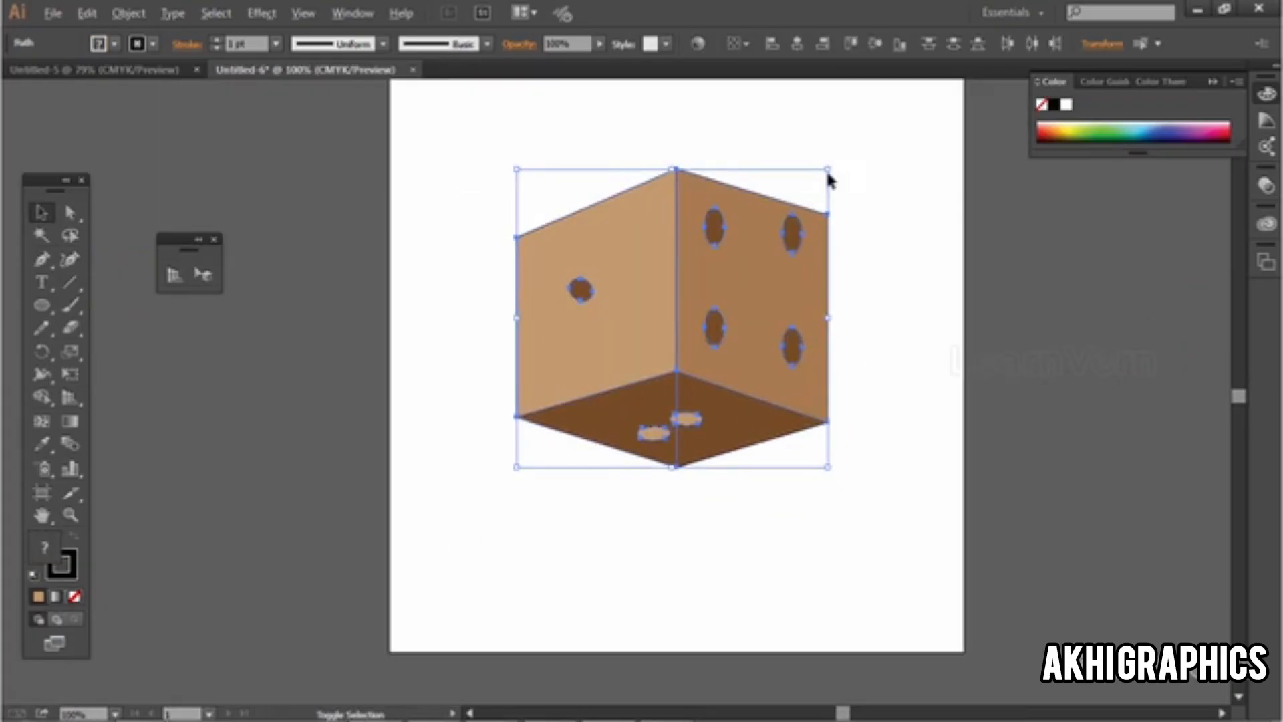
left_click_drag(828, 181, 726, 266)
Step: Place one copy of the die on each side of it and rotate the left copy clockwise by about 45 degrees
left_click_drag(721, 334, 794, 364)
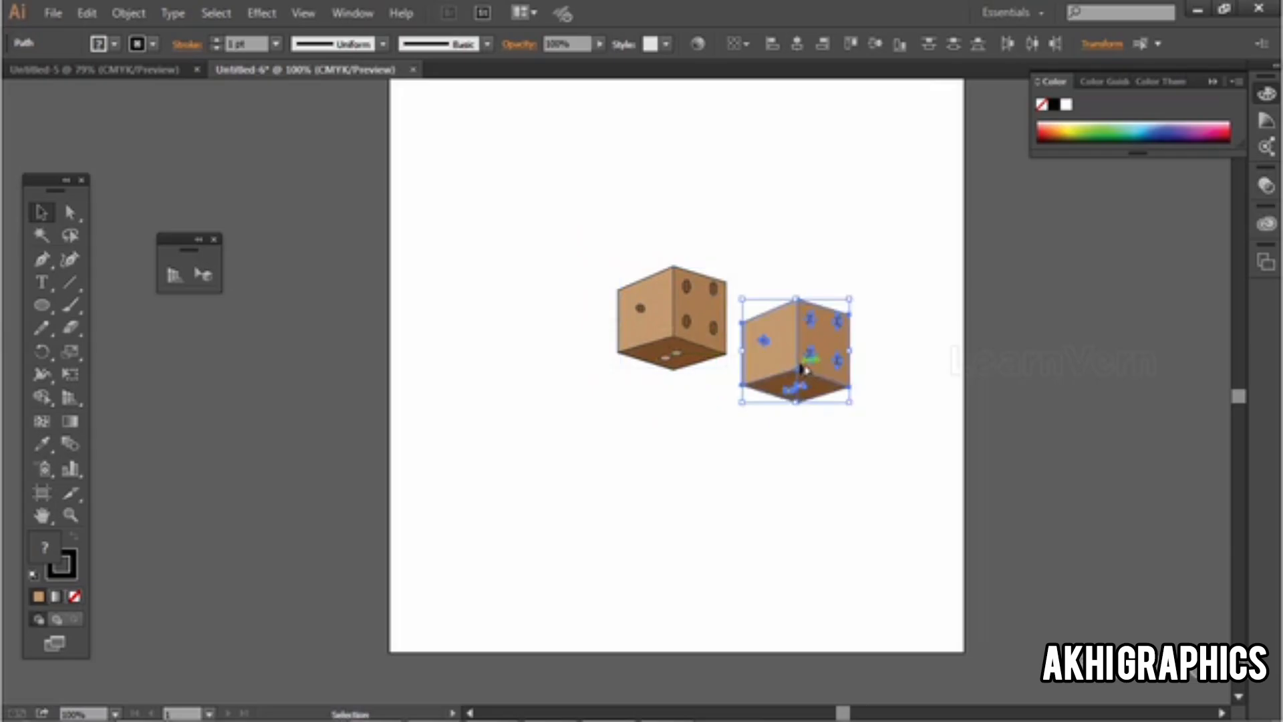
left_click_drag(671, 334, 568, 401)
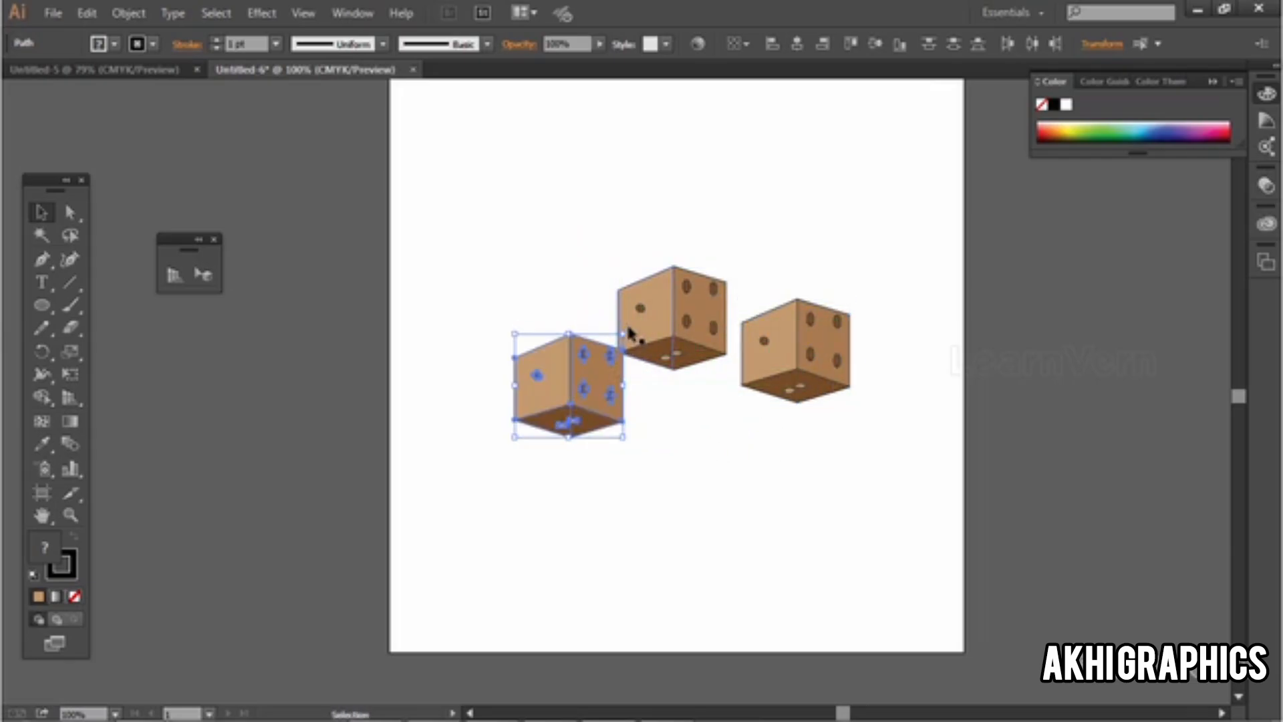
left_click_drag(631, 332, 628, 387)
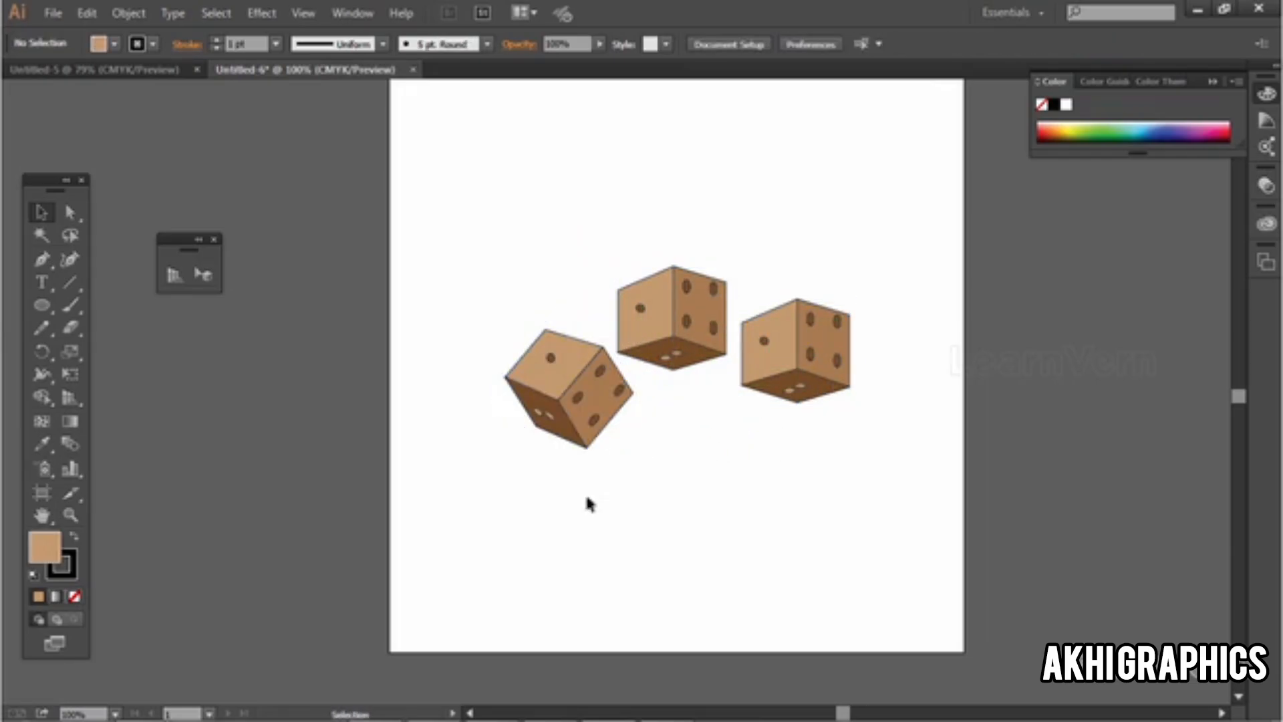
Step: Undo the dice and floor work back to the plain two-wall box on the visible perspective grid
left_click_drag(508, 278, 824, 497)
left_click(821, 500)
scroll(815, 528, "up", 3)
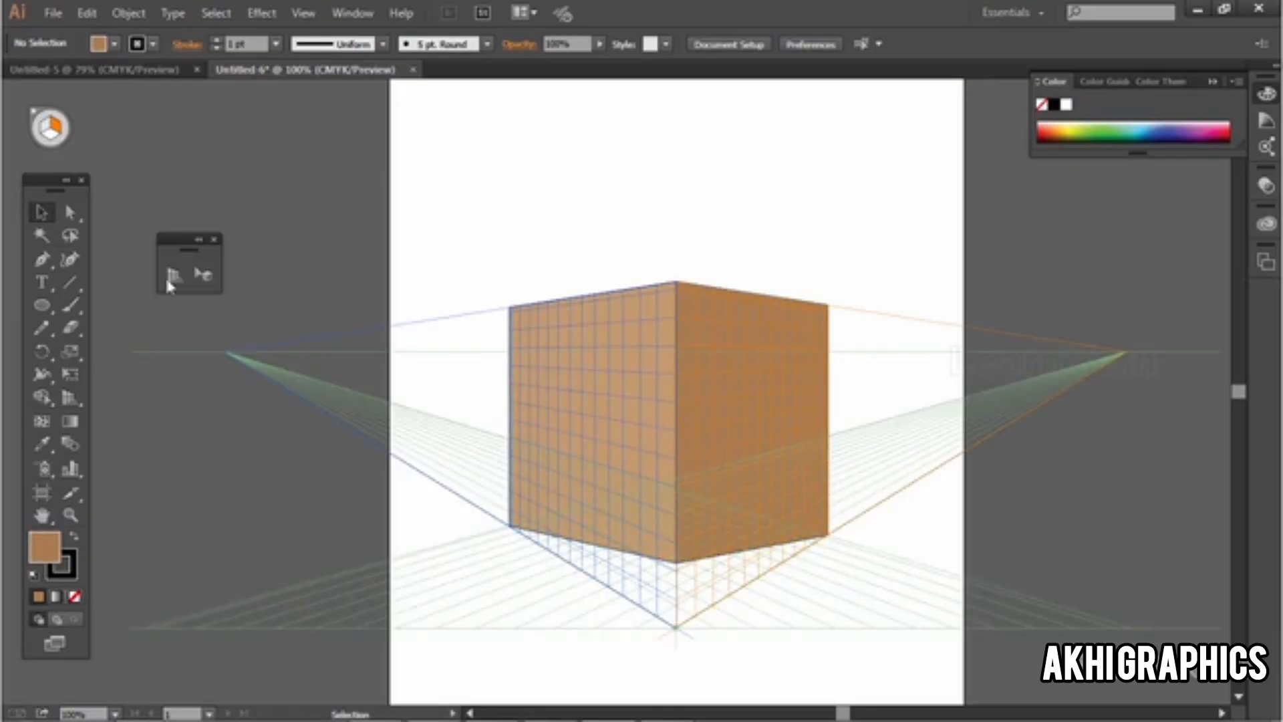
Step: Raise the perspective grid's horizon line above the top of the box
left_click(174, 275)
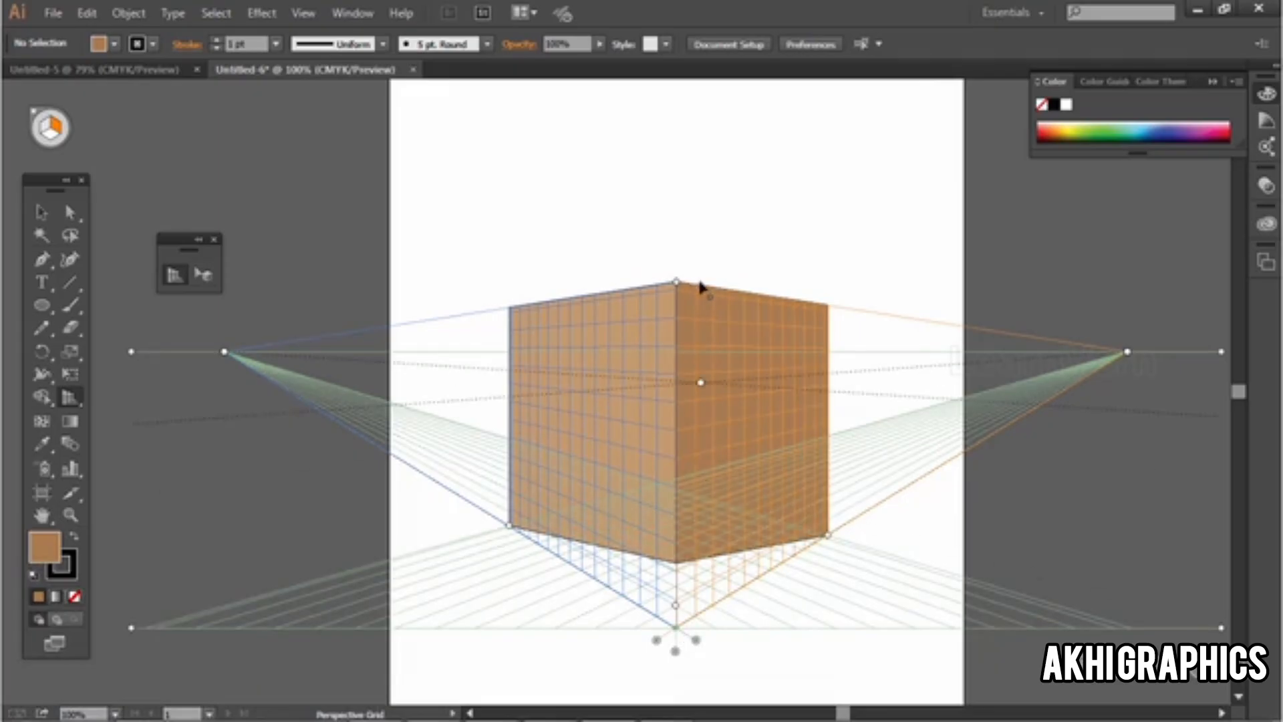
left_click_drag(678, 283, 676, 391)
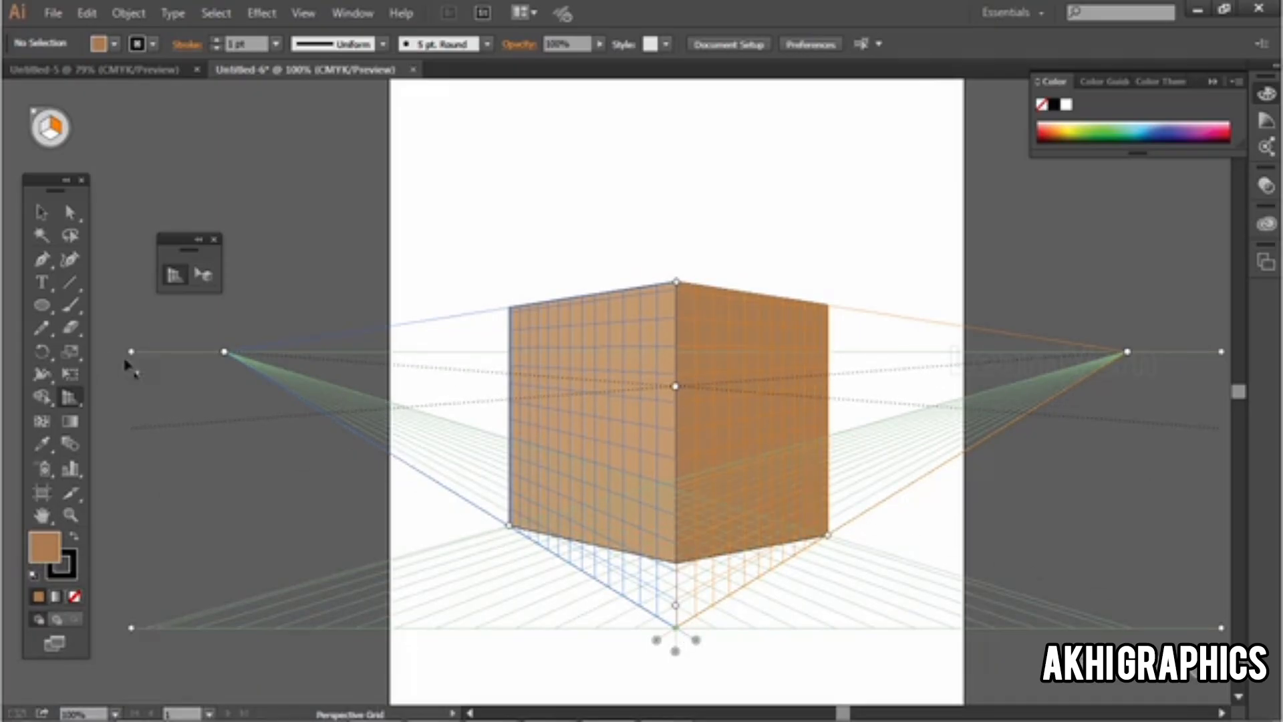
left_click_drag(131, 352, 159, 232)
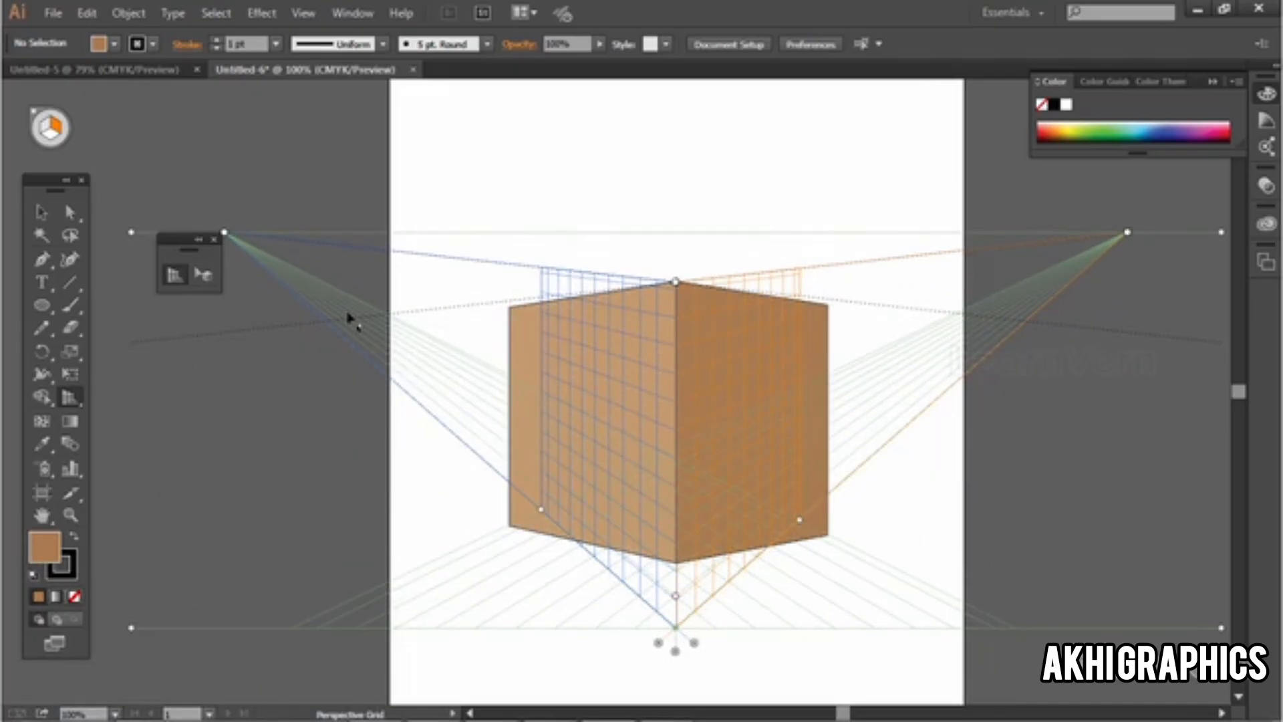
Step: Fit the left wall's outer upper and lower corners to the outer edge of the left grid plane
key("v")
left_click(576, 360)
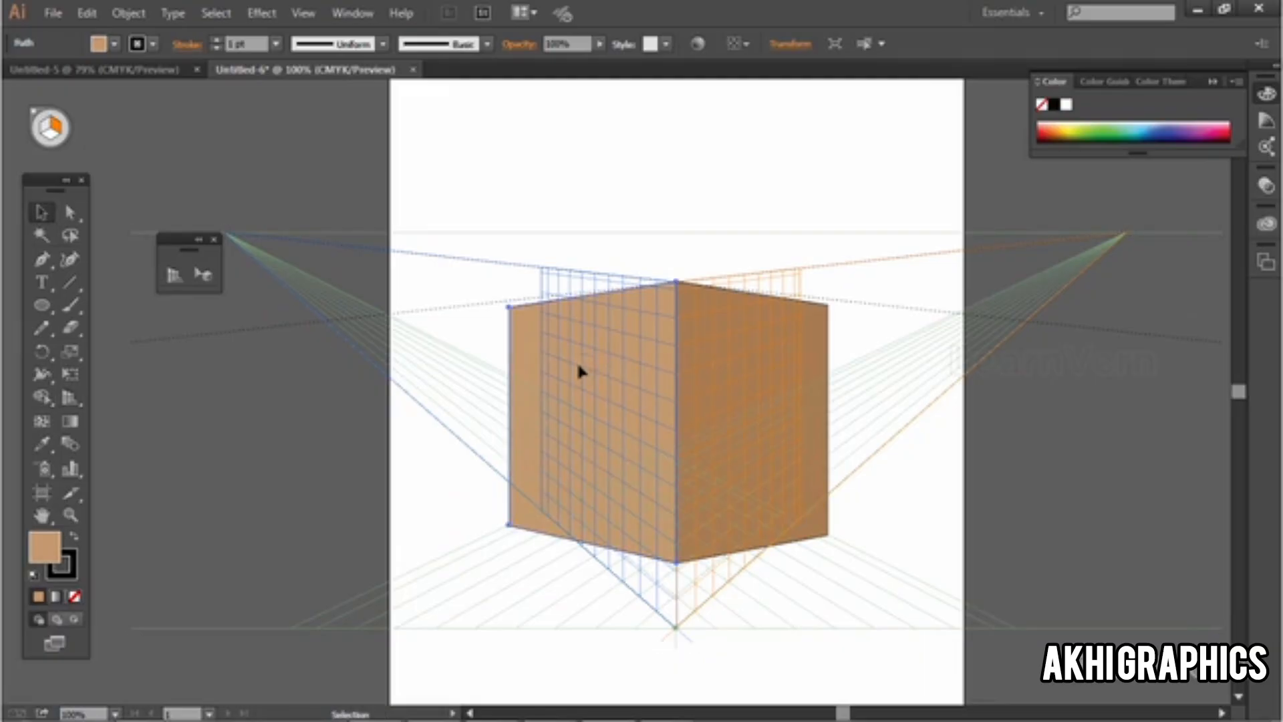
key("a")
left_click_drag(507, 311, 542, 268)
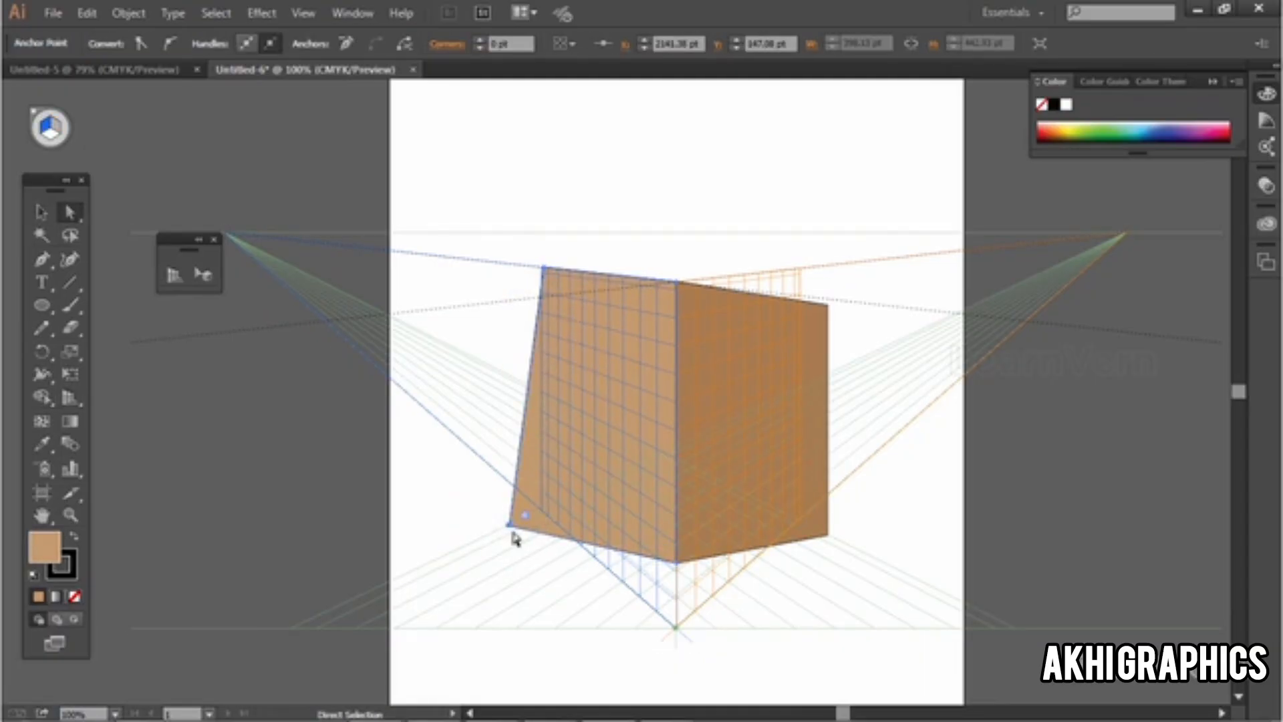
left_click_drag(510, 525, 542, 507)
key("v")
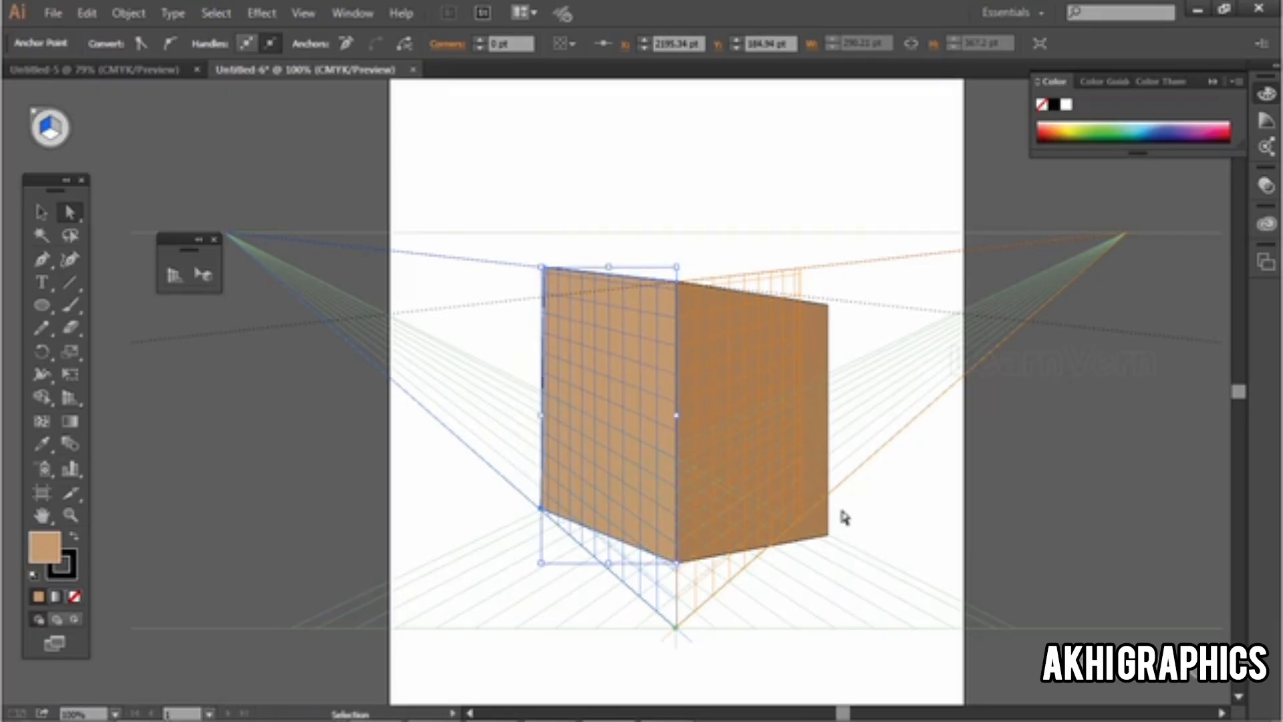
Step: Delete both walls of the box, leaving only the perspective grid
key("ctrl+z")
left_click(42, 214)
key("Delete")
left_click(721, 382)
key("Delete")
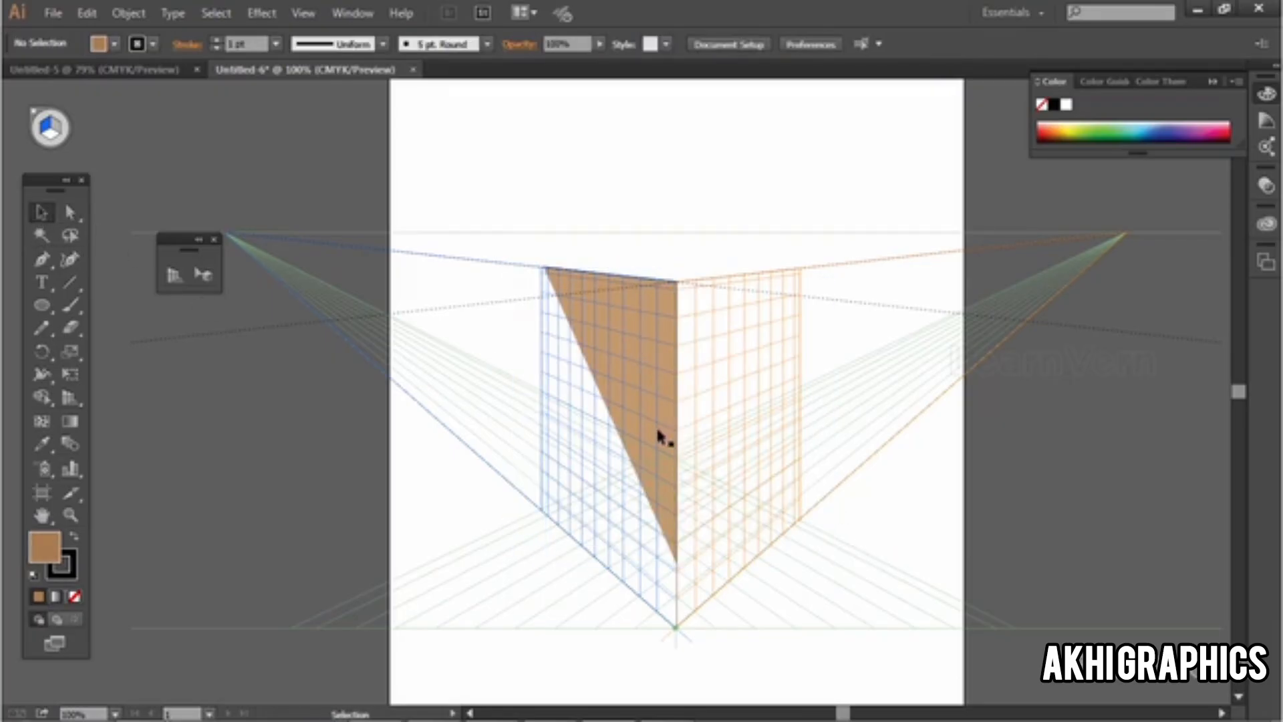
left_click(661, 437)
key("Delete")
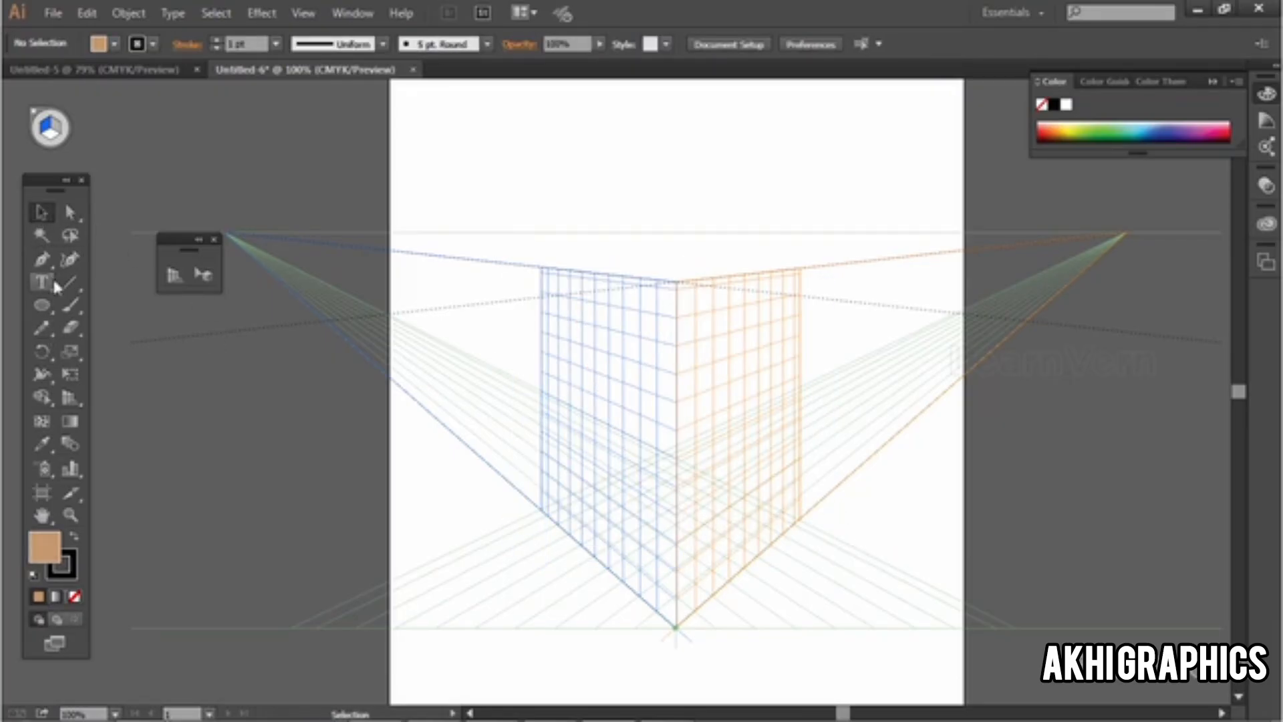
Step: Return the perspective grid's horizon line to its original lower height and create a new document with the preset settings
left_click(174, 274)
left_click_drag(676, 281, 675, 424)
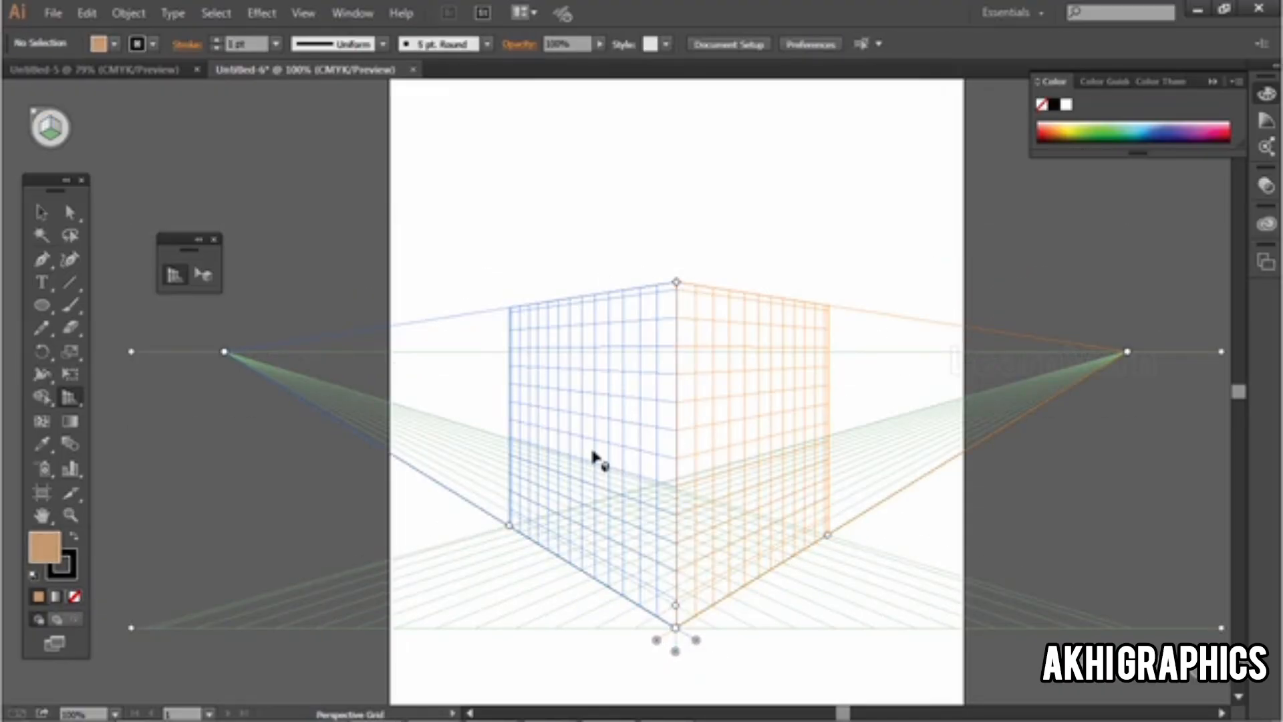
key("ctrl+n")
key("Return")
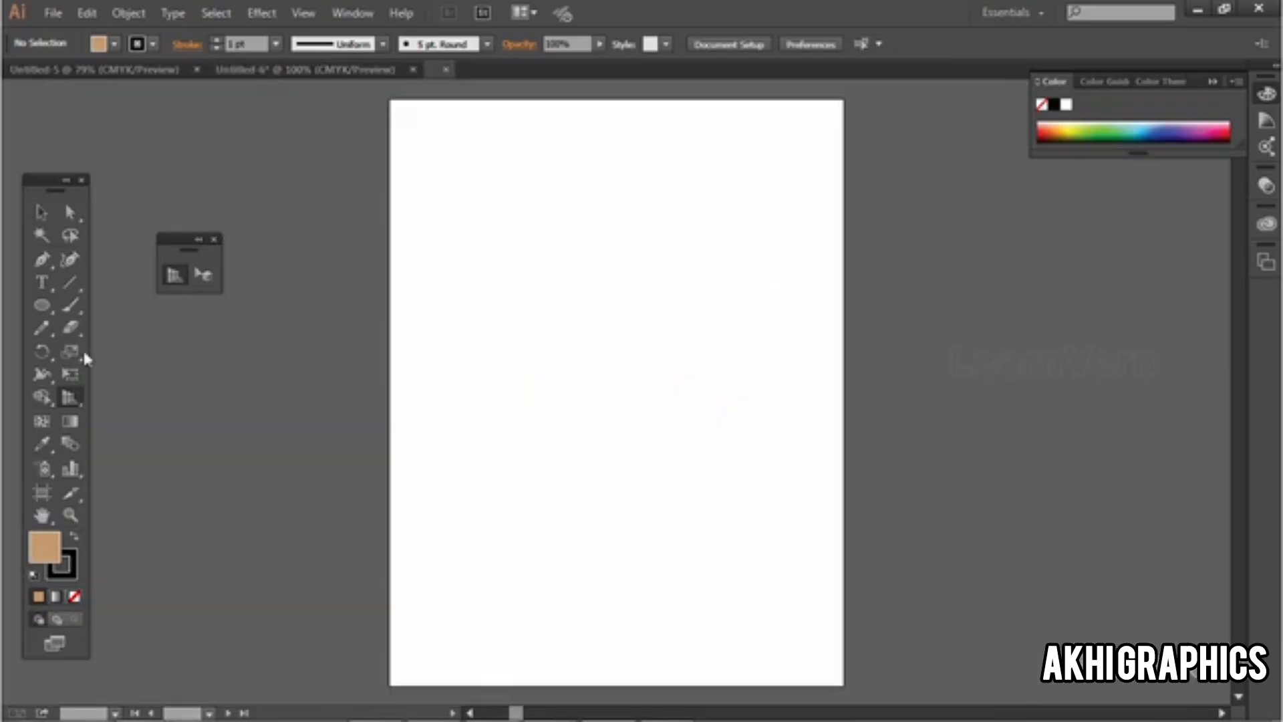
Step: Draw a tall rectangle in the middle of the artboard and fill it with red
left_click(37, 309)
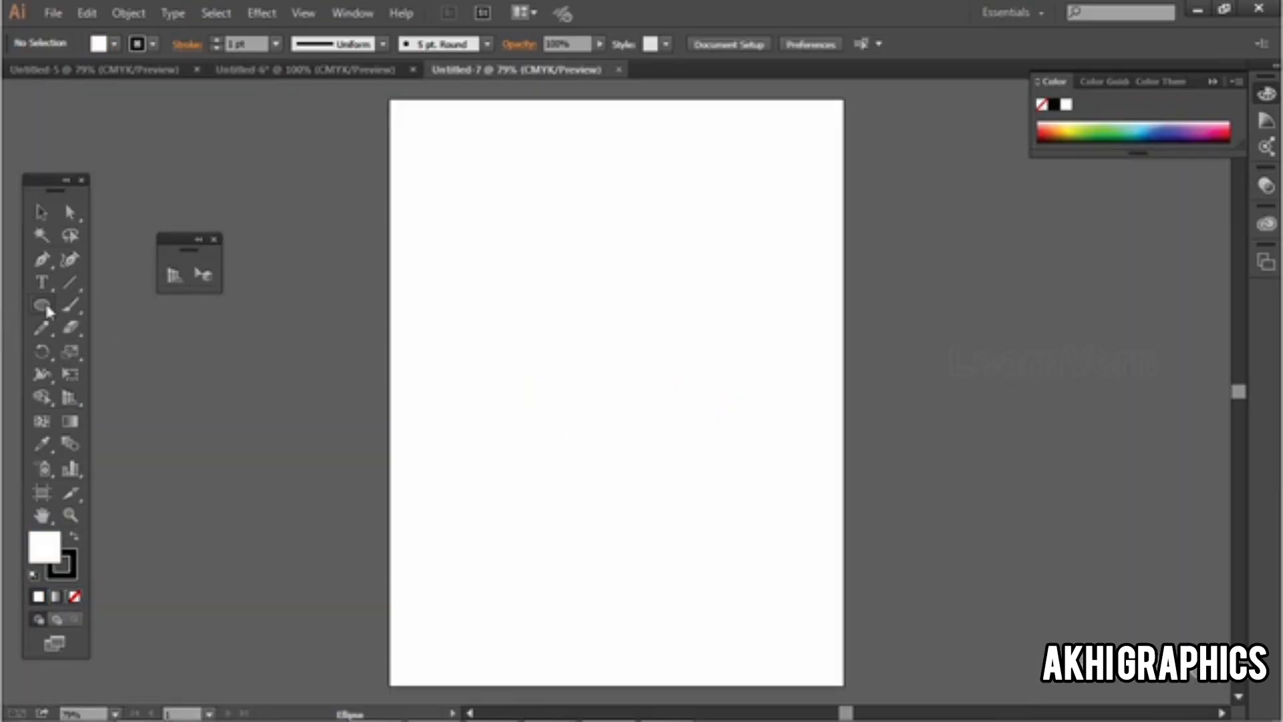
left_click_drag(42, 306, 101, 309)
left_click_drag(528, 218, 693, 549)
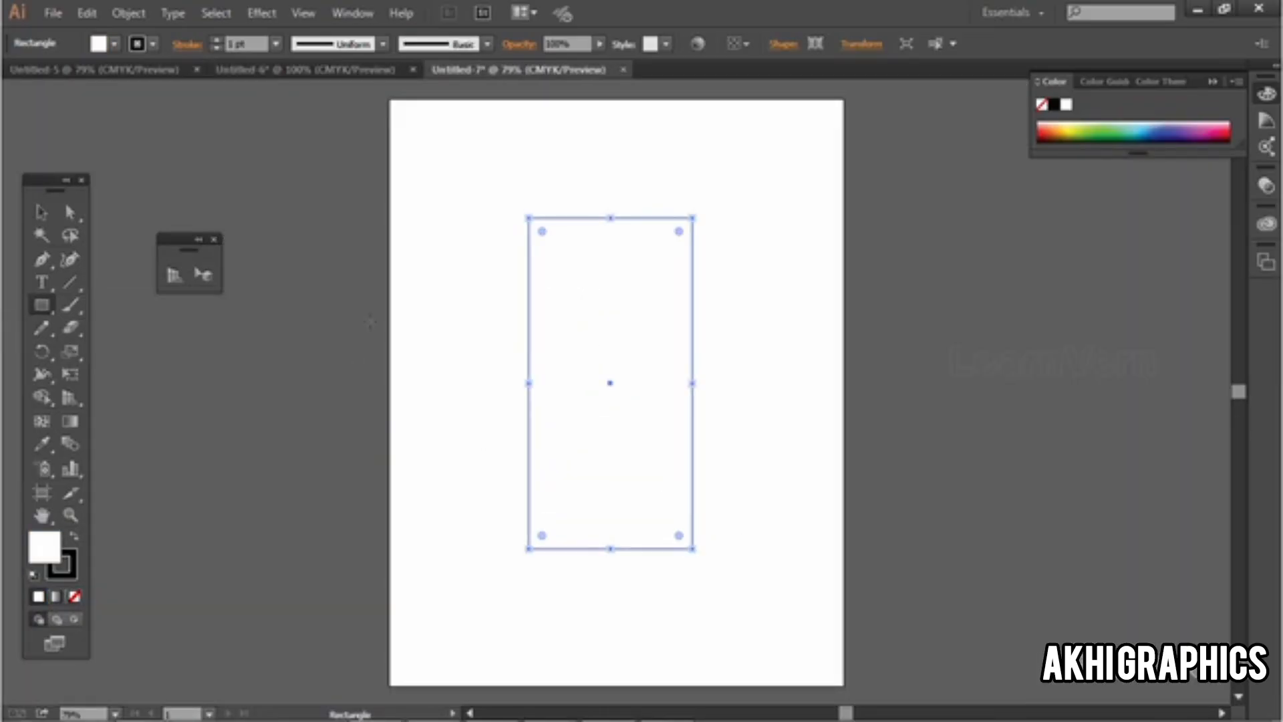
left_click(99, 44)
left_click(60, 78)
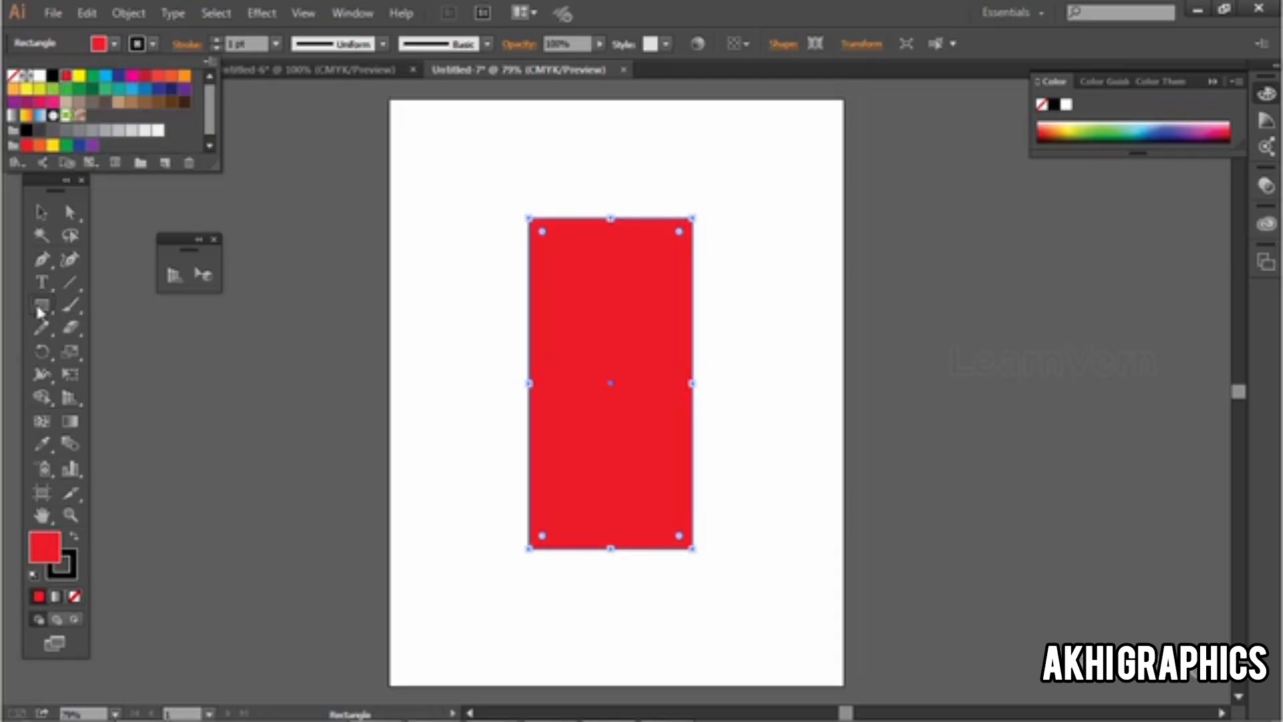
Step: Draw a small rounded square about 68 pt wide near the red rectangle's upper left corner
left_click_drag(38, 313, 188, 327)
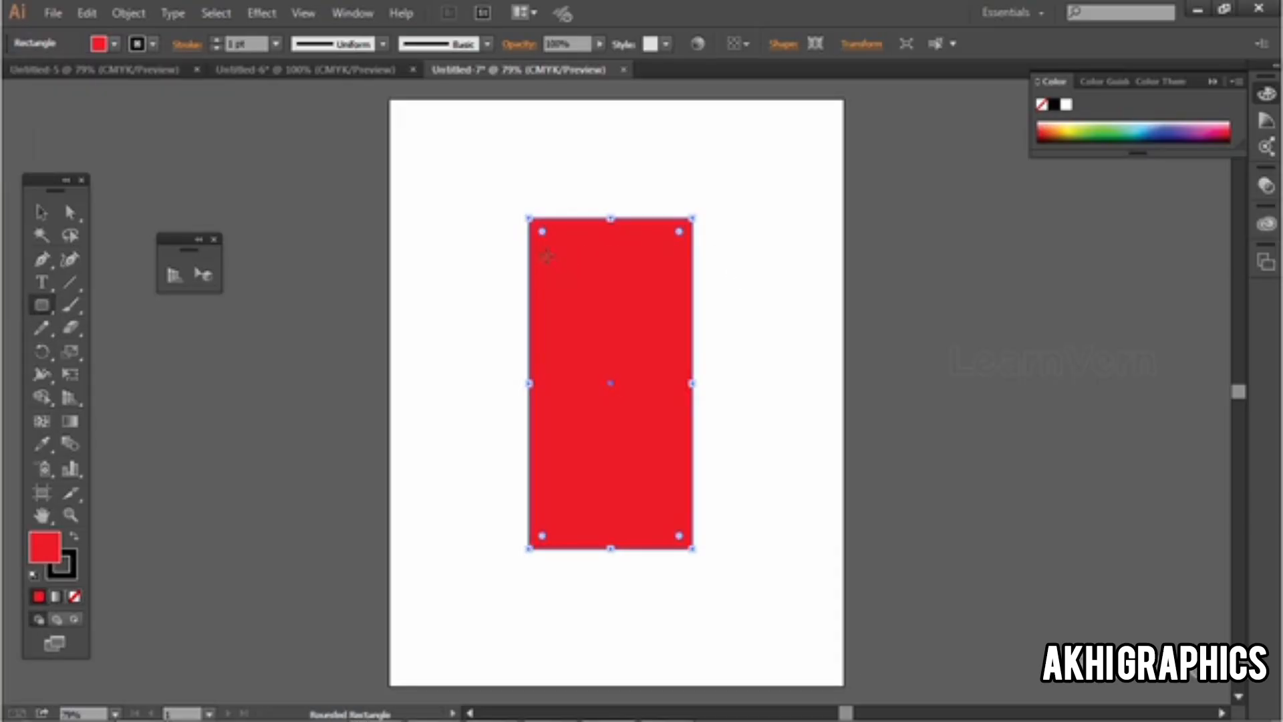
left_click_drag(547, 256, 569, 300)
key("v")
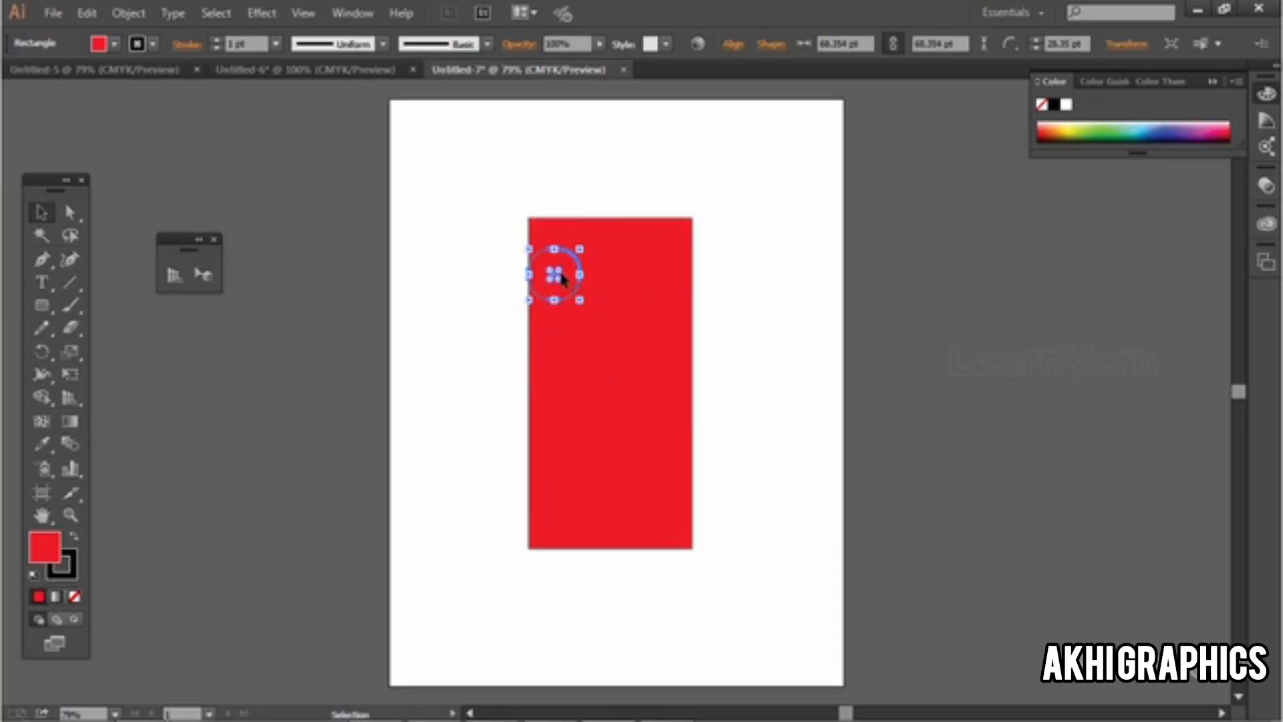
Step: Fill the rounded square with white and duplicate it into two columns of three windows on the upper part of the red rectangle
left_click_drag(558, 270, 584, 362)
left_click(100, 44)
left_click(41, 74)
left_click(564, 287, "shift")
left_click_drag(584, 362, 586, 431)
Step: Cut the red rectangle with its six windows and paste it into the Untitled-6 perspective grid document using the Perspective Selection tool
left_click_drag(476, 176, 732, 621)
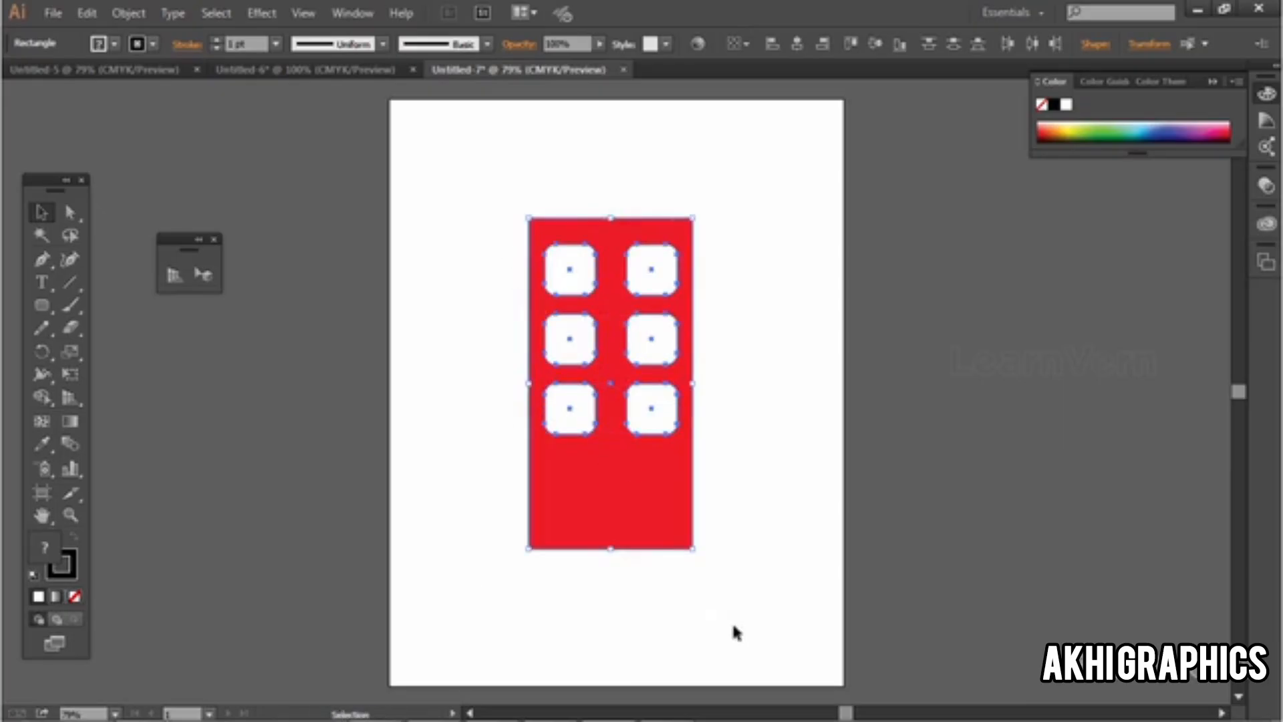
key("ctrl+x")
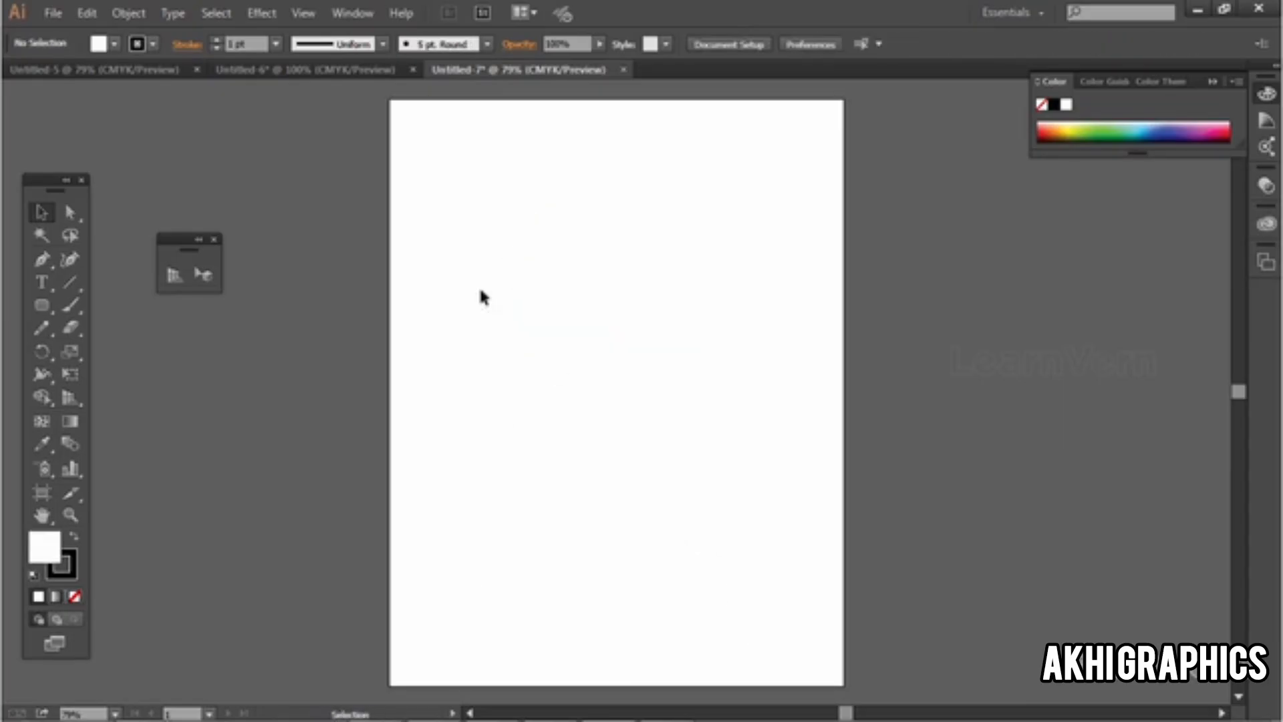
left_click(317, 74)
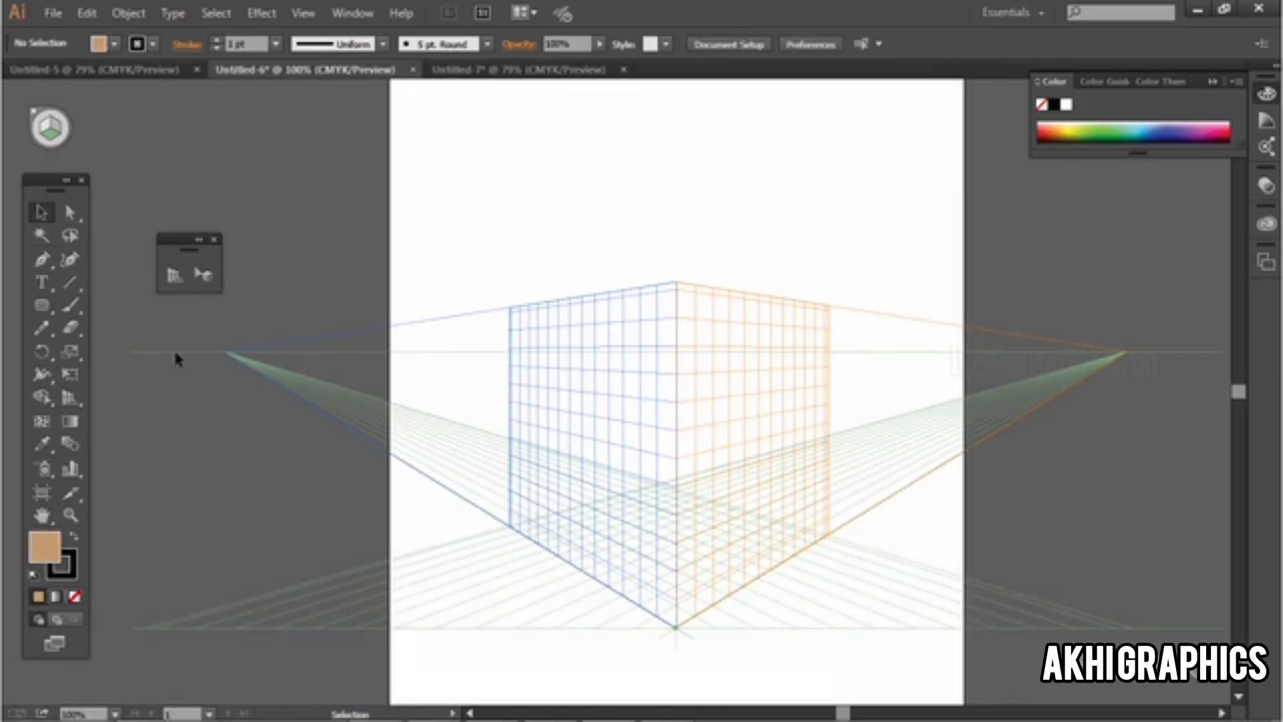
key("shift+p")
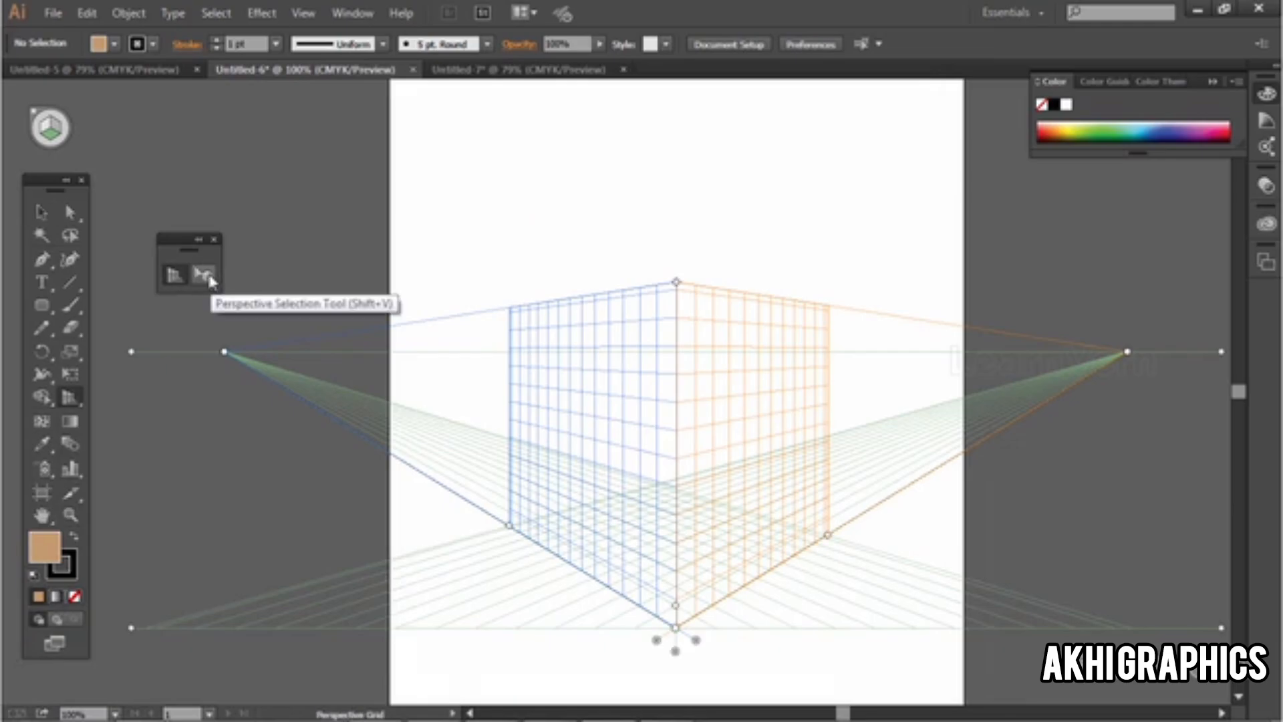
left_click(210, 278)
key("ctrl+v")
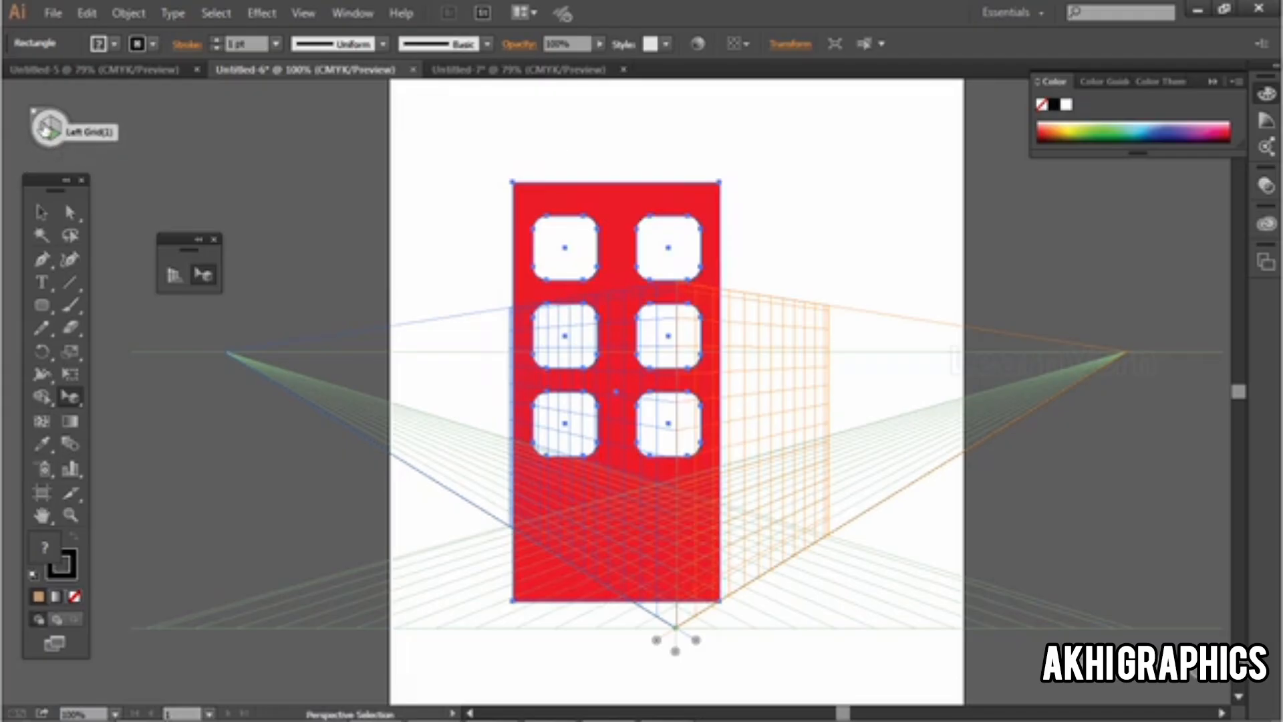
Step: Place the facade on the left grid plane with its near edge at the grid's central corner, and copy it farther back along that plane
left_click(45, 131)
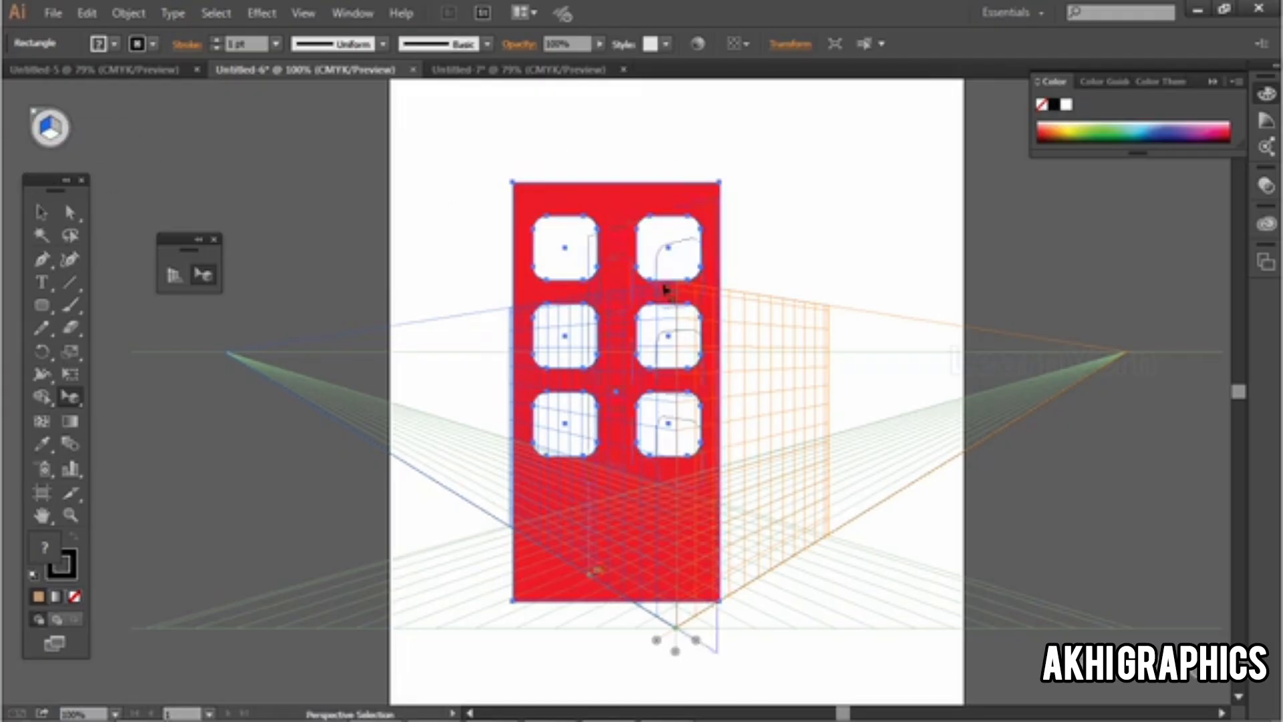
left_click_drag(667, 287, 557, 359)
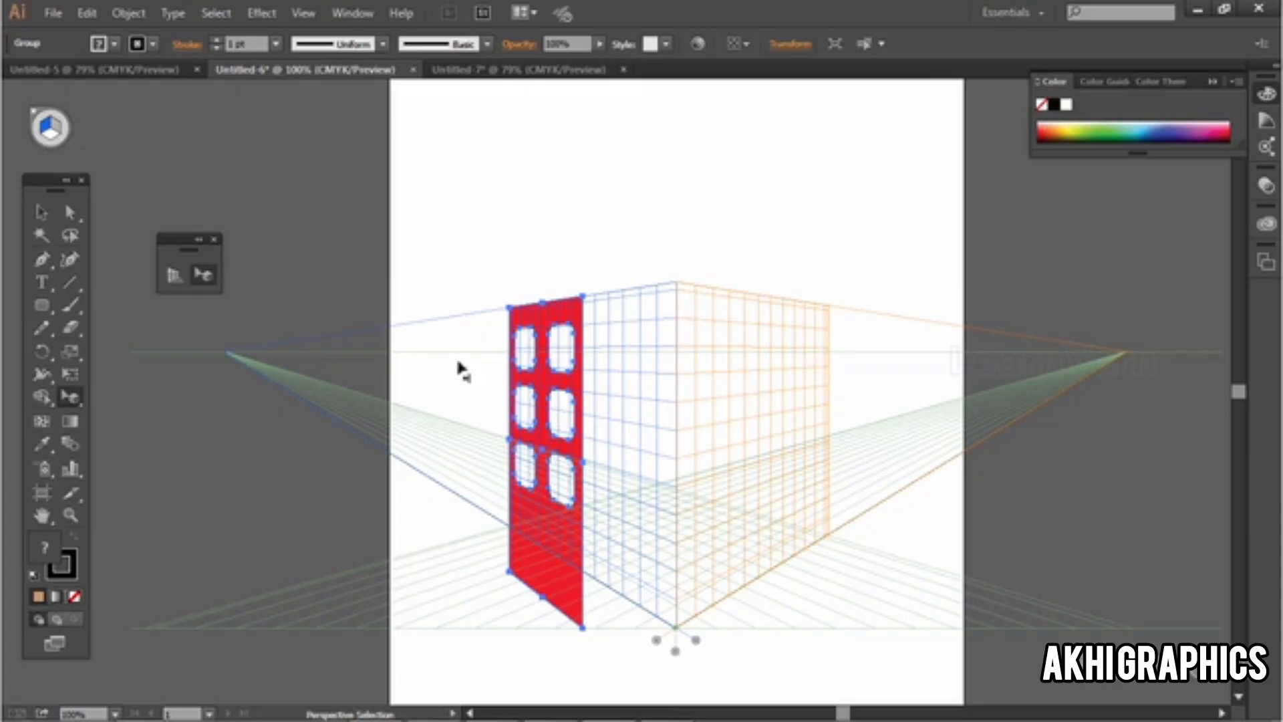
left_click_drag(561, 418, 622, 373)
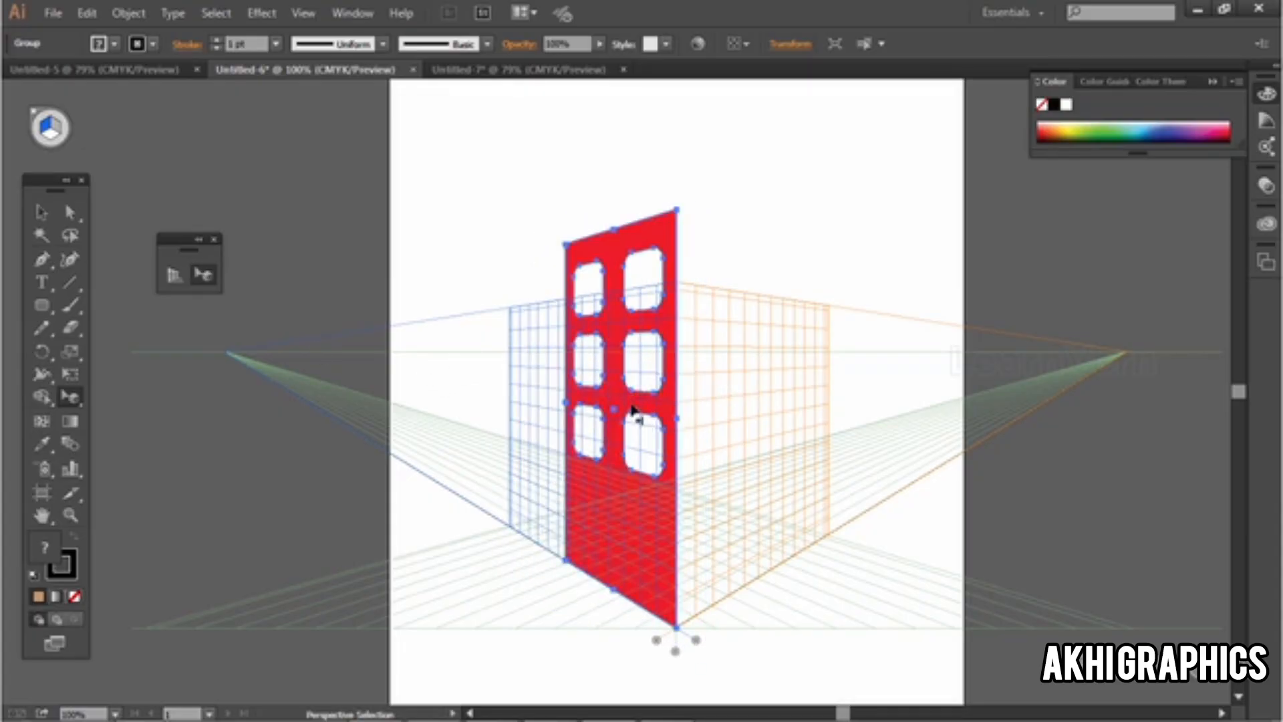
left_click_drag(633, 418, 531, 398)
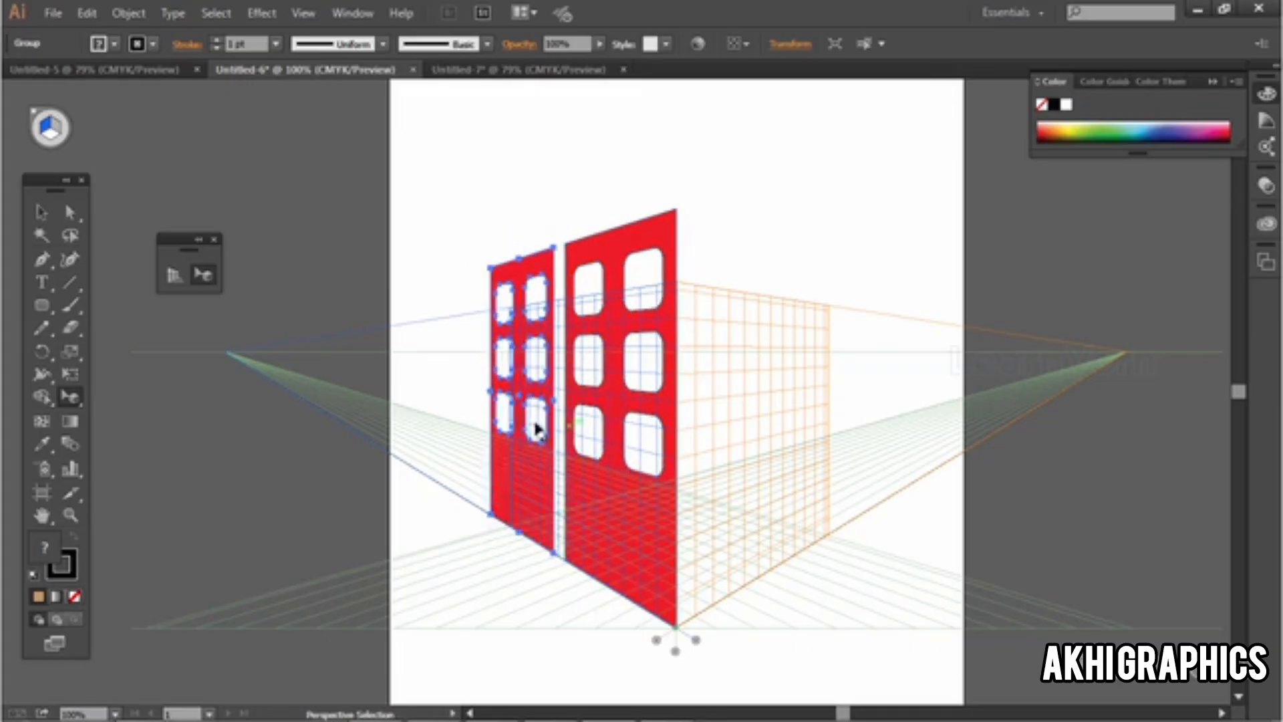
left_click(868, 498)
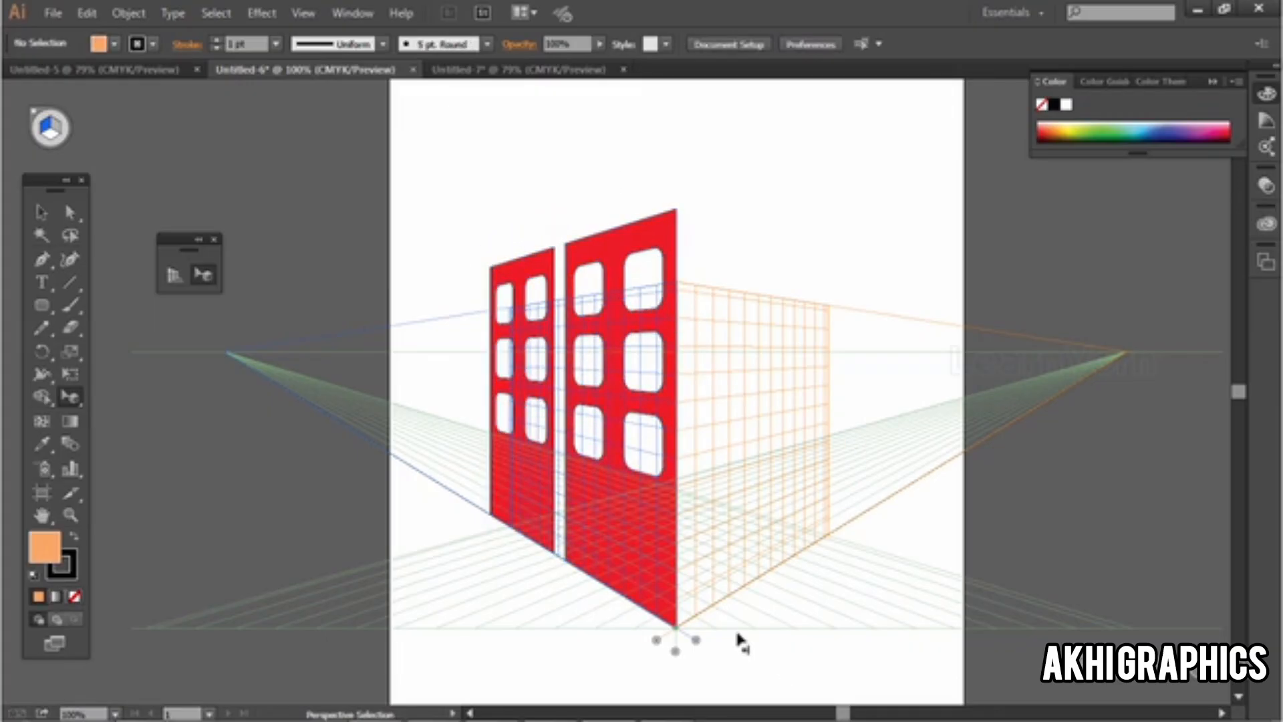